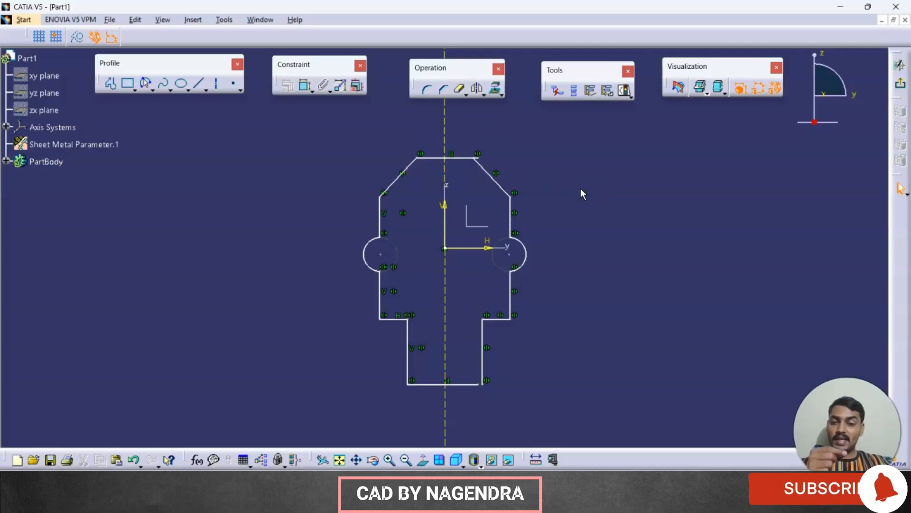
# - Close the gap at the profile's lower-right corner by making the two open endpoints coincident
pyautogui.moveTo(580, 189)
pyautogui.mouseDown(button='middle')
pyautogui.moveTo(584, 158)
pyautogui.moveTo(569, 213)
pyautogui.moveTo(600, 143)
pyautogui.mouseUp(button='middle')
pyautogui.click(459, 89)
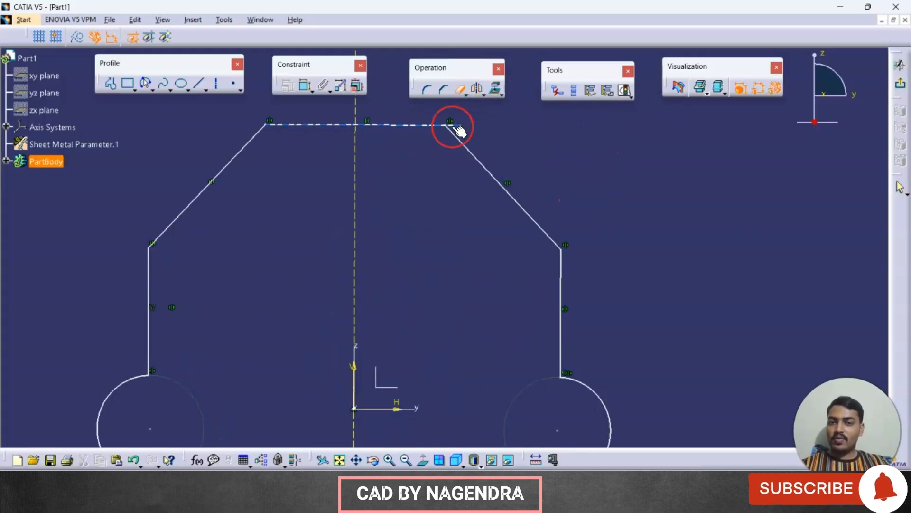
pyautogui.moveTo(459, 130)
pyautogui.mouseDown(button='middle')
pyautogui.moveTo(564, 206)
pyautogui.moveTo(566, 266)
pyautogui.moveTo(597, 157)
pyautogui.moveTo(521, 370)
pyautogui.mouseUp(button='middle')
pyautogui.click(494, 354)
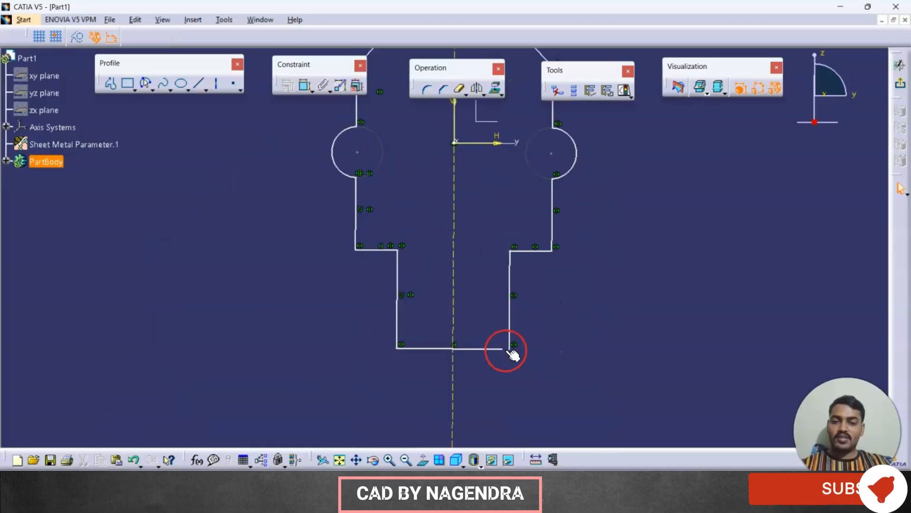
pyautogui.click(504, 350)
pyautogui.click(624, 242)
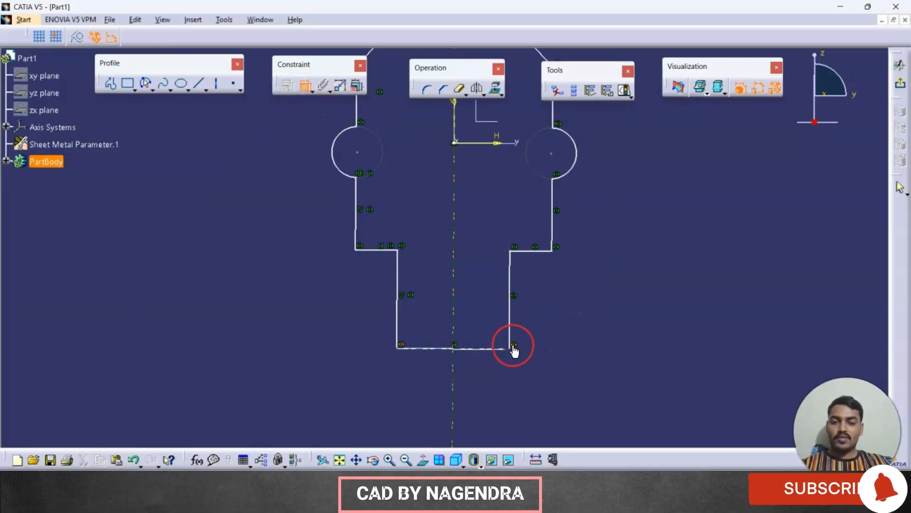
pyautogui.rightClick(574, 278)
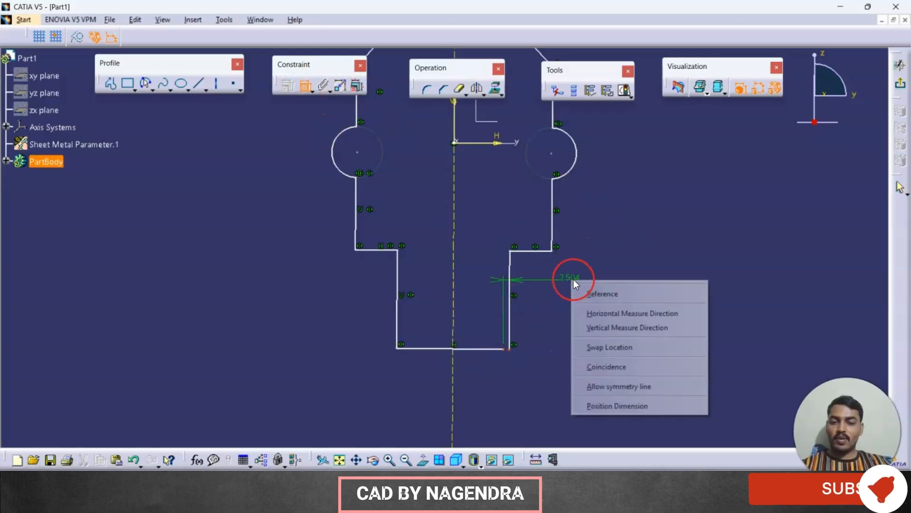
pyautogui.click(603, 365)
# - Make the centres of both side arcs coincident with the horizontal axis
pyautogui.moveTo(586, 295)
pyautogui.mouseDown(button='middle')
pyautogui.moveTo(589, 324)
pyautogui.moveTo(569, 379)
pyautogui.mouseUp(button='middle')
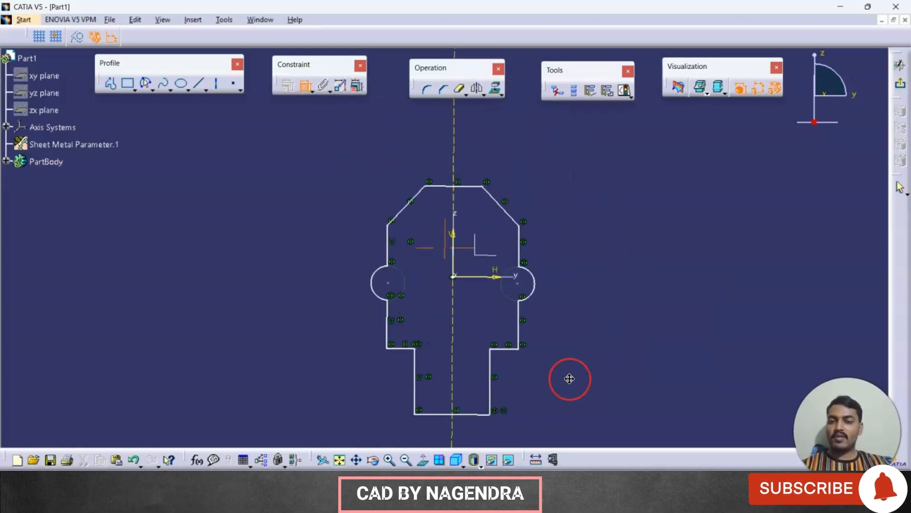
pyautogui.click(390, 282)
pyautogui.click(488, 278)
pyautogui.rightClick(618, 243)
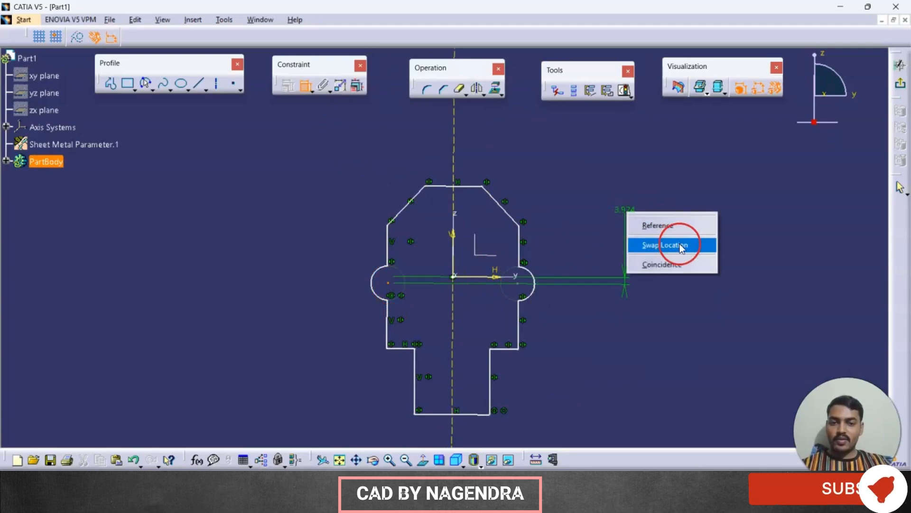
pyautogui.click(676, 260)
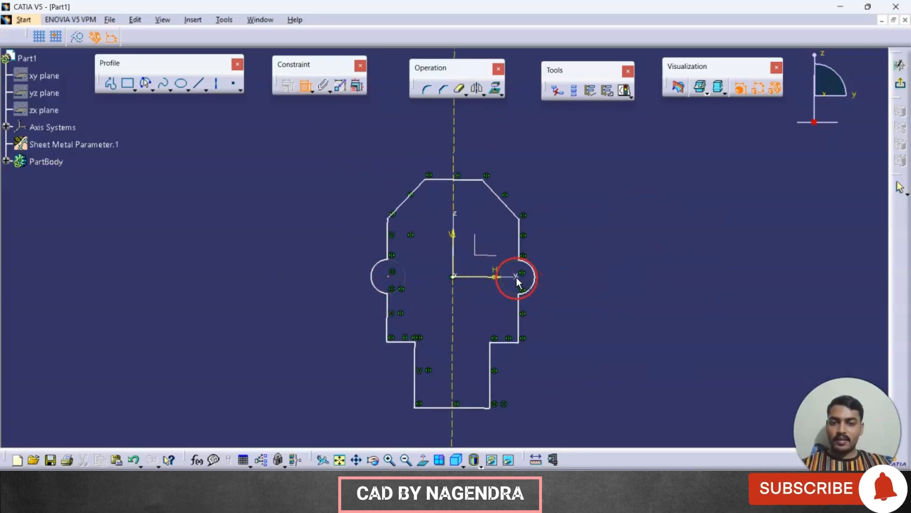
pyautogui.click(527, 280)
pyautogui.click(495, 275)
pyautogui.rightClick(603, 225)
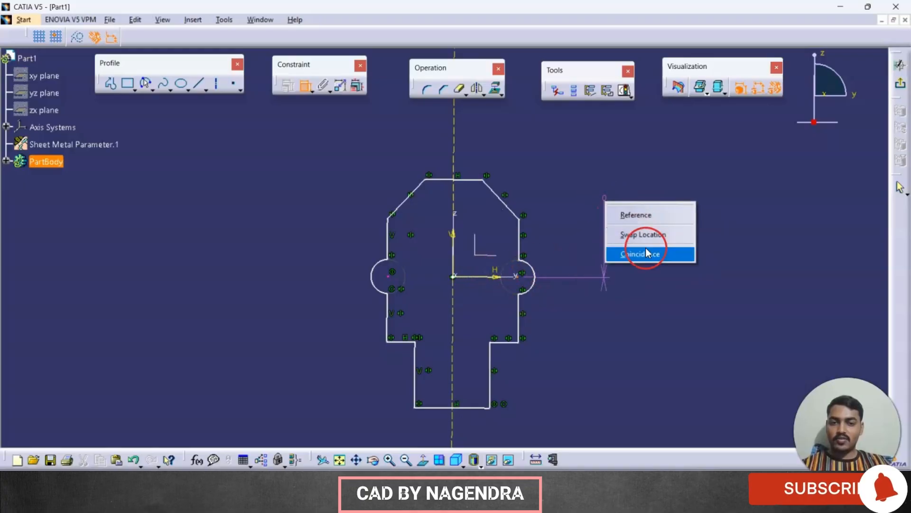
pyautogui.click(647, 251)
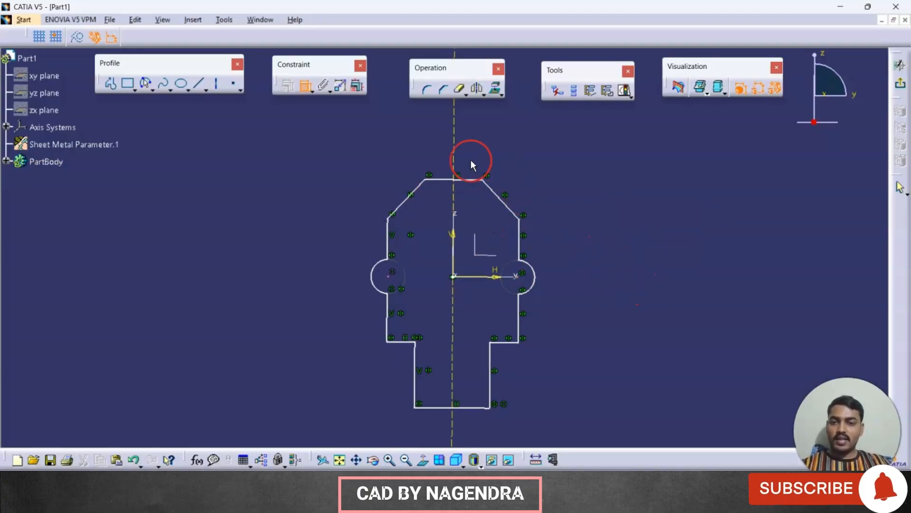
# - Check the top edge width on the reference drawing and dimension the profile's top edge to 11 mm
pyautogui.hotkey('alt', 'Tab')
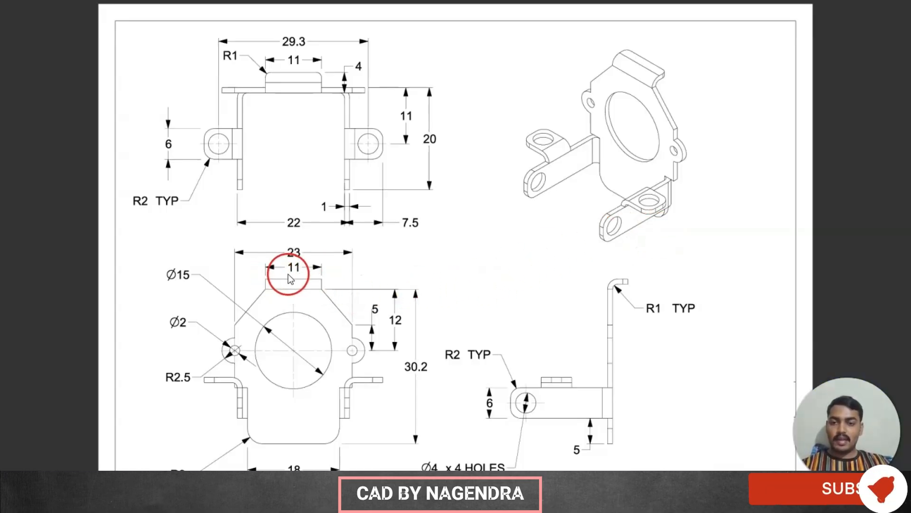
pyautogui.hotkey('alt', 'Tab')
pyautogui.click(451, 180)
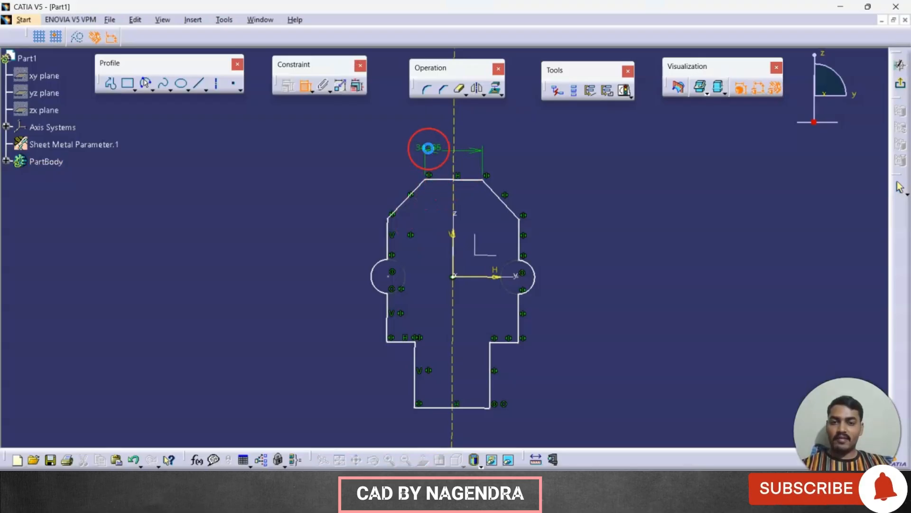
pyautogui.doubleClick(433, 150)
pyautogui.write('11')
pyautogui.press('Return')
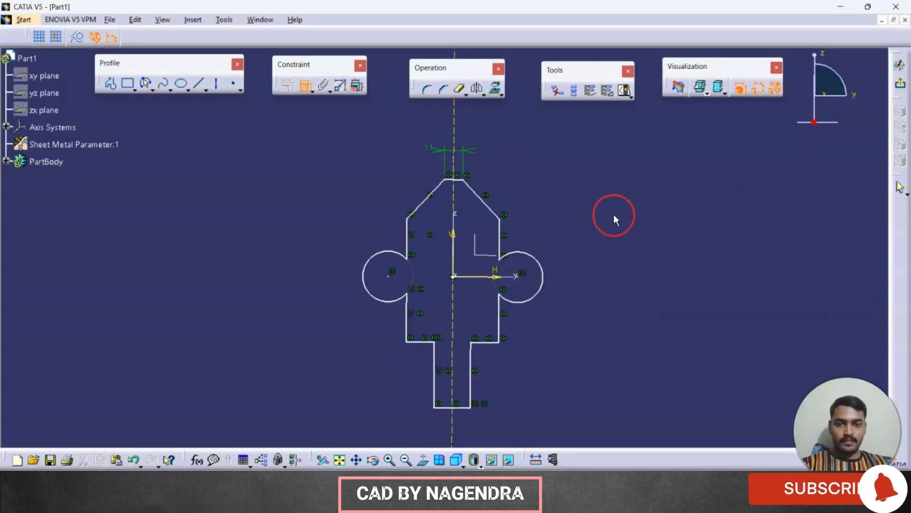
# - Check the side lug radius on the reference drawing and constrain the right arc's radius to 2.5 mm
pyautogui.hotkey('alt', 'Tab')
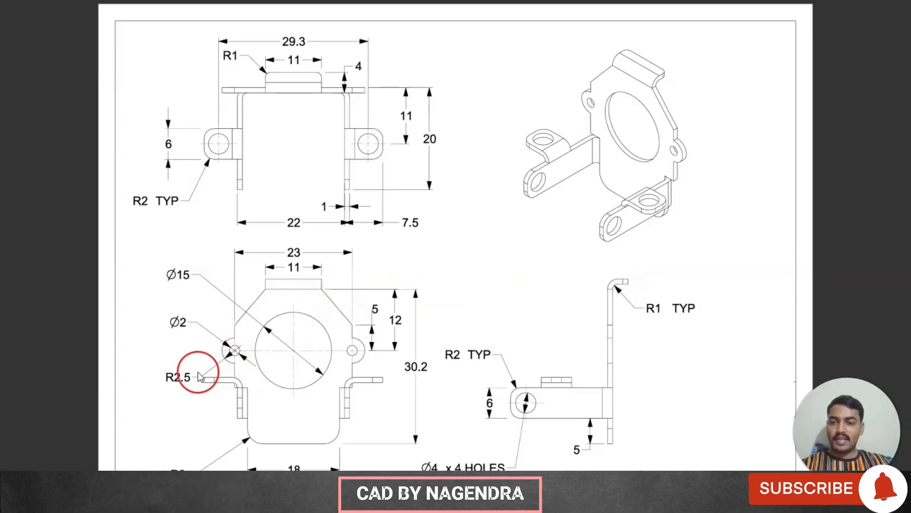
pyautogui.hotkey('alt', 'Tab')
pyautogui.click(536, 269)
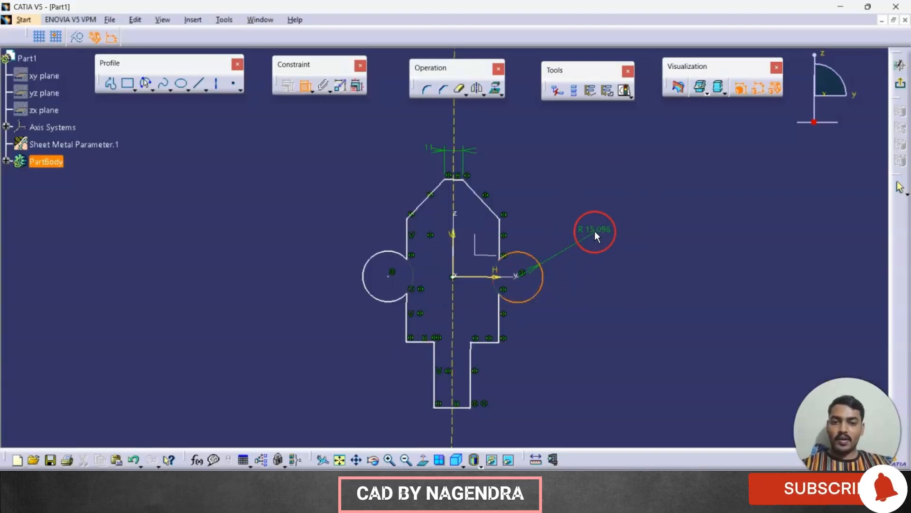
pyautogui.doubleClick(598, 231)
pyautogui.write('2.5mm')
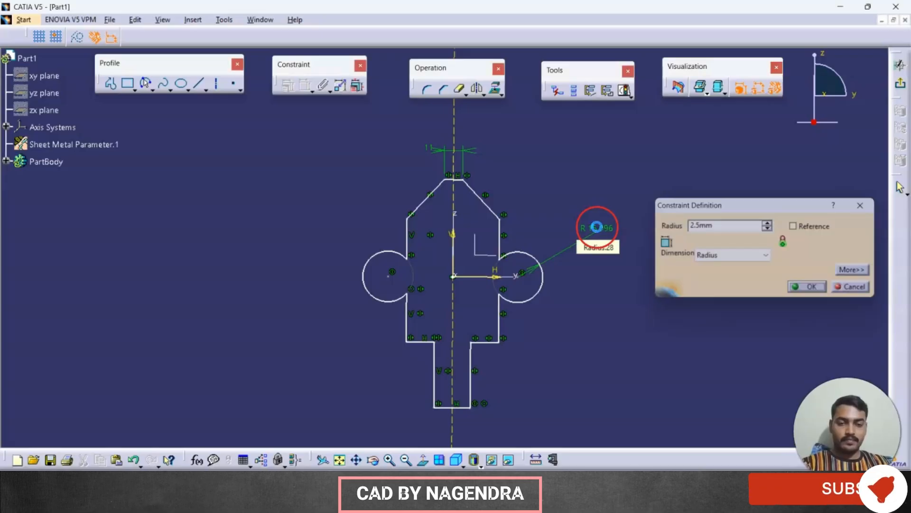
pyautogui.press('Return')
# - Check the lower tab width on the reference drawing and dimension the profile's bottom edge to 18 mm
pyautogui.scroll(4, 570, 331)
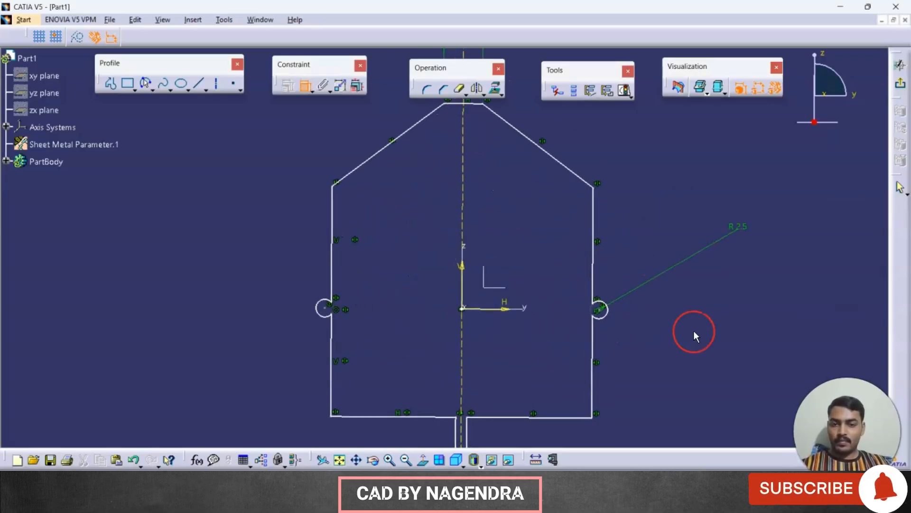
pyautogui.hotkey('alt', 'Tab')
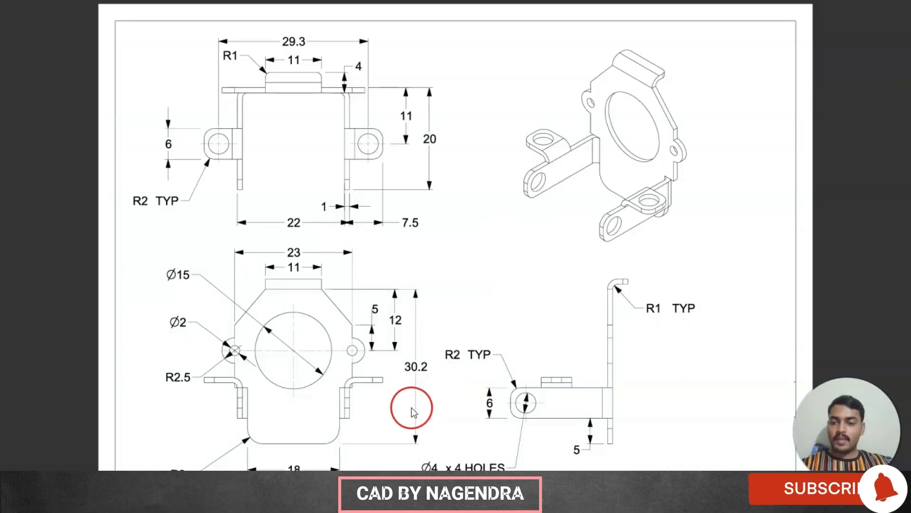
pyautogui.hotkey('alt', 'Tab')
pyautogui.moveTo(525, 394); pyautogui.dragTo(581, 224, button='middle')
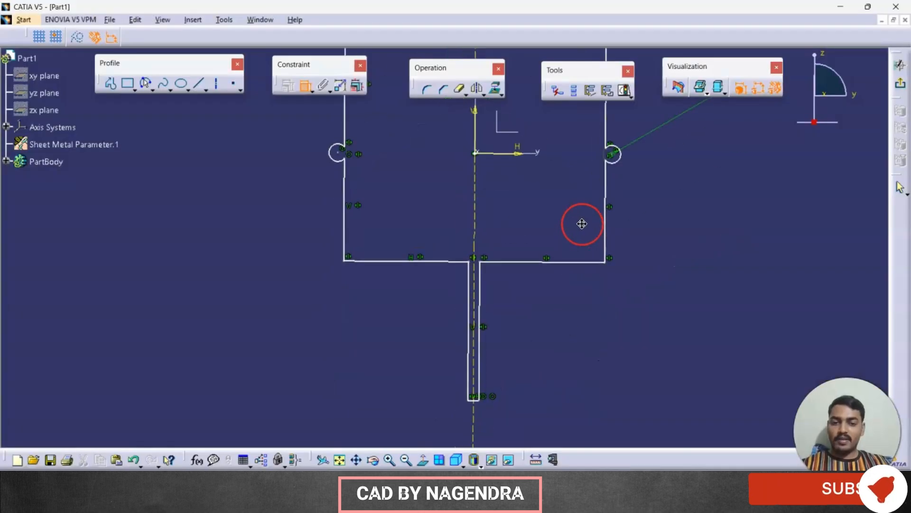
pyautogui.click(473, 400)
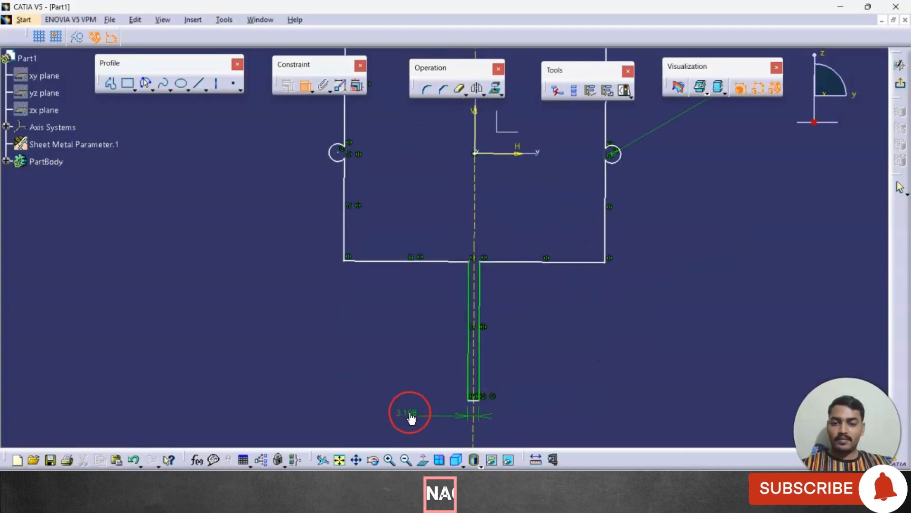
pyautogui.doubleClick(408, 413)
pyautogui.write('18mm')
pyautogui.press('Return')
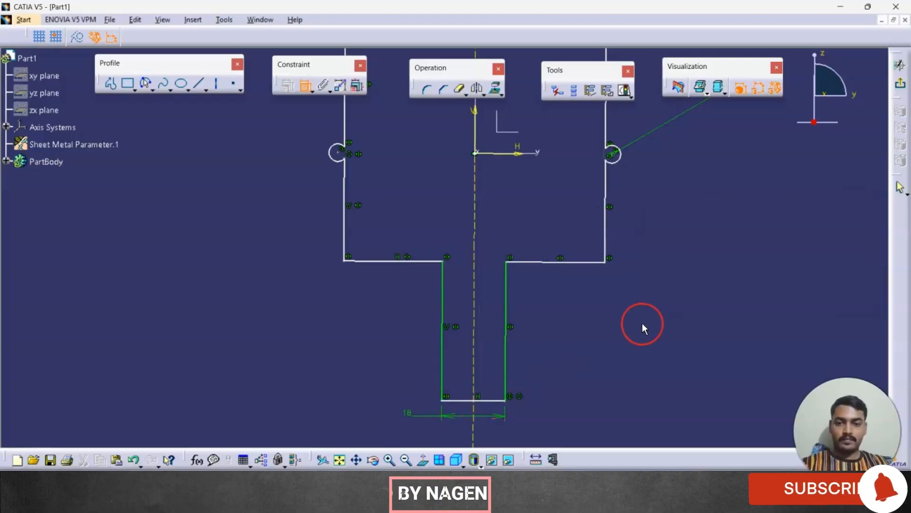
# - Check the body width on the reference drawing and dimension the distance between the two long vertical sides to 23 mm
pyautogui.hotkey('alt', 'Tab')
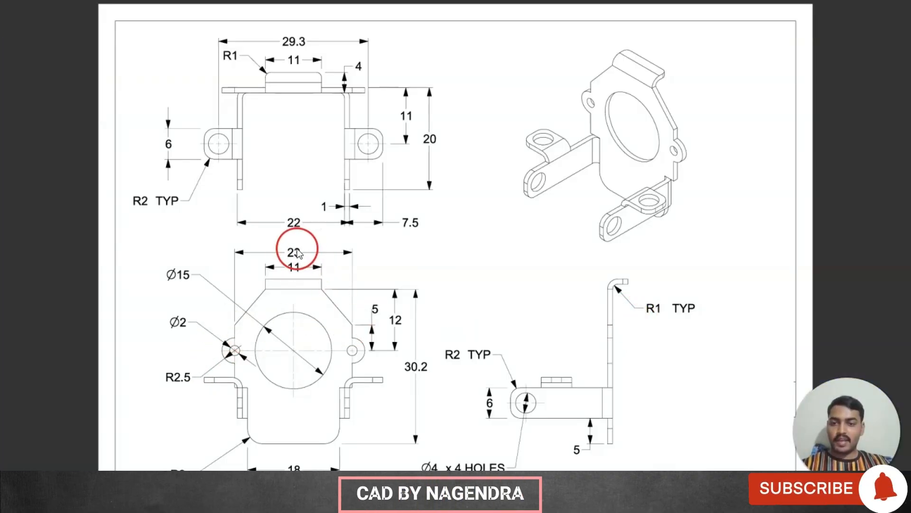
pyautogui.hotkey('alt', 'Tab')
pyautogui.moveTo(475, 192); pyautogui.dragTo(444, 343, button='middle')
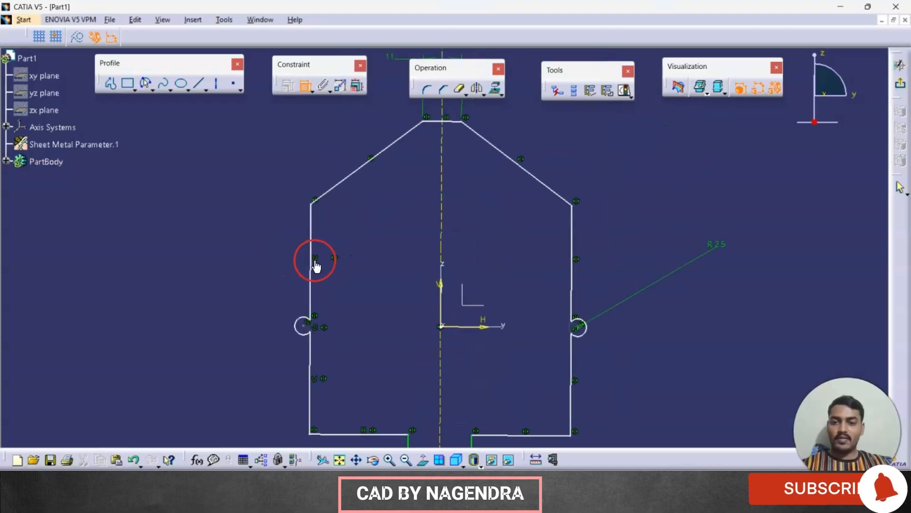
pyautogui.click(311, 264)
pyautogui.click(572, 261)
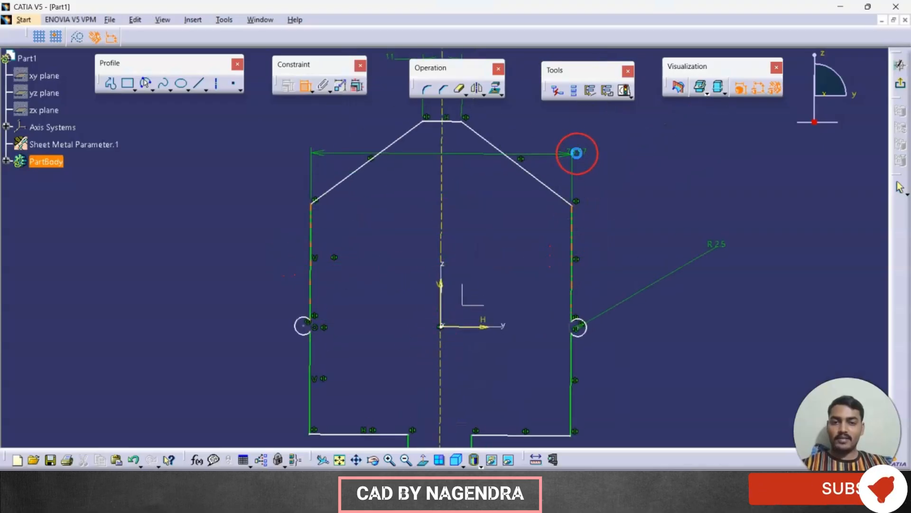
pyautogui.doubleClick(577, 153)
pyautogui.write('23')
pyautogui.press('Return')
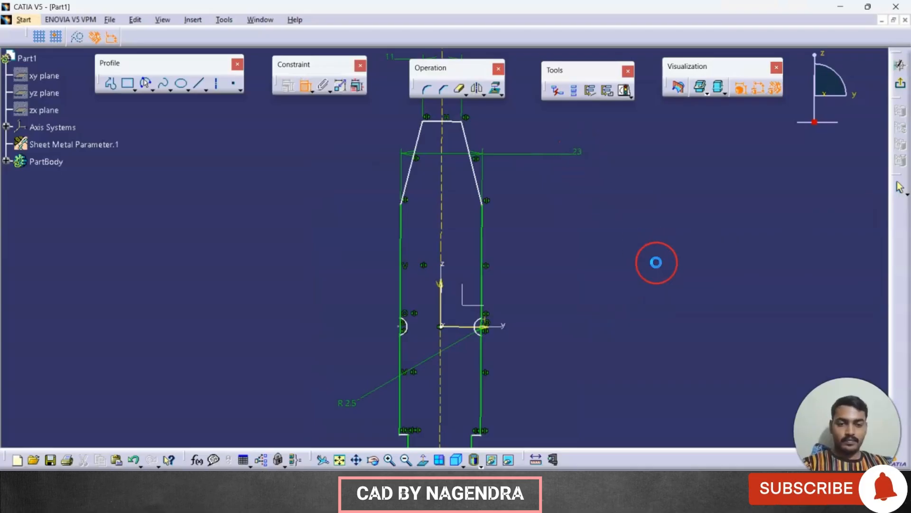
# - Reposition the inverted side arcs so that they bulge outward from the vertical sides
pyautogui.moveTo(569, 319)
pyautogui.mouseDown(button='middle')
pyautogui.moveTo(570, 366)
pyautogui.moveTo(545, 283)
pyautogui.mouseUp(button='middle')
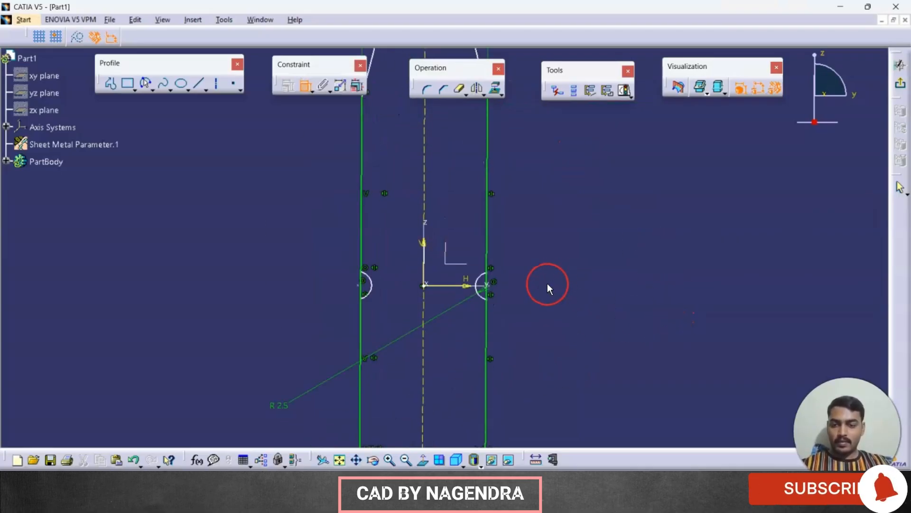
pyautogui.moveTo(371, 285)
pyautogui.mouseDown()
pyautogui.moveTo(336, 271)
pyautogui.moveTo(268, 285)
pyautogui.moveTo(326, 275)
pyautogui.moveTo(370, 294)
pyautogui.mouseUp()
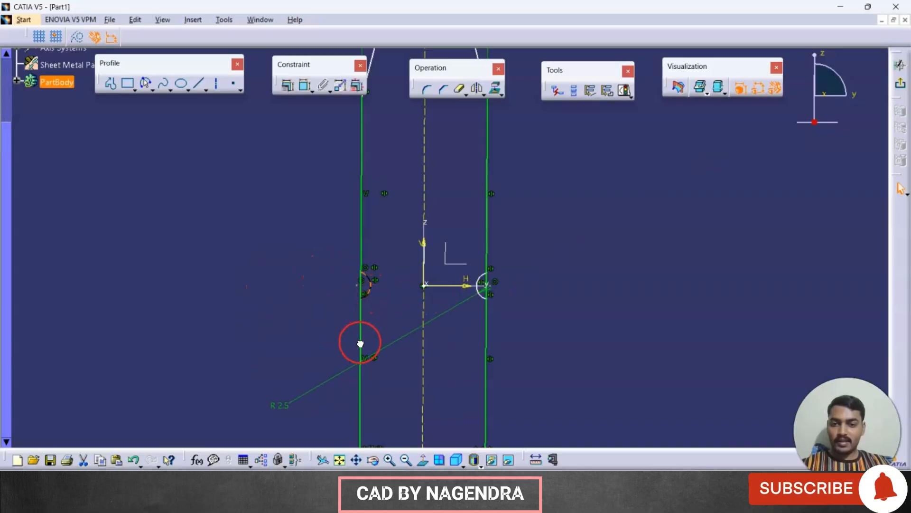
pyautogui.moveTo(360, 344); pyautogui.dragTo(354, 258)
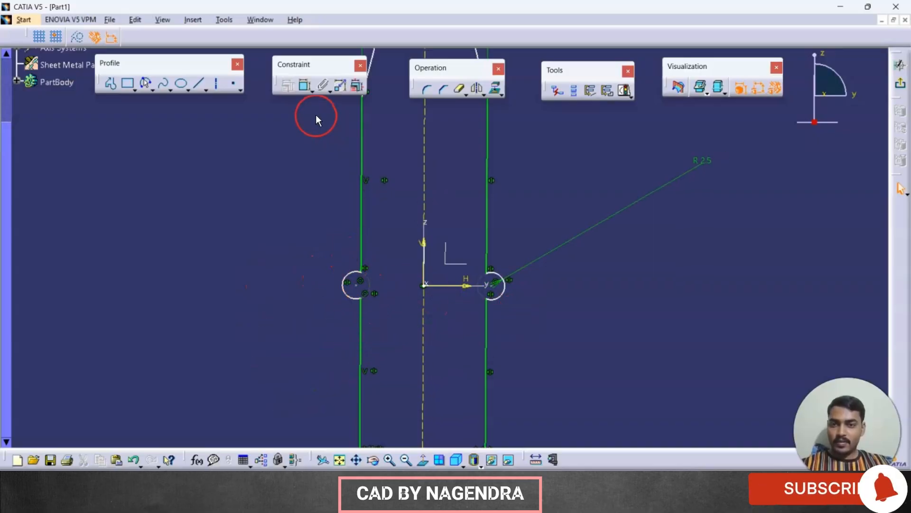
# - Make the right arc's centre coincident with the right vertical side, after checking the lug position on the reference drawing
pyautogui.click(305, 85)
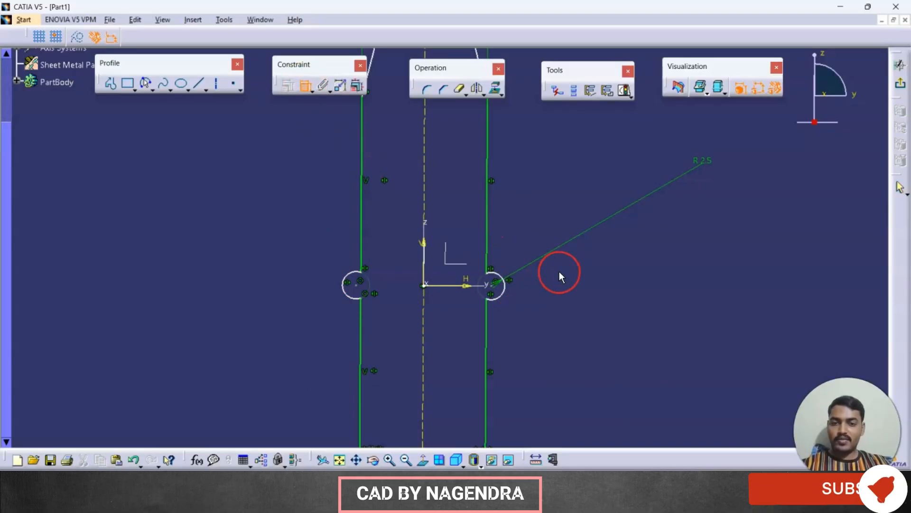
pyautogui.hotkey('alt', 'Tab')
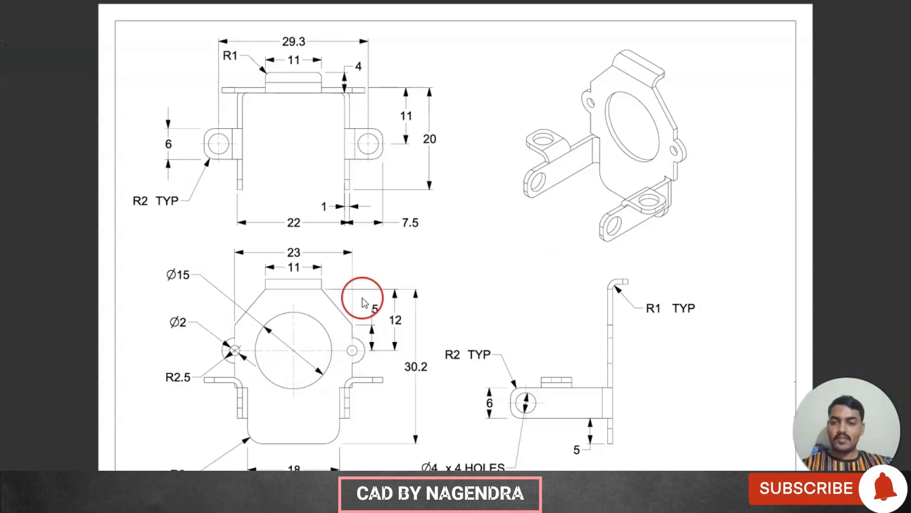
pyautogui.hotkey('alt', 'Tab')
pyautogui.scroll(3, 642, 291)
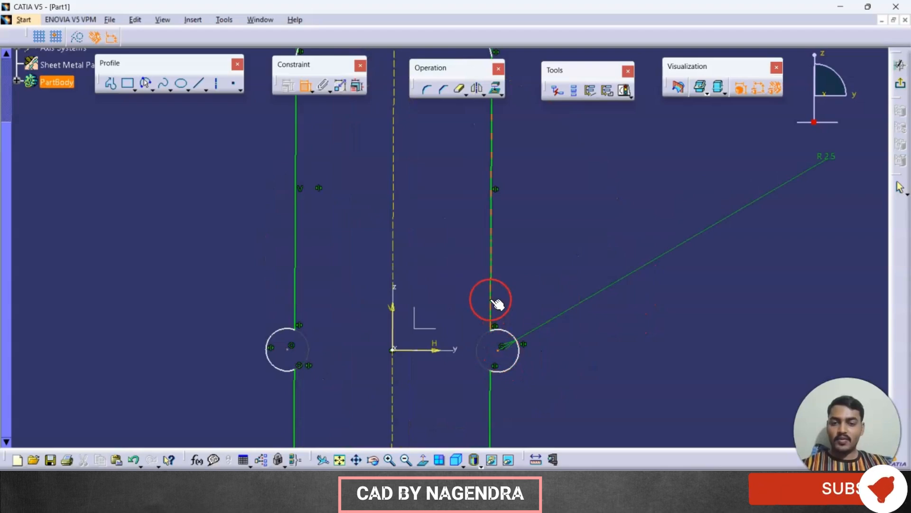
pyautogui.rightClick(554, 266)
pyautogui.click(599, 332)
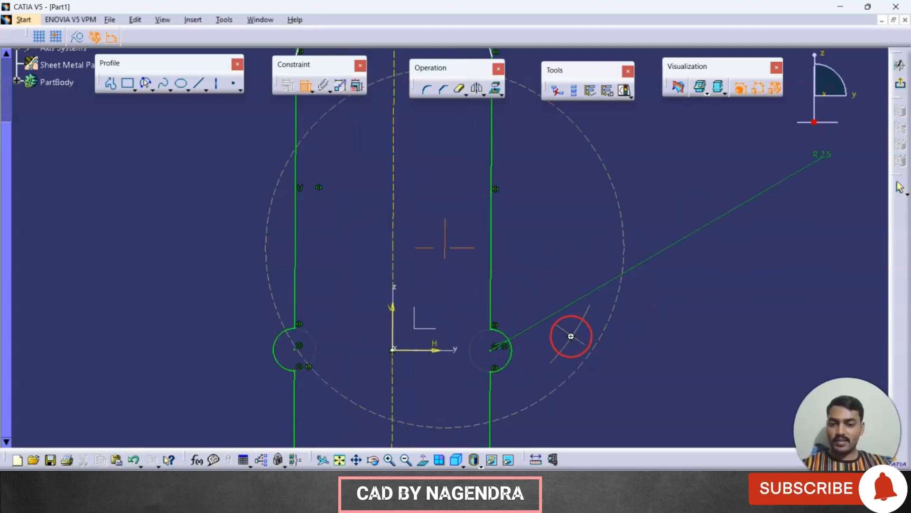
# - Check the top edge's height on the reference drawing and dimension its distance from the horizontal axis to 12 mm
pyautogui.scroll(-5, 572, 336)
pyautogui.hotkey('alt', 'Tab')
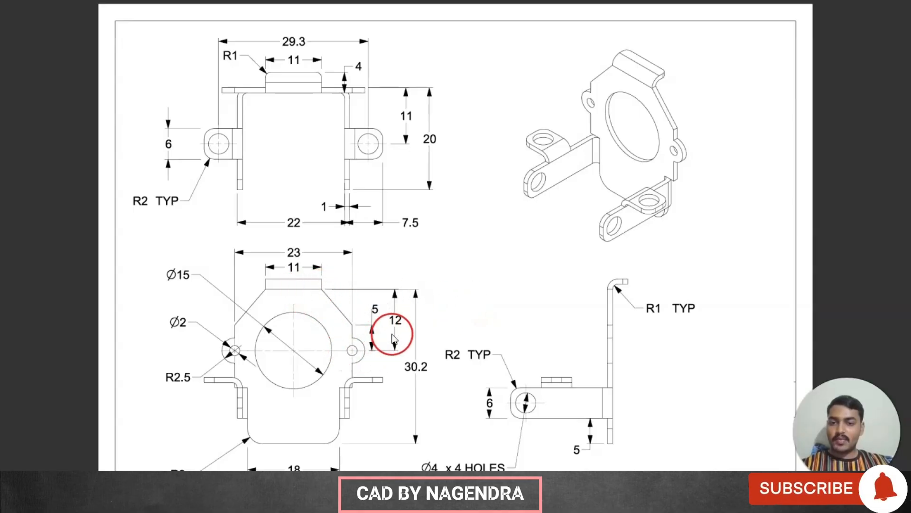
pyautogui.hotkey('alt', 'Tab')
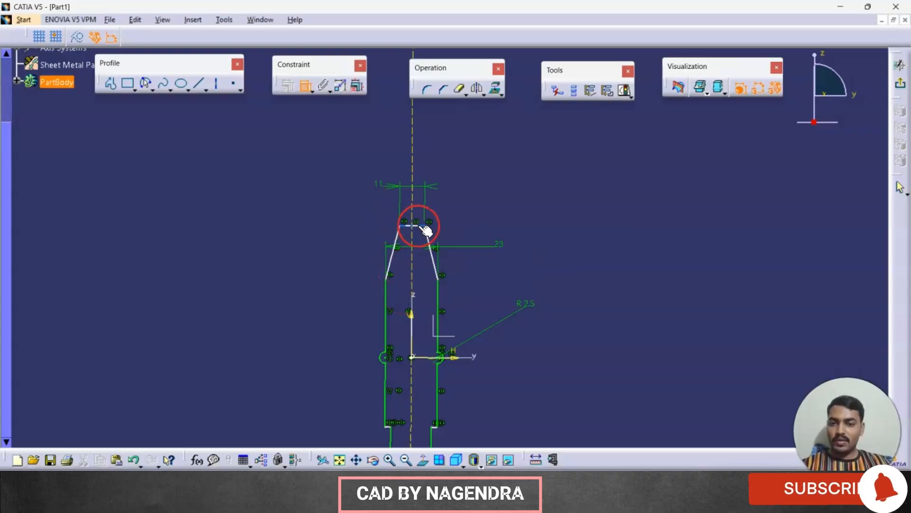
pyautogui.click(419, 226)
pyautogui.click(423, 359)
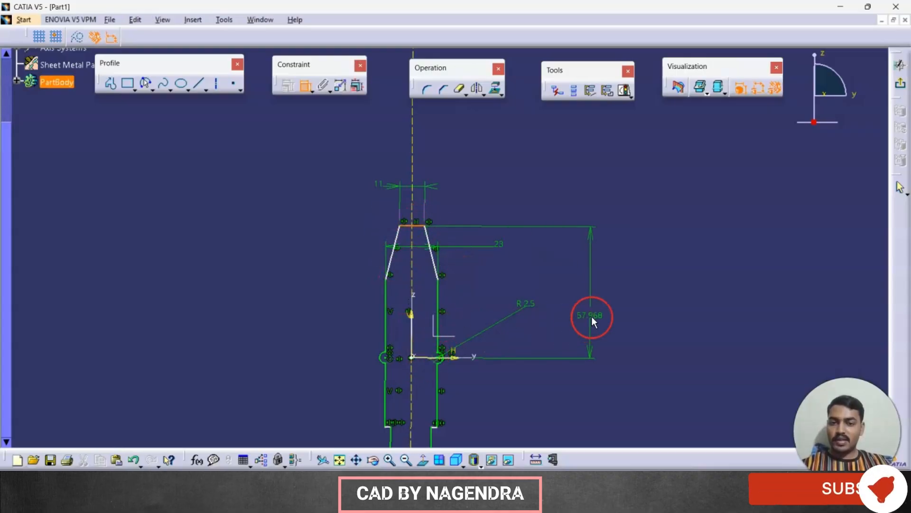
pyautogui.doubleClick(593, 311)
pyautogui.write('12mm')
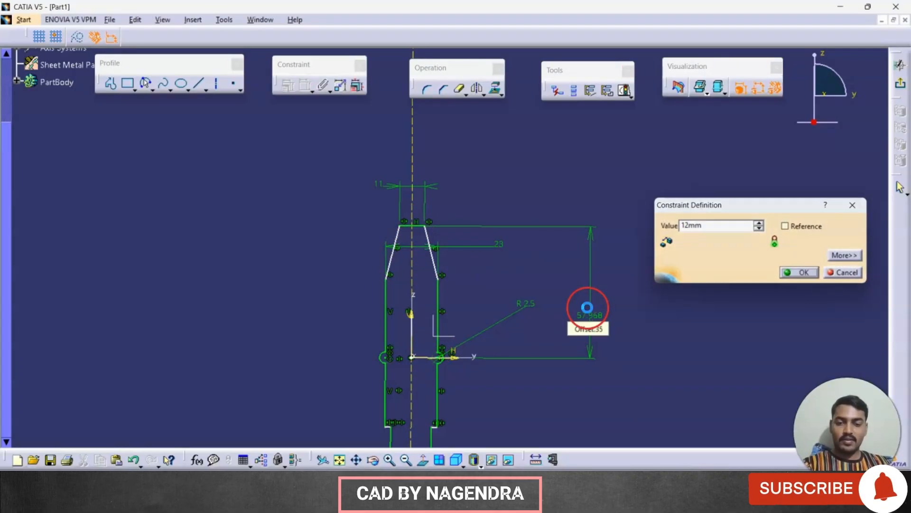
pyautogui.press('Return')
# - Check the shoulder height on the reference drawing and dimension the right chamfer's outer corner to 5 mm from the horizontal axis
pyautogui.hotkey('alt', 'Tab')
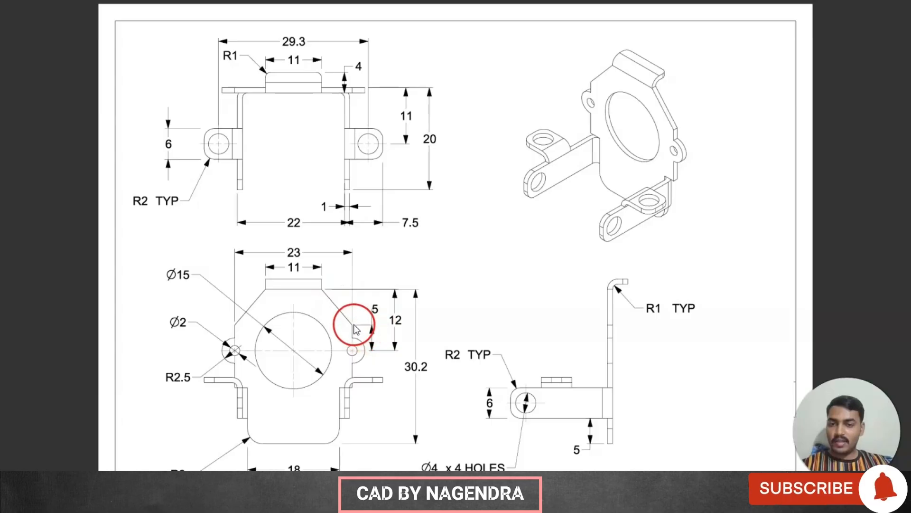
pyautogui.hotkey('alt', 'Tab')
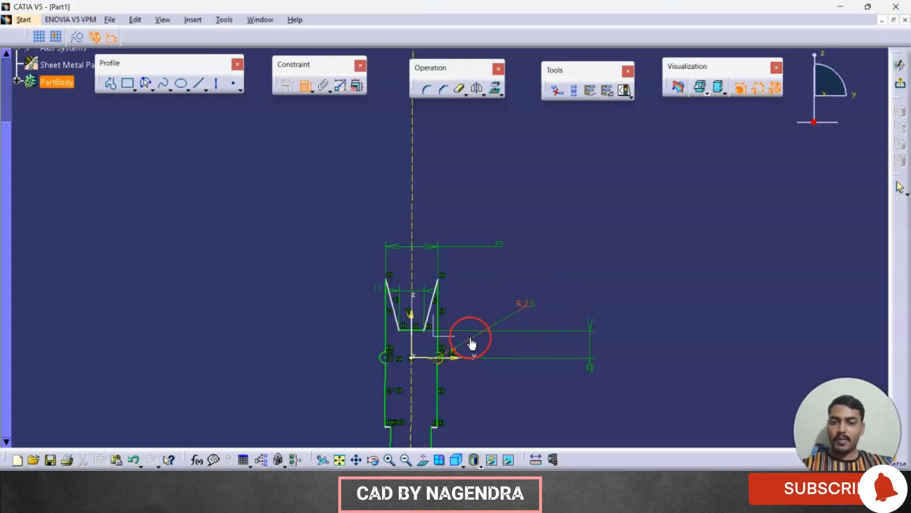
pyautogui.moveTo(472, 343); pyautogui.dragTo(454, 261, button='middle')
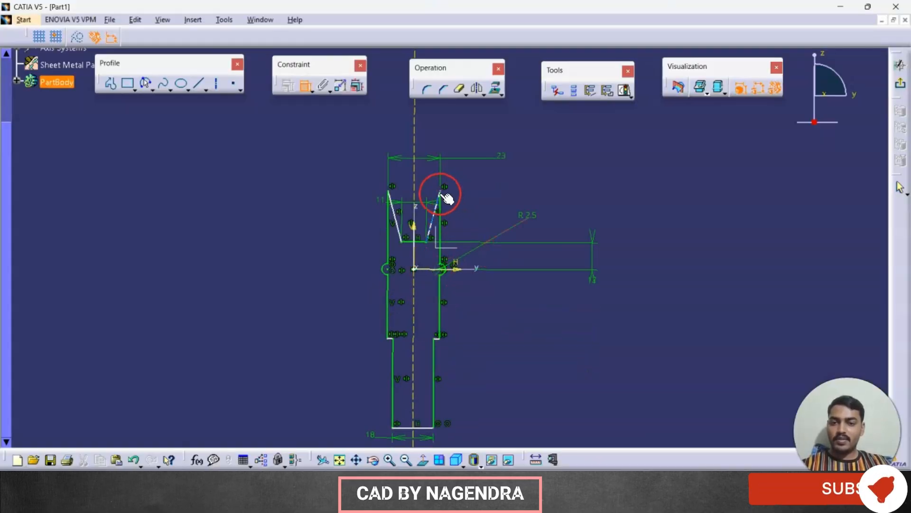
pyautogui.click(441, 192)
pyautogui.doubleClick(501, 224)
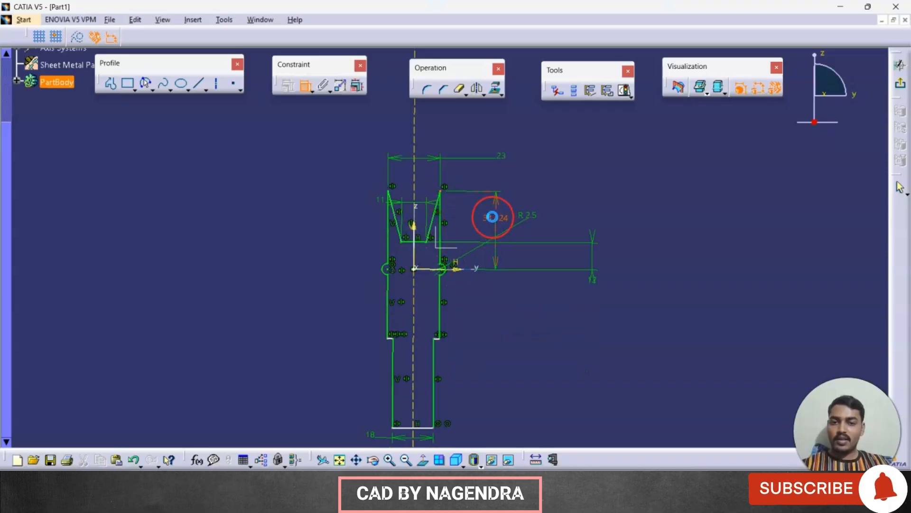
pyautogui.write('5')
pyautogui.press('Return')
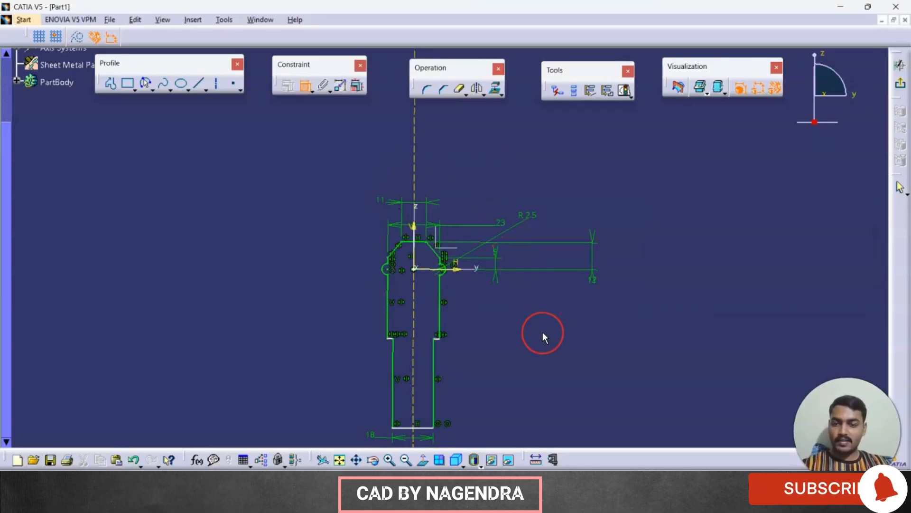
# - Check the overall height on the reference drawing and dimension the distance between the profile's top and bottom edges to 30.2 mm
pyautogui.hotkey('alt', 'Tab')
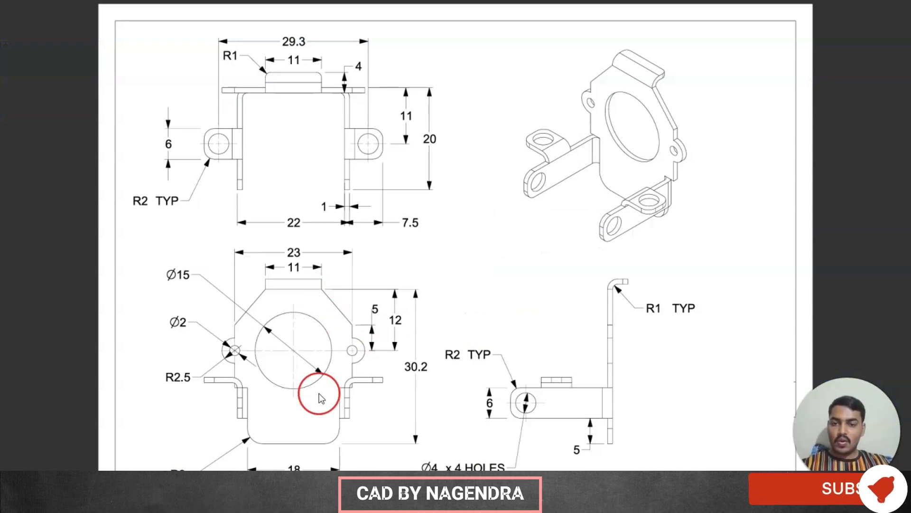
pyautogui.hotkey('alt', 'Tab')
pyautogui.click(420, 242)
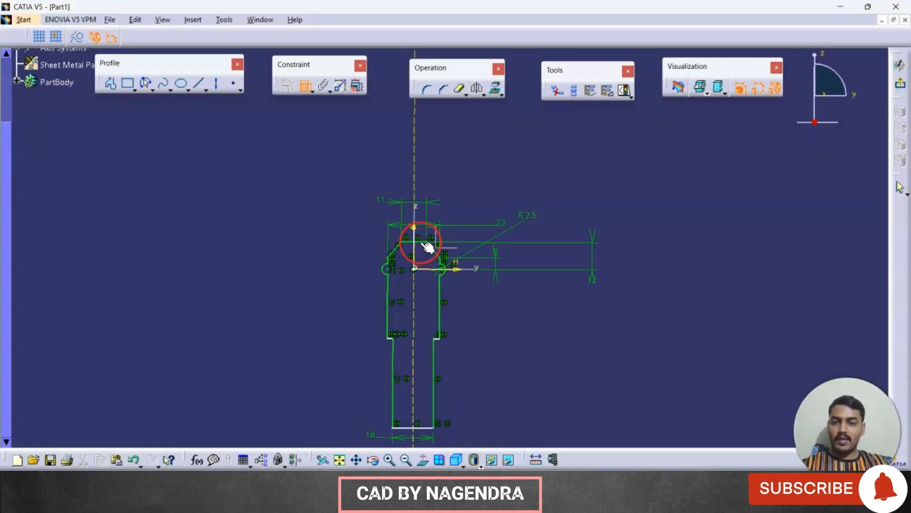
pyautogui.click(438, 427)
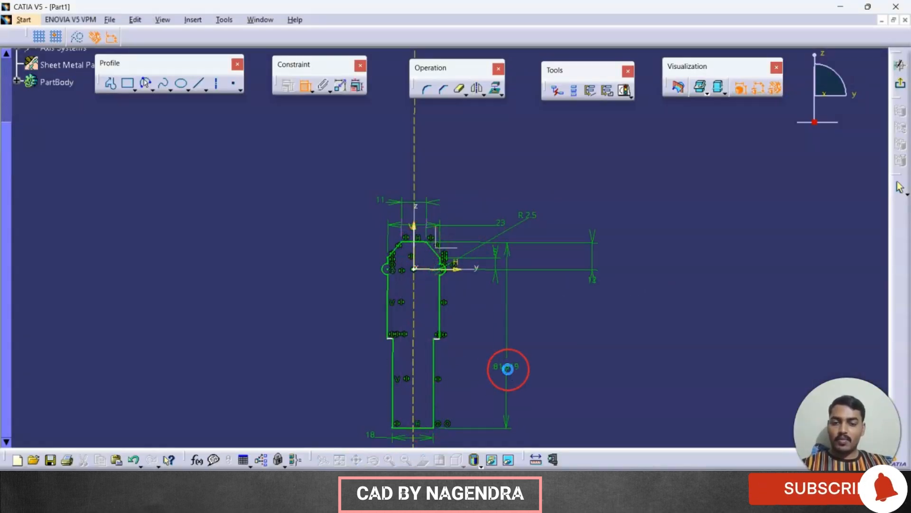
pyautogui.doubleClick(508, 368)
pyautogui.write('30.2')
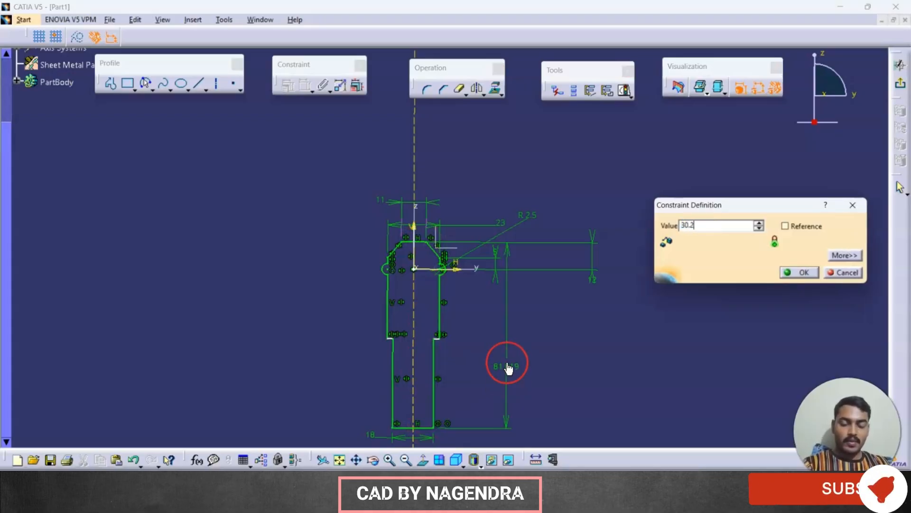
pyautogui.press('Return')
# - Move the inverted side steps back above the bottom edge and, after checking the reference drawing, dimension the lower tab's side length to 11 mm
pyautogui.moveTo(539, 358)
pyautogui.mouseDown(button='middle')
pyautogui.moveTo(506, 380)
pyautogui.moveTo(492, 366)
pyautogui.mouseUp(button='middle')
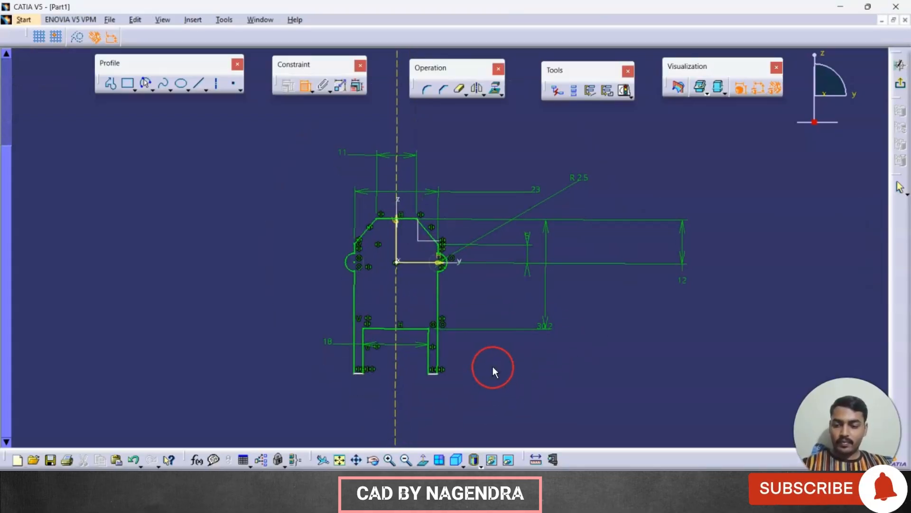
pyautogui.moveTo(445, 379)
pyautogui.mouseDown()
pyautogui.moveTo(437, 365)
pyautogui.moveTo(448, 305)
pyautogui.mouseUp()
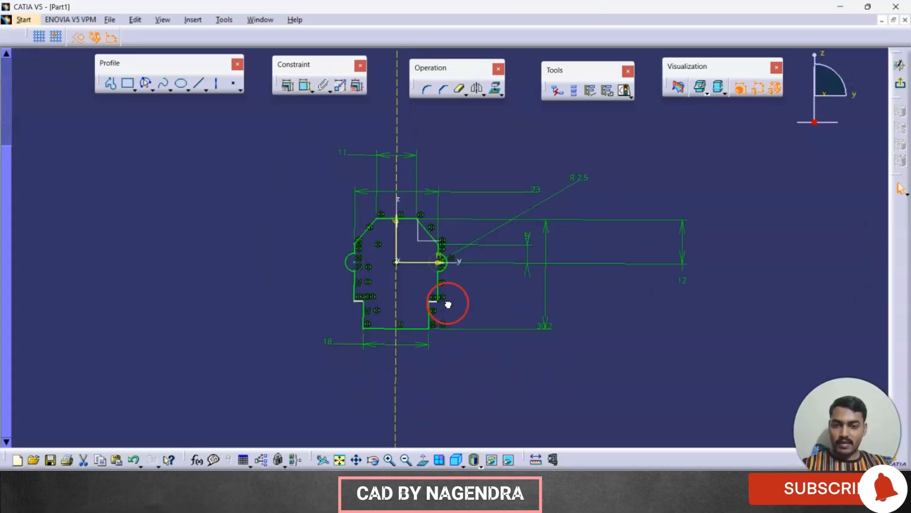
pyautogui.hotkey('alt', 'Tab')
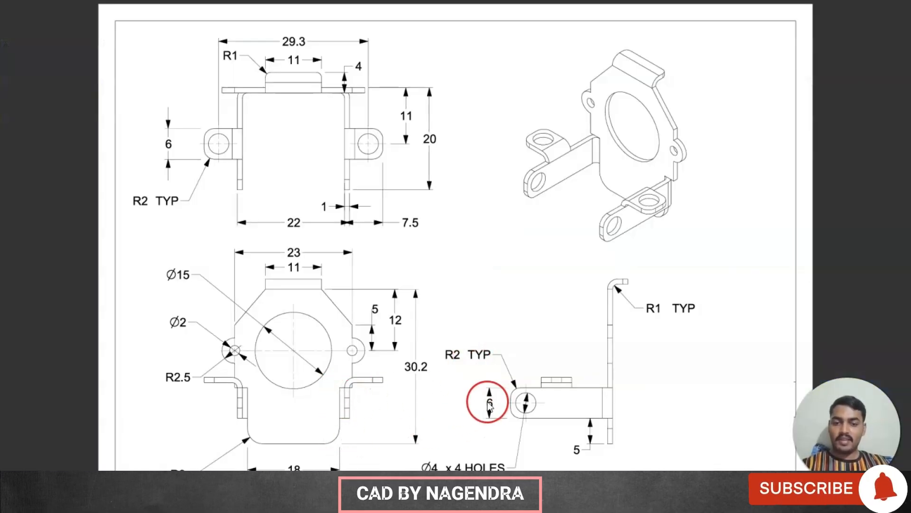
pyautogui.hotkey('alt', 'Tab')
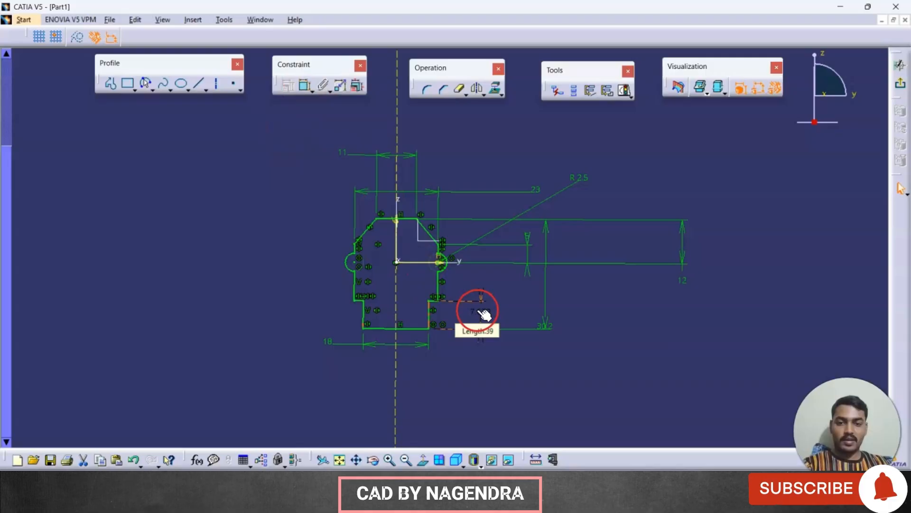
pyautogui.doubleClick(480, 308)
pyautogui.write('11')
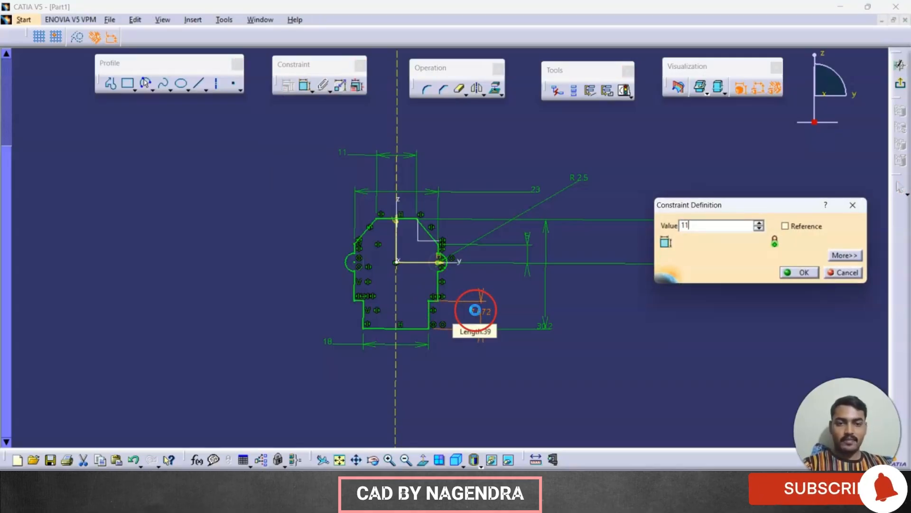
pyautogui.press('Return')
pyautogui.moveTo(557, 326)
pyautogui.keyDown('ctrl'); pyautogui.mouseDown(button='middle')
pyautogui.moveTo(484, 304)
pyautogui.moveTo(588, 274)
pyautogui.moveTo(574, 319)
pyautogui.mouseUp(button='middle'); pyautogui.keyUp('ctrl')
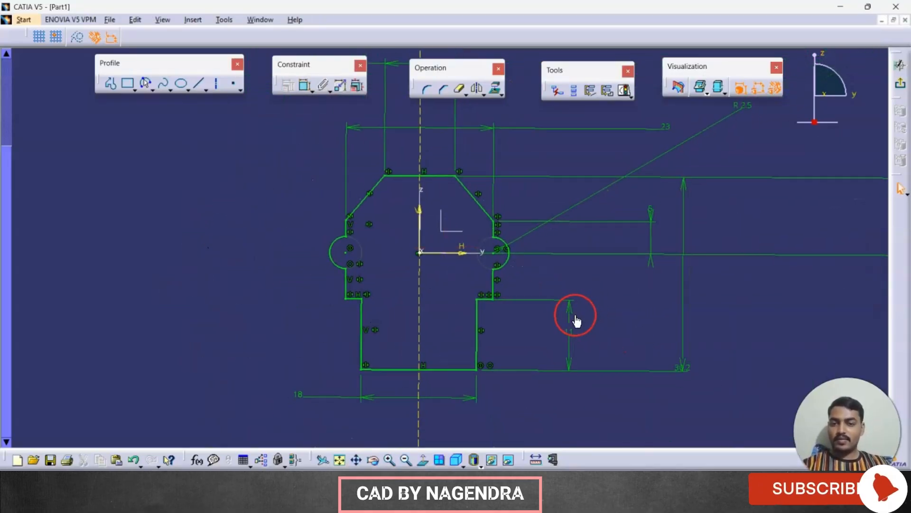
# - Exit the sketch, create a base wall from the bracket profile, and show the part in isometric view
pyautogui.click(901, 87)
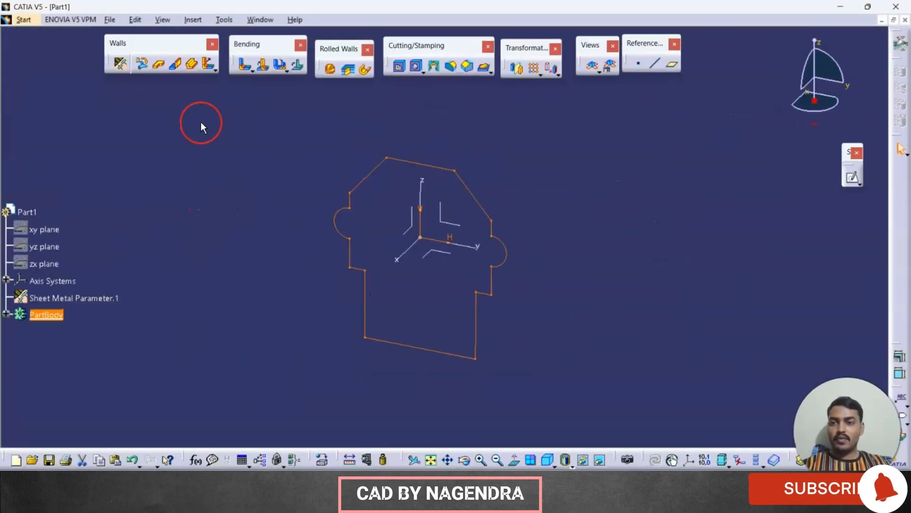
pyautogui.click(159, 69)
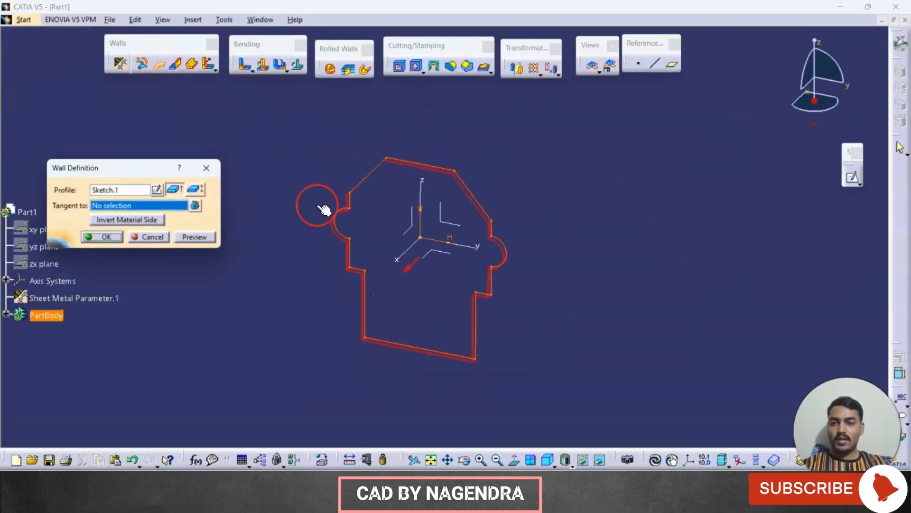
pyautogui.click(105, 235)
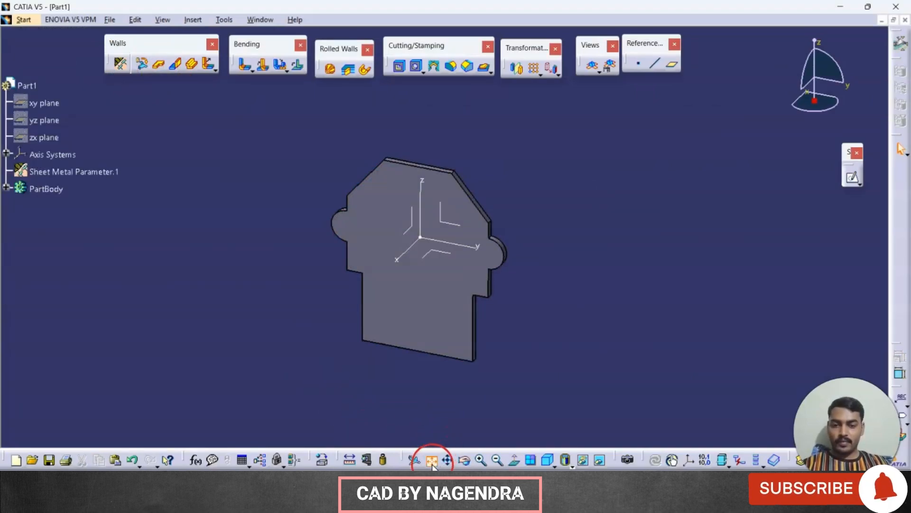
pyautogui.click(548, 459)
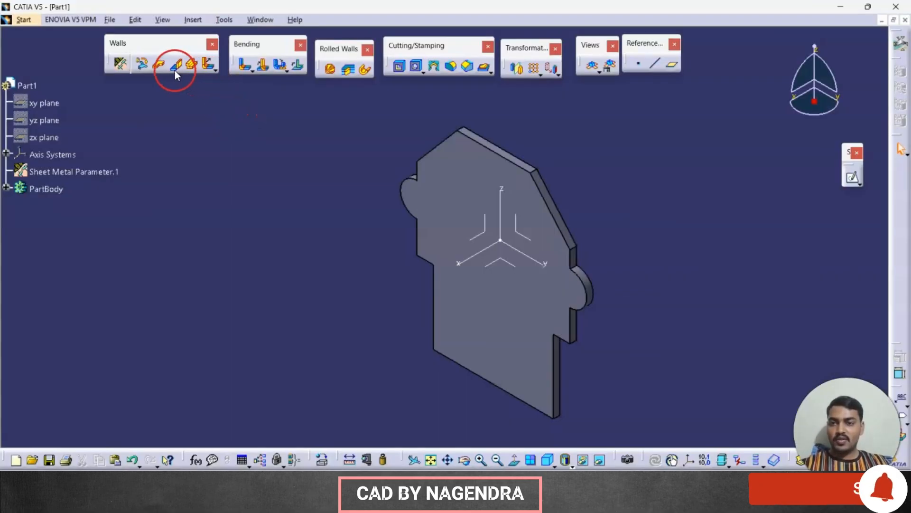
# - Start a Wall On Edge at 90 degrees on the plate's top edge and reverse its position so it extends rearward
pyautogui.click(175, 64)
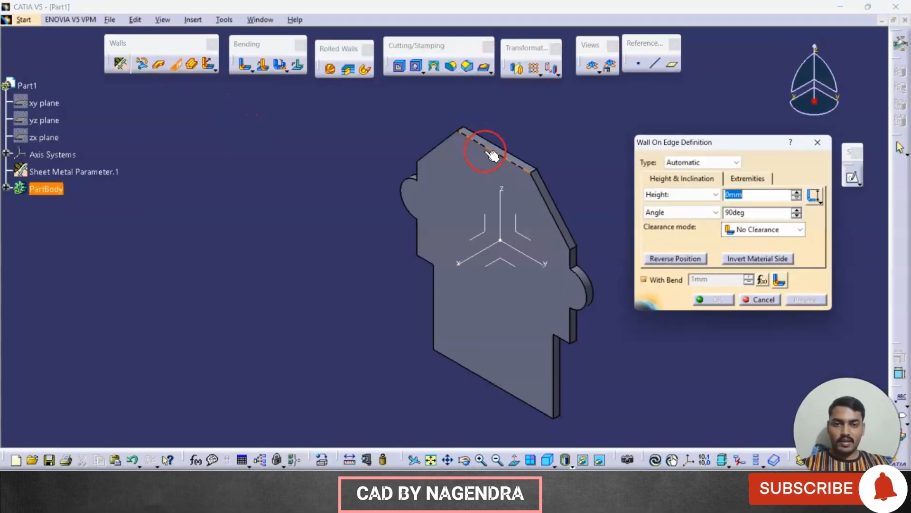
pyautogui.click(488, 148)
pyautogui.moveTo(525, 161); pyautogui.dragTo(467, 192, button='middle')
pyautogui.click(659, 257)
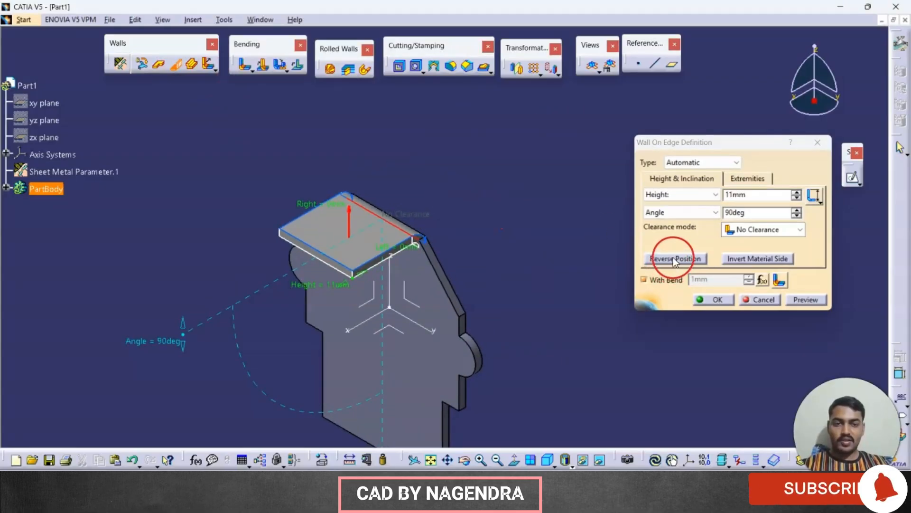
pyautogui.click(673, 258)
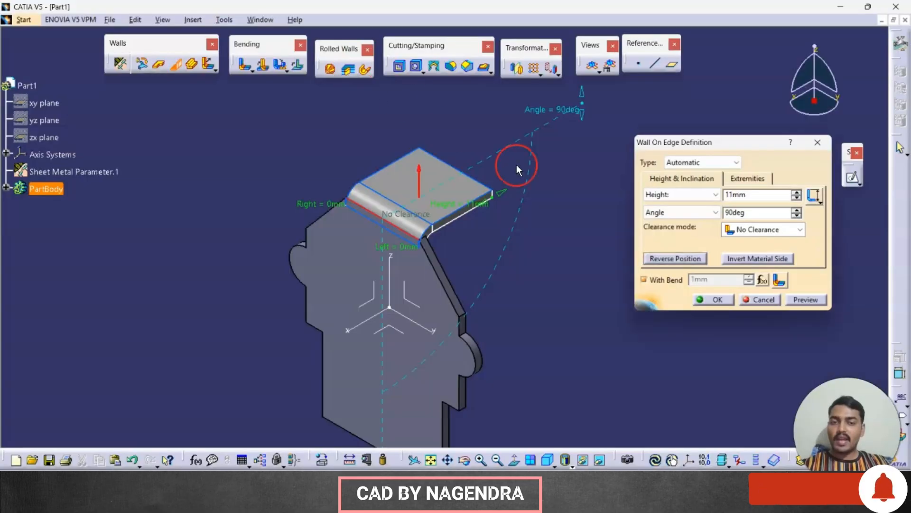
pyautogui.moveTo(558, 223); pyautogui.dragTo(495, 238, button='middle')
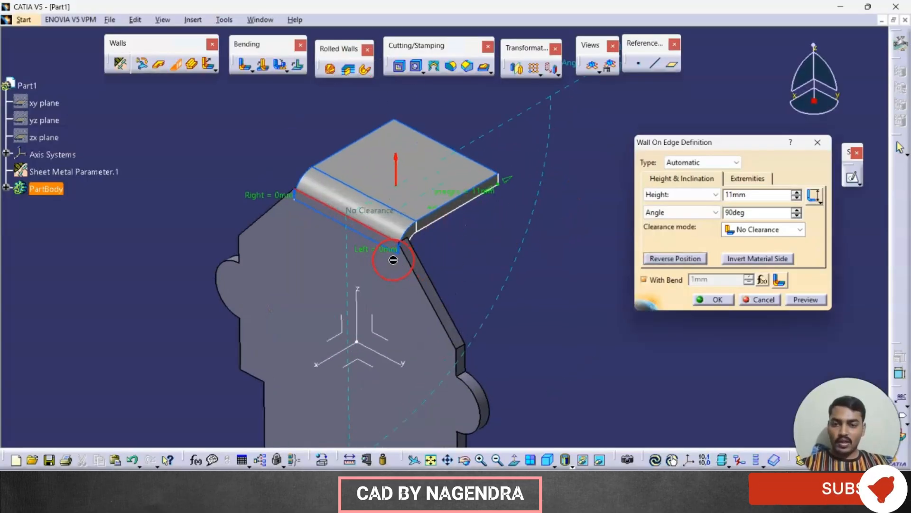
pyautogui.moveTo(555, 158); pyautogui.dragTo(519, 212, button='middle')
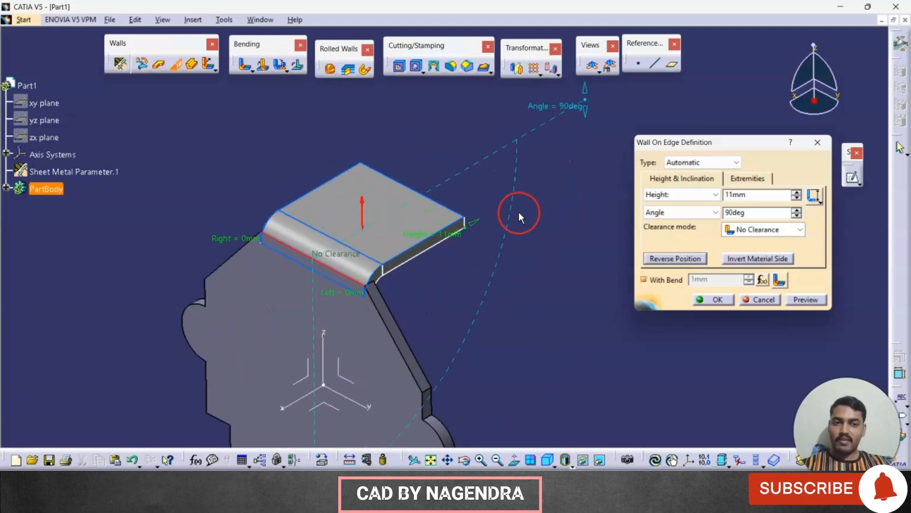
# - Look through the height measurement types, set the edge wall's height to 2 mm, and preview it
pyautogui.click(822, 202)
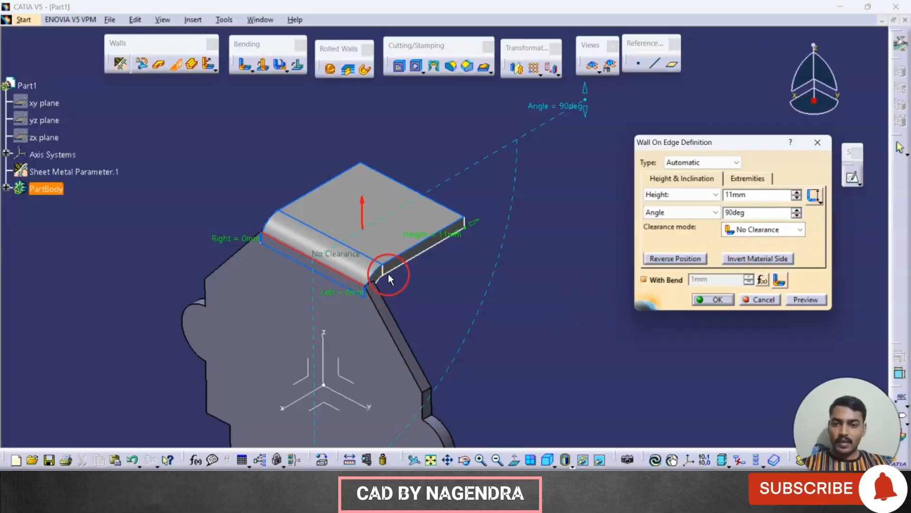
pyautogui.click(821, 202)
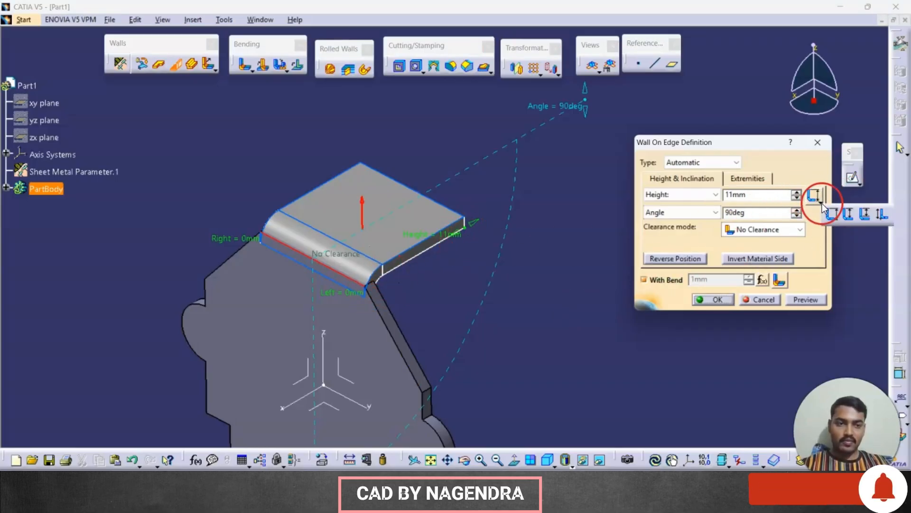
pyautogui.click(875, 220)
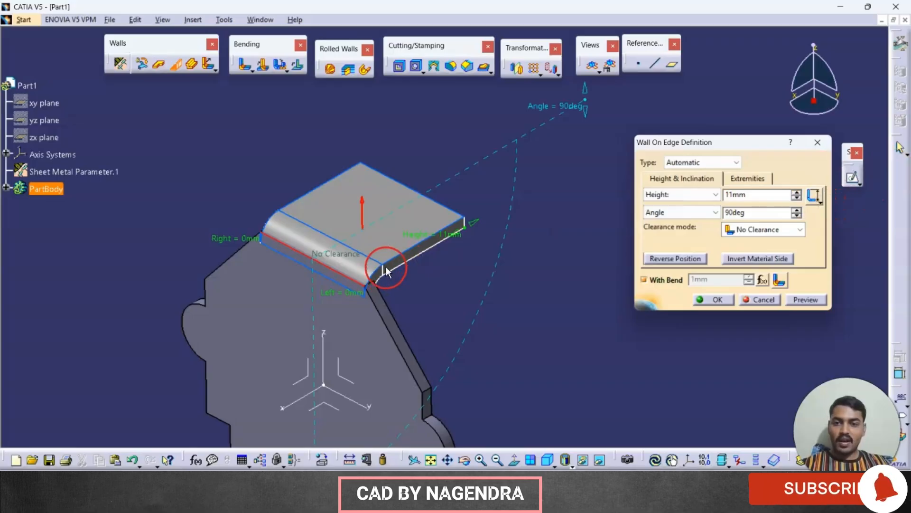
pyautogui.doubleClick(742, 195)
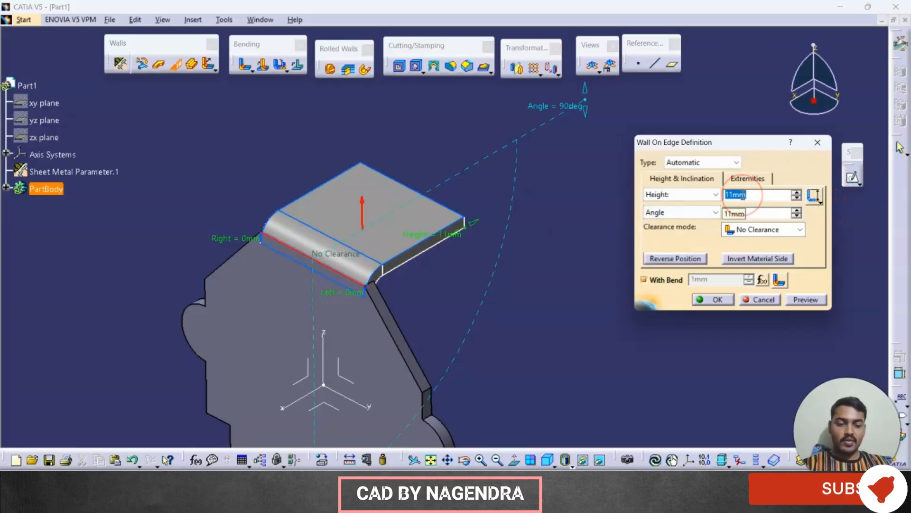
pyautogui.write('2')
pyautogui.click(807, 300)
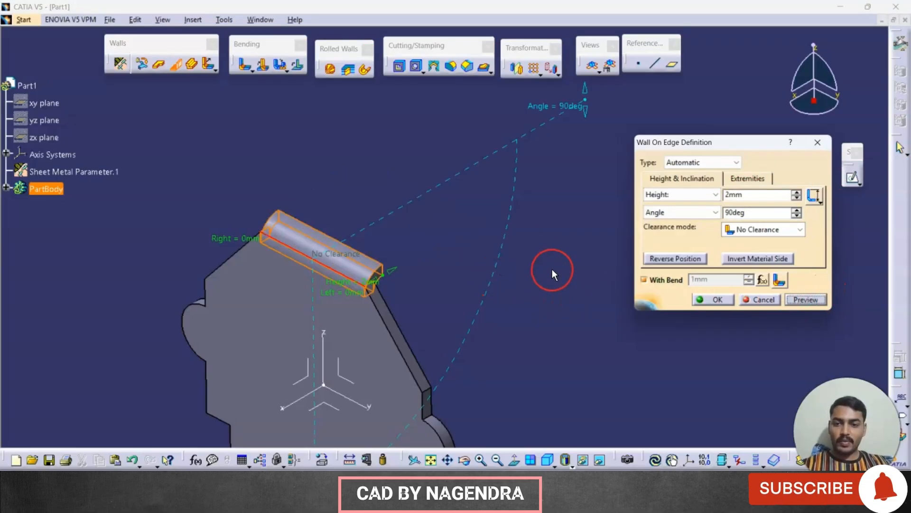
# - After comparing height measurement types, set the top flange's height to 4 mm, preview it, and compare it with the reference drawing
pyautogui.moveTo(552, 270); pyautogui.dragTo(886, 165, button='middle')
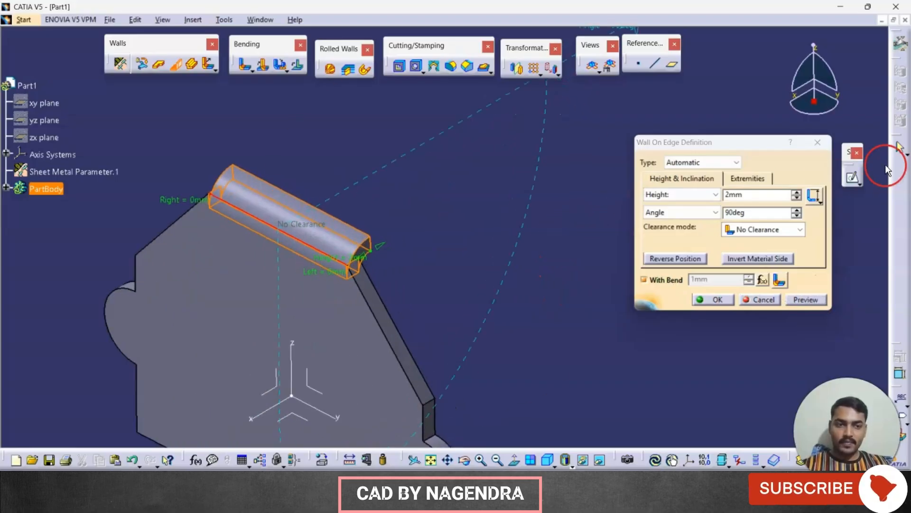
pyautogui.click(821, 200)
pyautogui.click(849, 217)
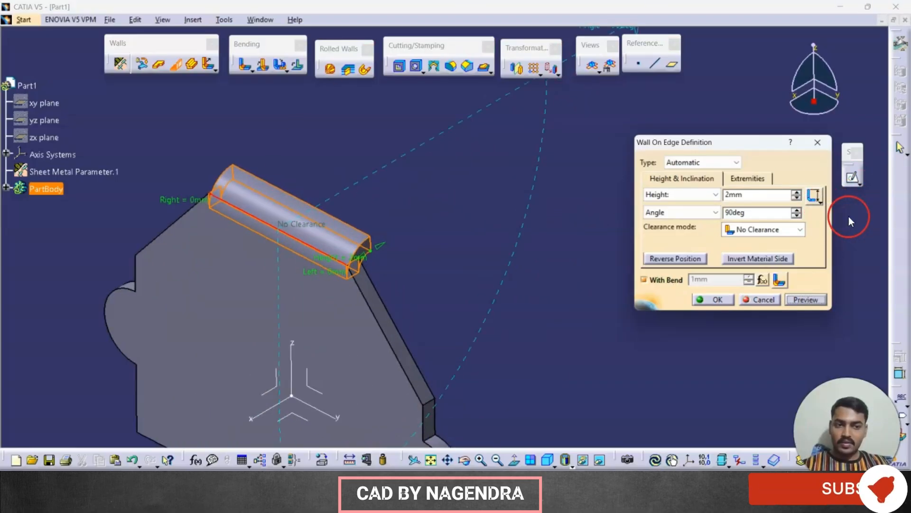
pyautogui.click(813, 195)
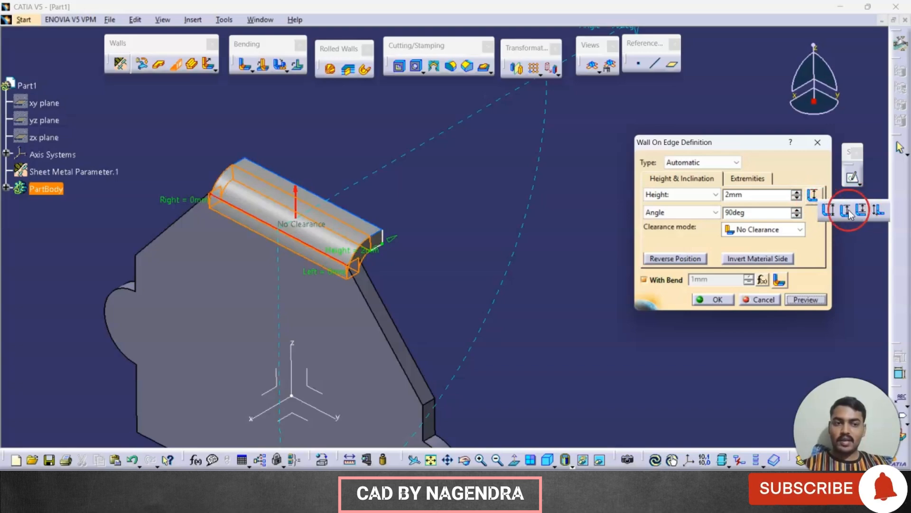
pyautogui.click(828, 211)
pyautogui.click(754, 199)
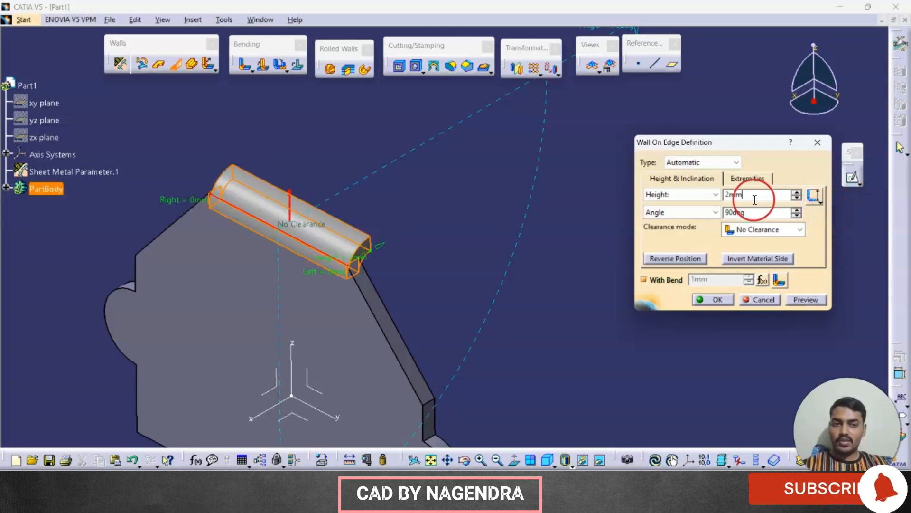
pyautogui.write('4')
pyautogui.click(804, 300)
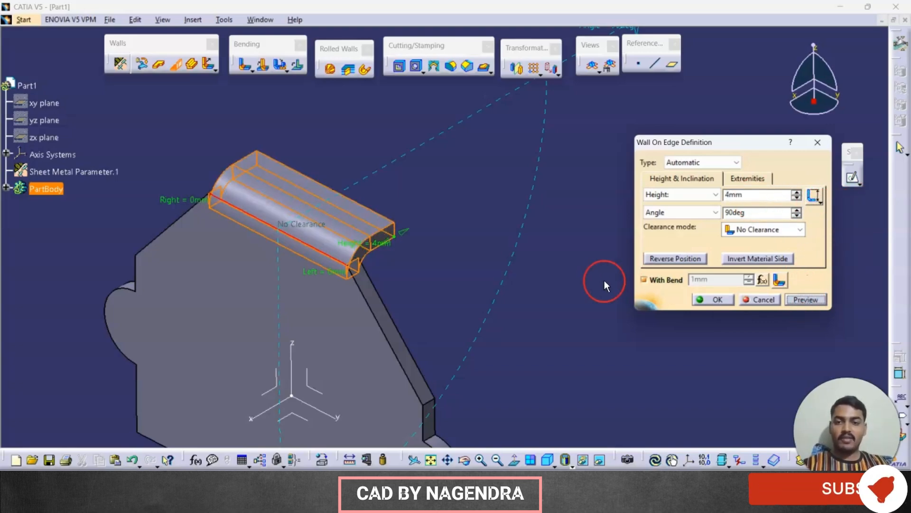
pyautogui.hotkey('alt', 'Tab')
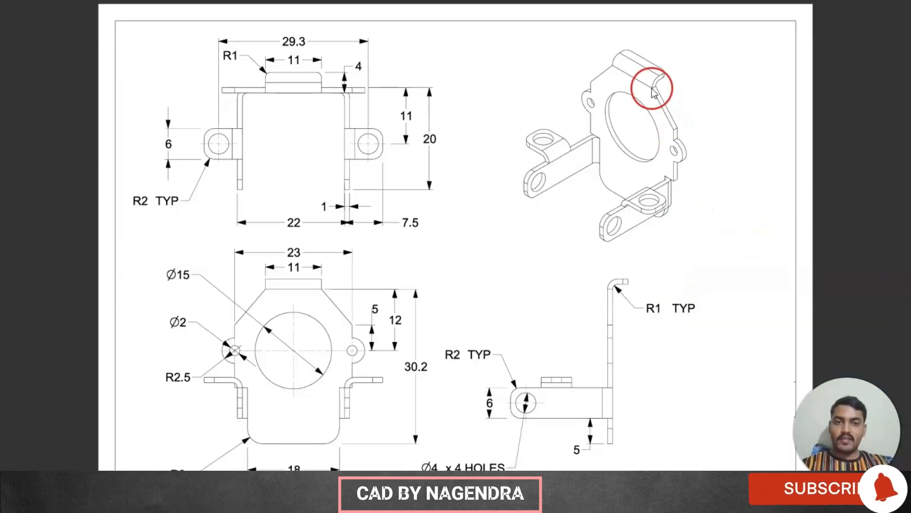
pyautogui.hotkey('alt', 'Tab')
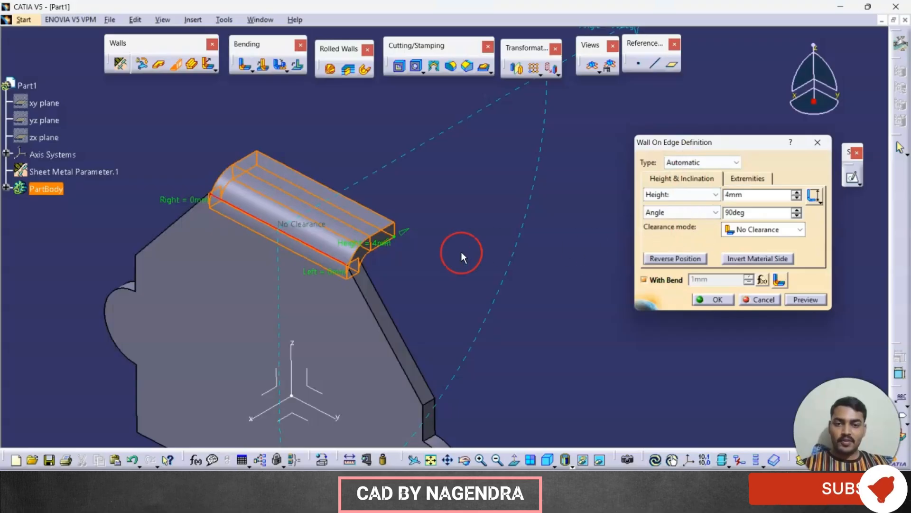
# - Try the inverted material side on the top flange and switch it back to the upward side
pyautogui.click(735, 258)
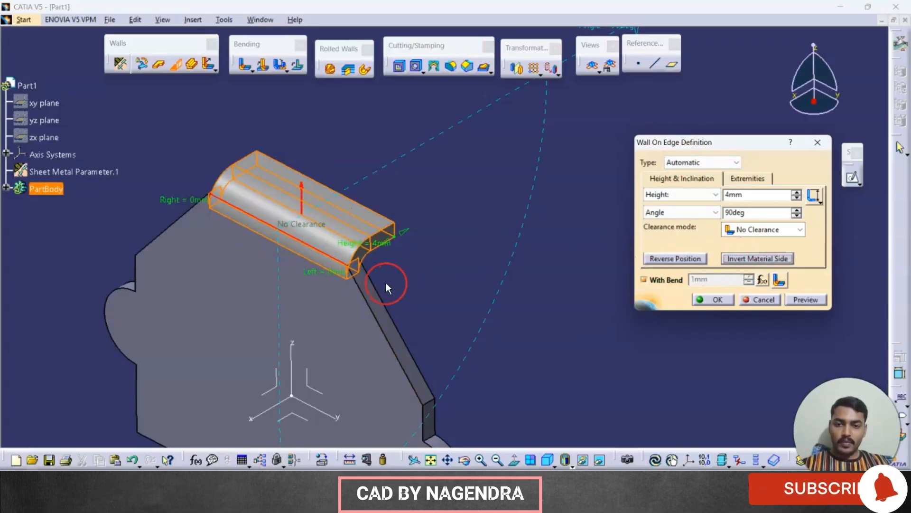
pyautogui.moveTo(386, 285); pyautogui.dragTo(408, 203, button='middle')
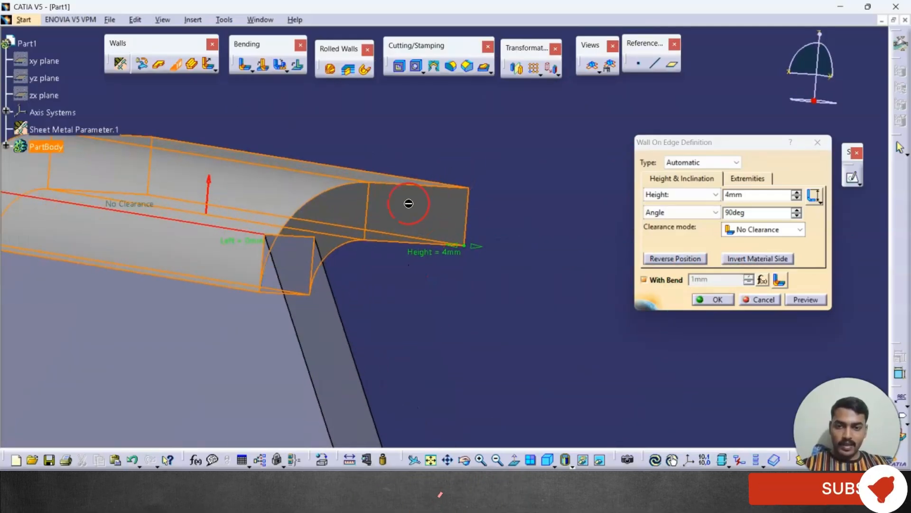
pyautogui.click(756, 260)
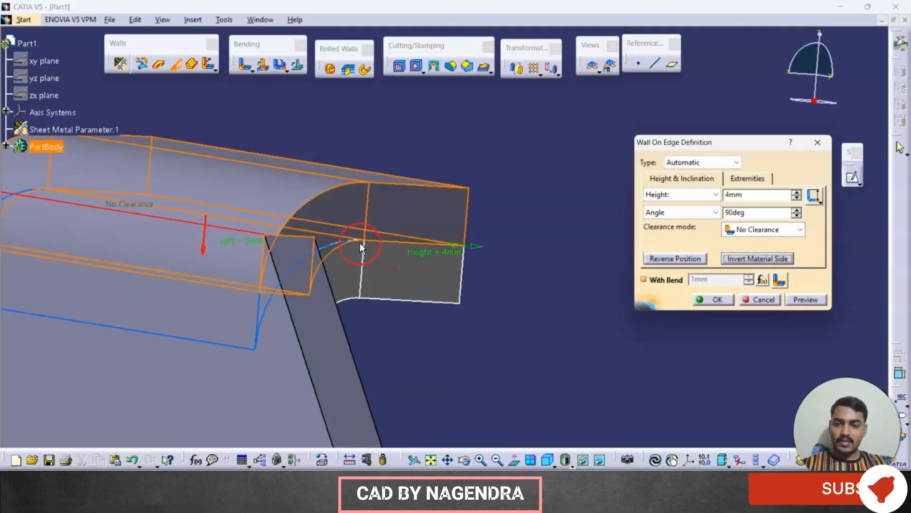
pyautogui.click(743, 257)
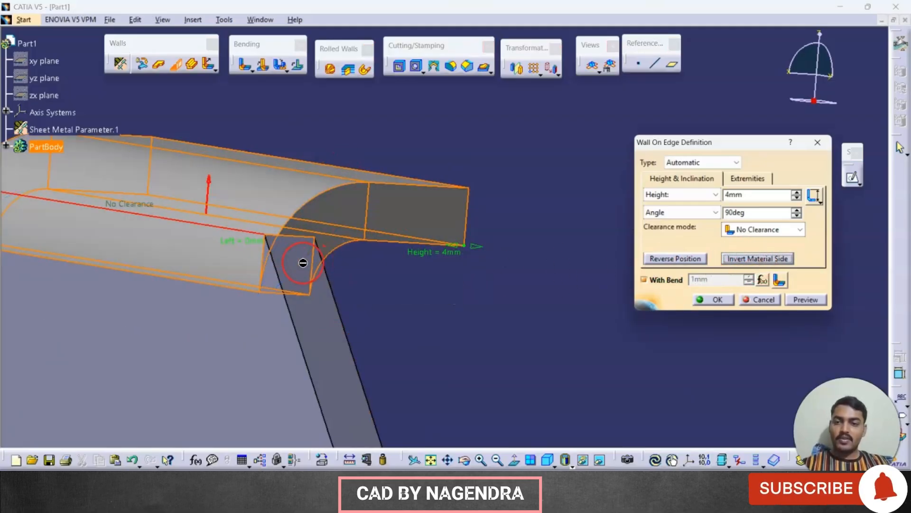
pyautogui.click(784, 260)
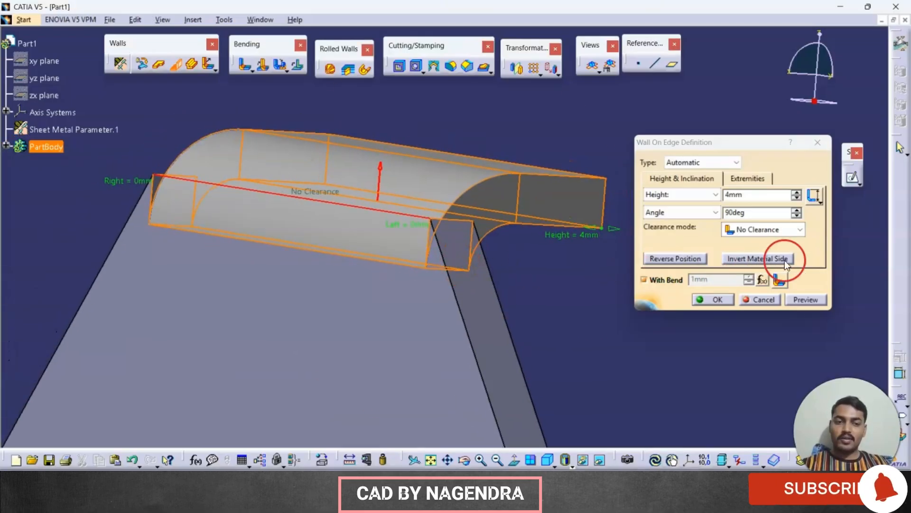
# - Give the top flange a Monodirectional clearance of 1 mm and create the wall
pyautogui.click(782, 234)
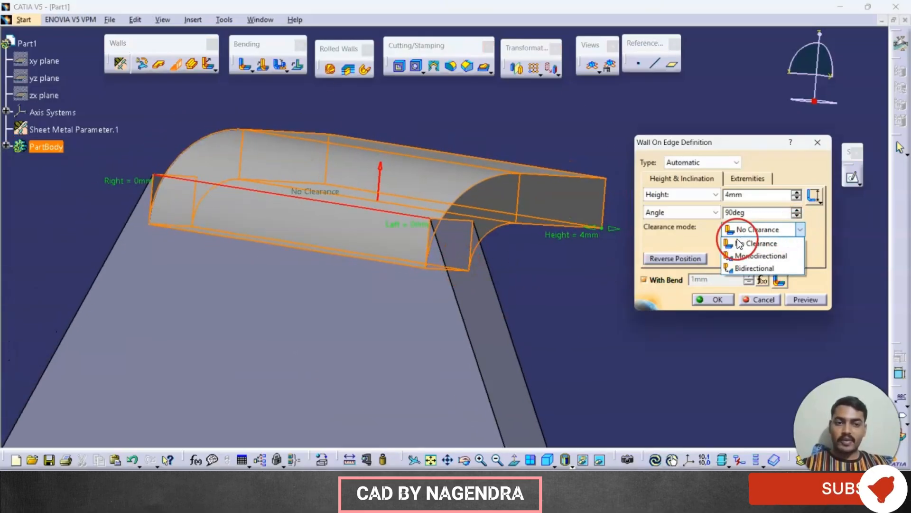
pyautogui.click(749, 257)
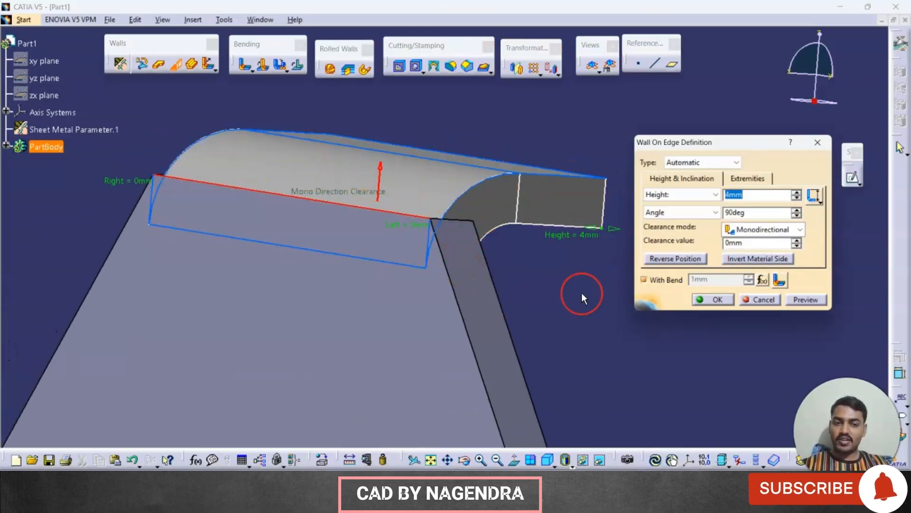
pyautogui.click(797, 241)
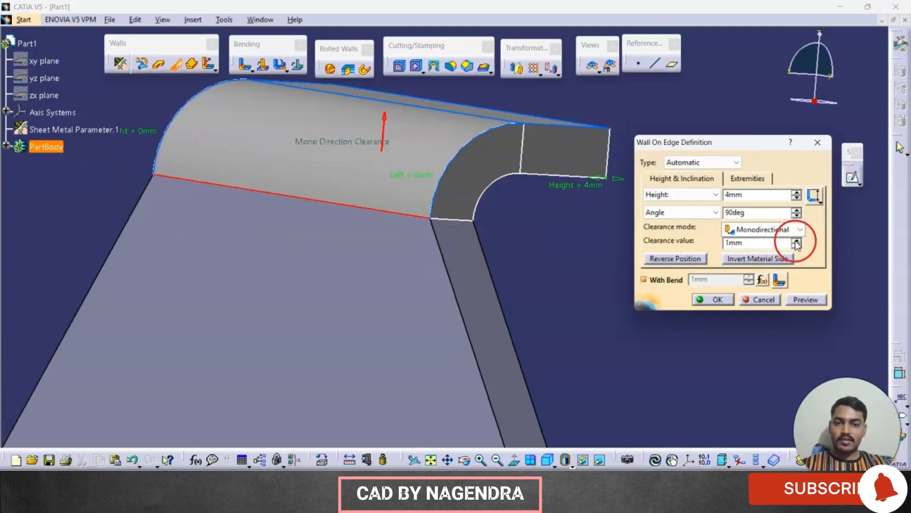
pyautogui.moveTo(507, 245); pyautogui.dragTo(386, 251, button='middle')
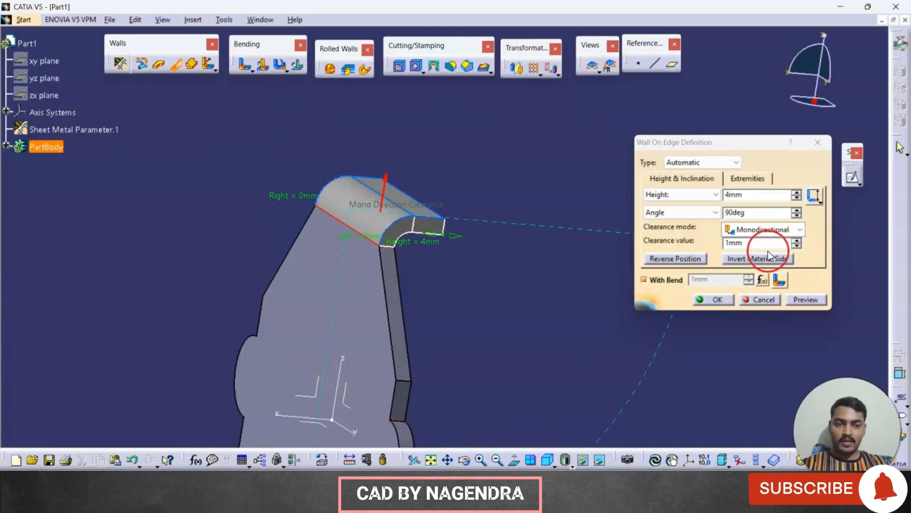
pyautogui.click(712, 300)
# - Check the side arms in the reference drawing and start a Wall On Edge on the lower tab's right-hand vertical edge
pyautogui.moveTo(513, 224); pyautogui.dragTo(506, 184, button='middle')
pyautogui.click(430, 460)
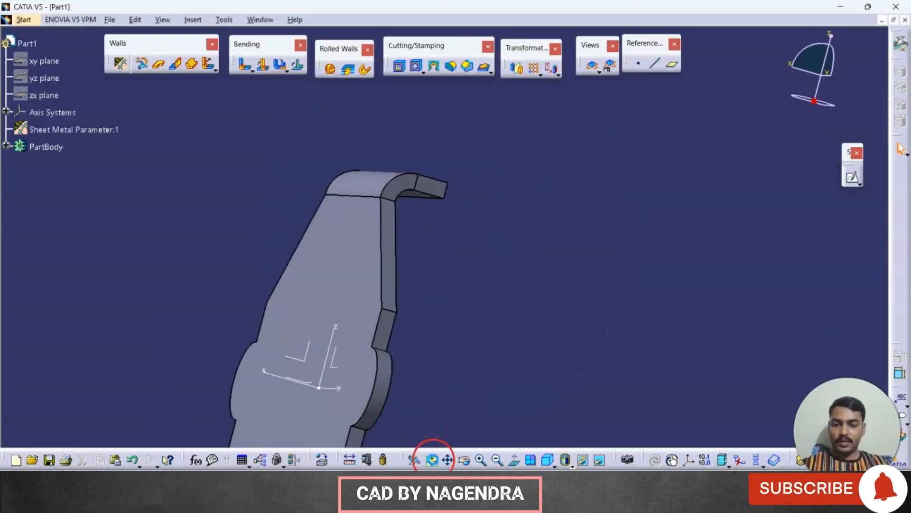
pyautogui.click(547, 460)
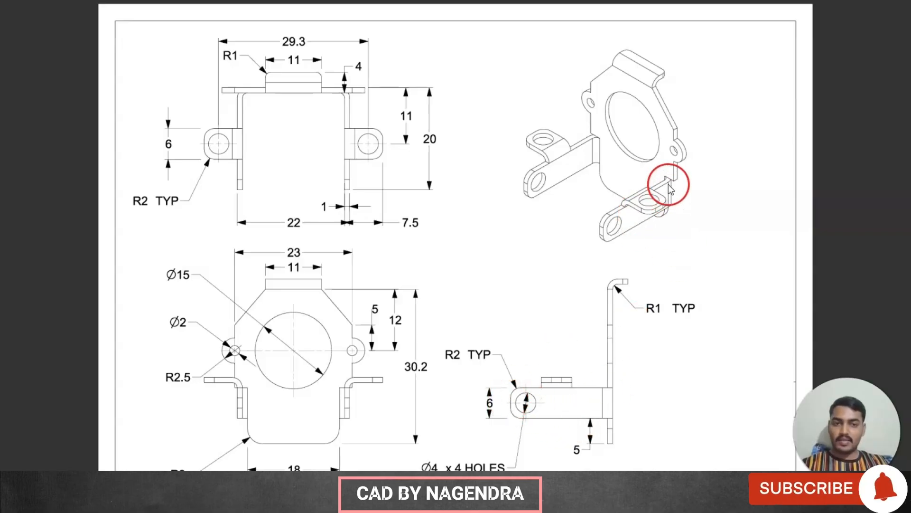
pyautogui.hotkey('alt', 'Tab')
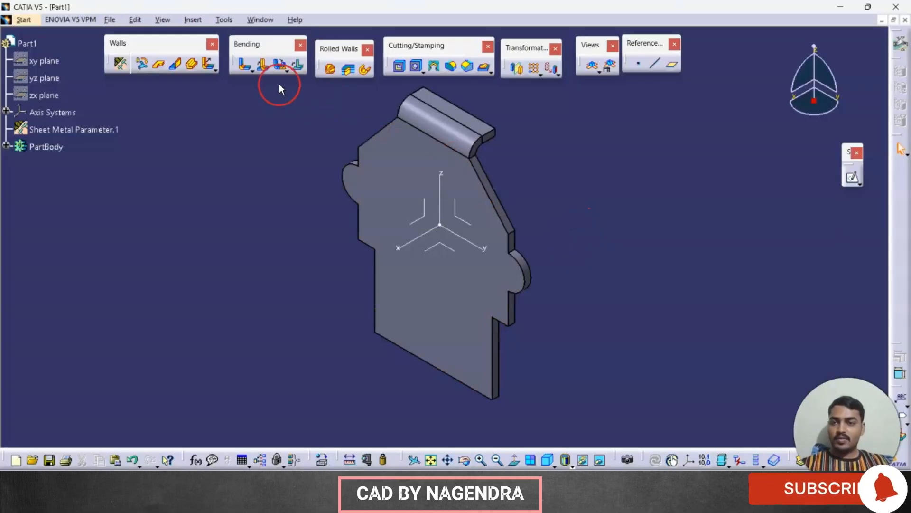
pyautogui.click(174, 69)
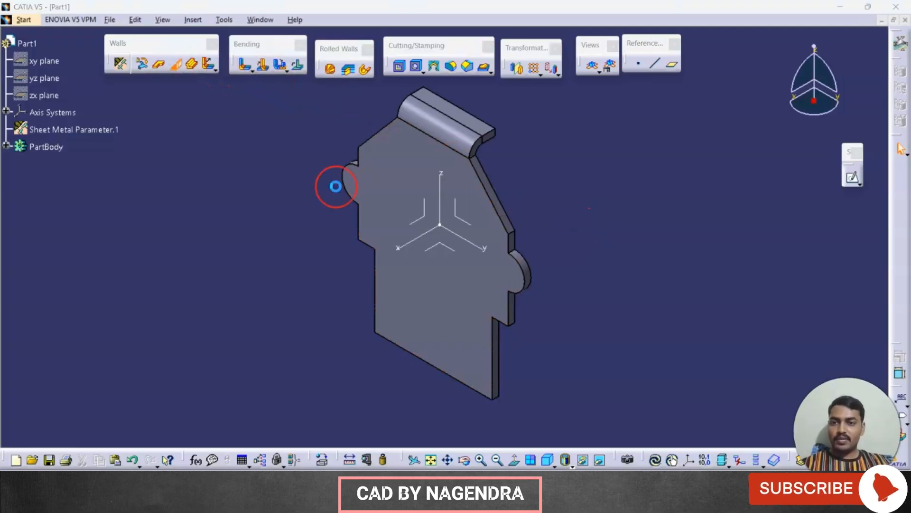
pyautogui.click(496, 361)
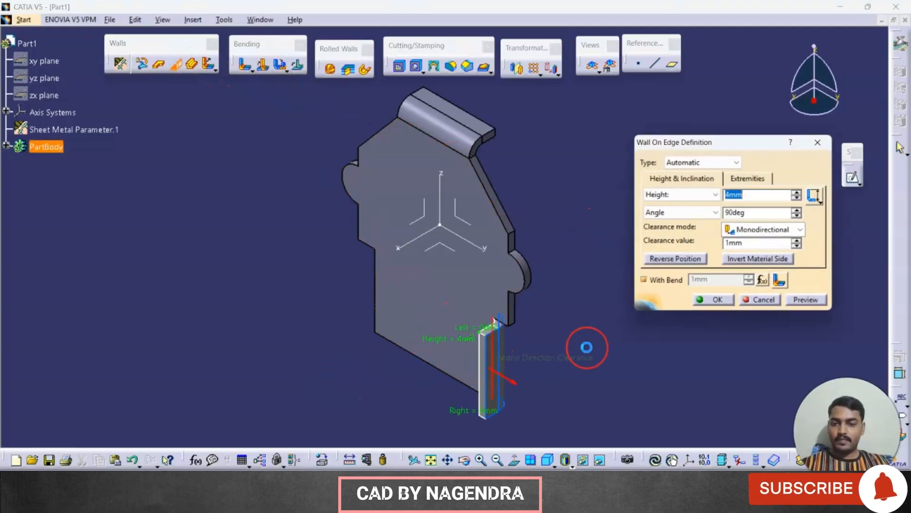
# - Look up the side arm's length in the reference drawing, set the wall's height to 20 mm, and preview it
pyautogui.hotkey('alt', 'Tab')
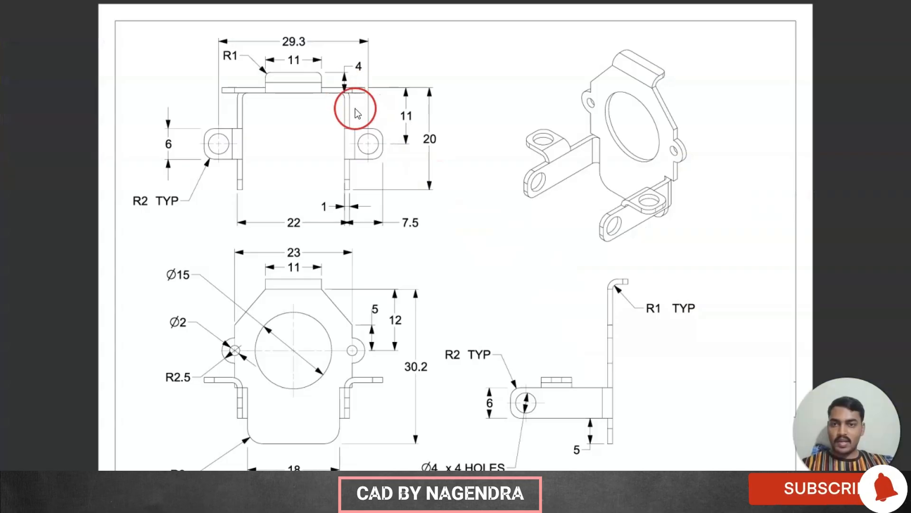
pyautogui.hotkey('alt', 'Tab')
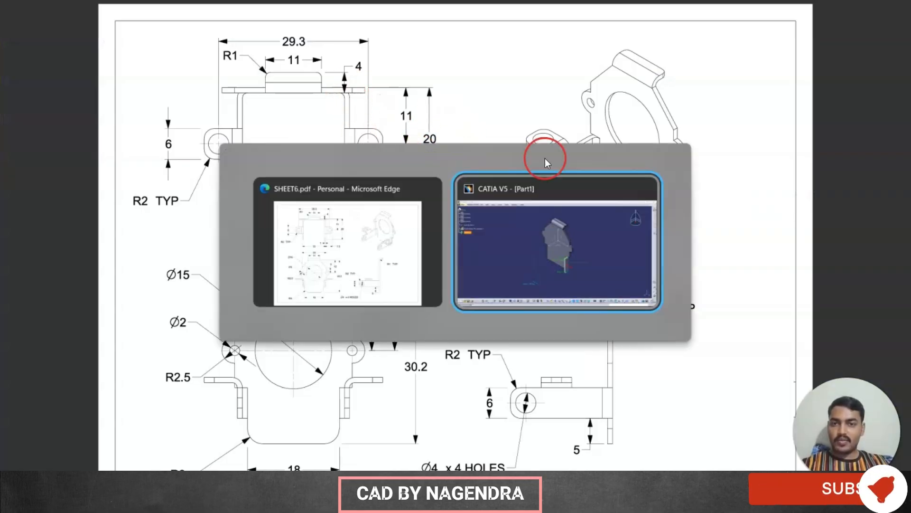
pyautogui.click(757, 198)
pyautogui.write('20')
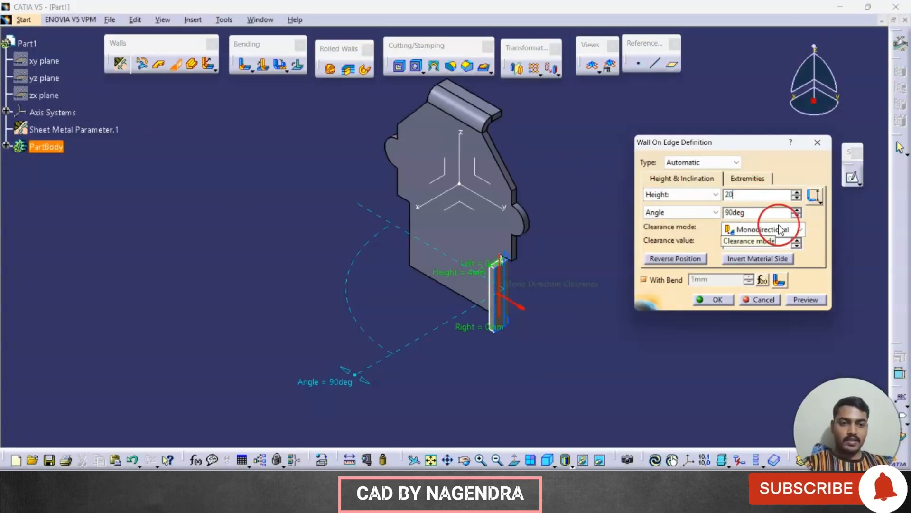
pyautogui.click(817, 300)
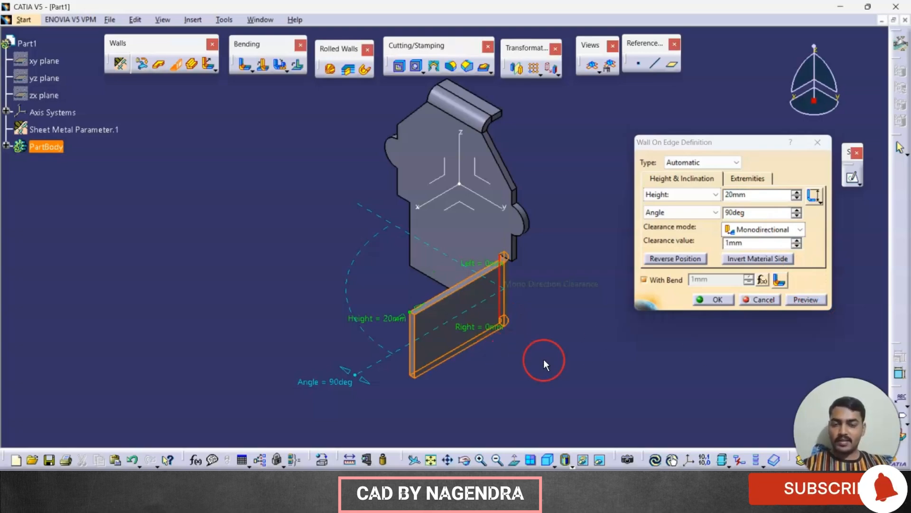
# - Look up the arm's distance from the tab's bottom edge, set the wall's right offset to -5 mm, and preview it
pyautogui.moveTo(543, 359); pyautogui.dragTo(500, 236, button='middle')
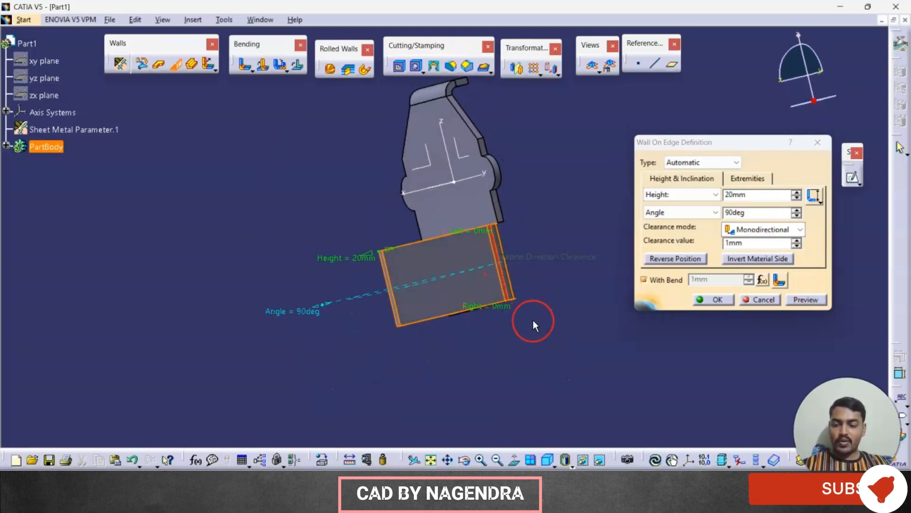
pyautogui.hotkey('alt', 'Tab')
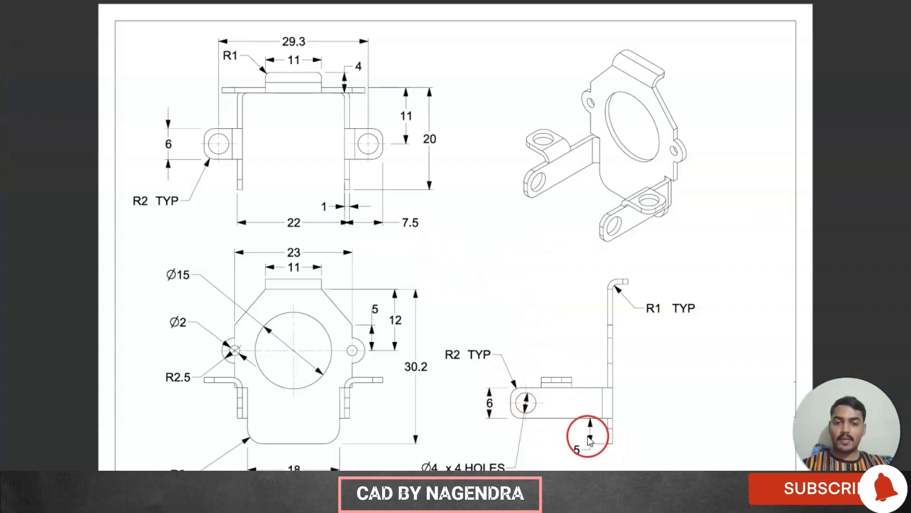
pyautogui.hotkey('alt', 'Tab')
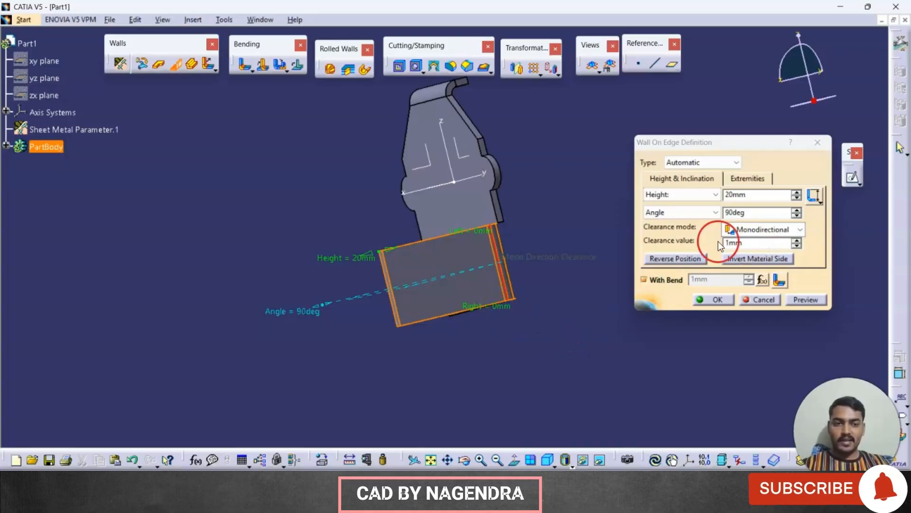
pyautogui.click(749, 180)
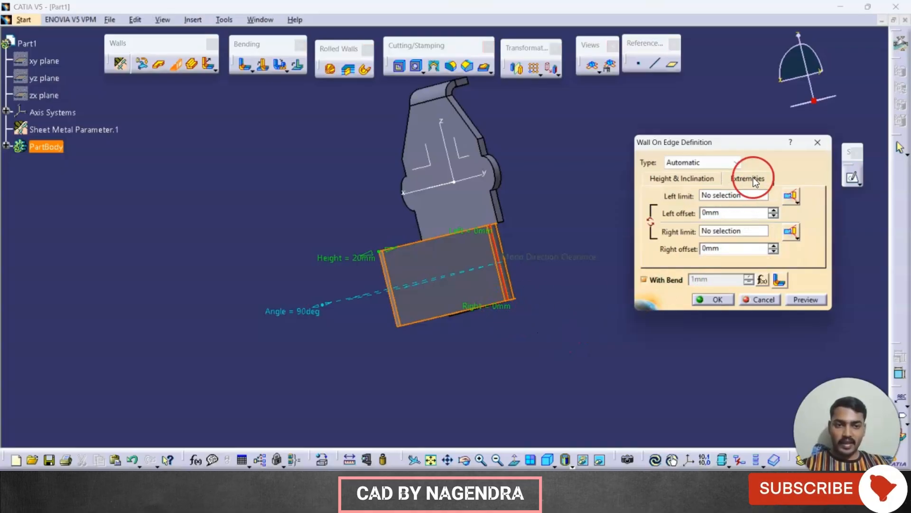
pyautogui.doubleClick(706, 248)
pyautogui.write('-5')
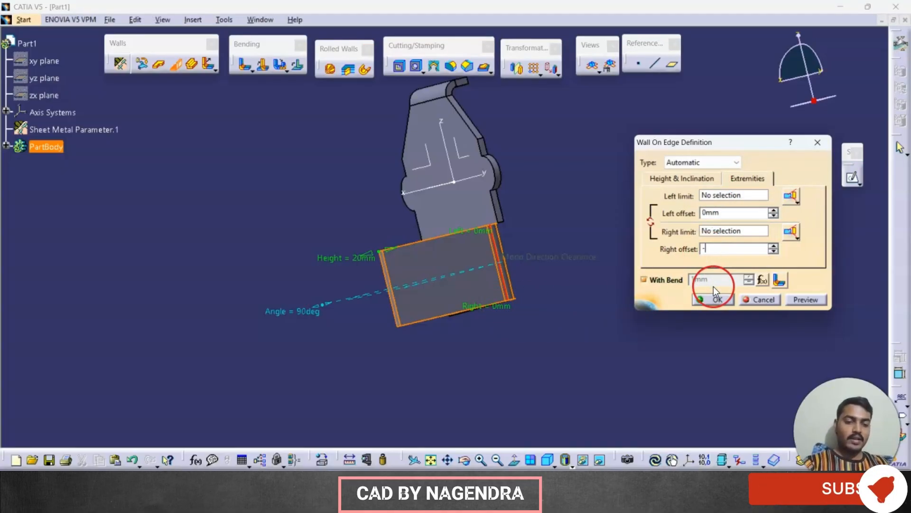
pyautogui.click(806, 302)
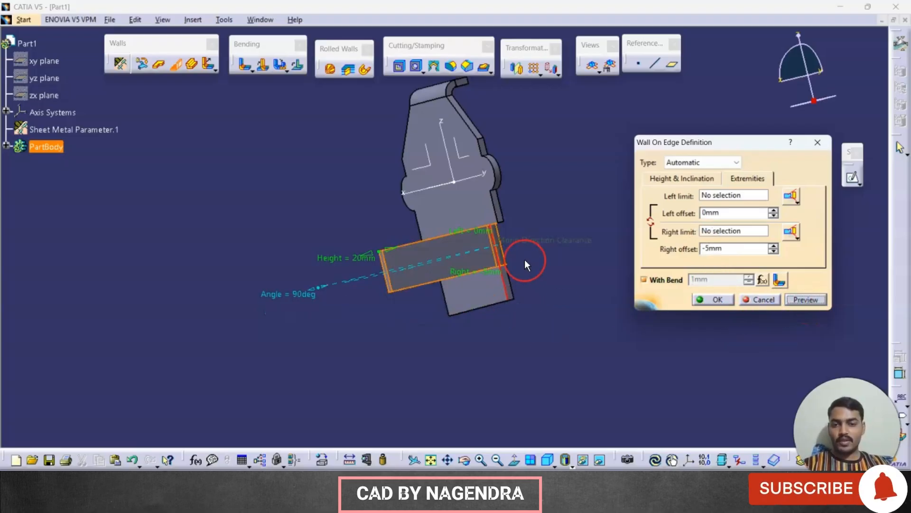
# - Add the lower tab's left-hand vertical edge to the wall selection for the opposite side arm and preview both arms
pyautogui.moveTo(525, 259); pyautogui.dragTo(536, 354, button='middle')
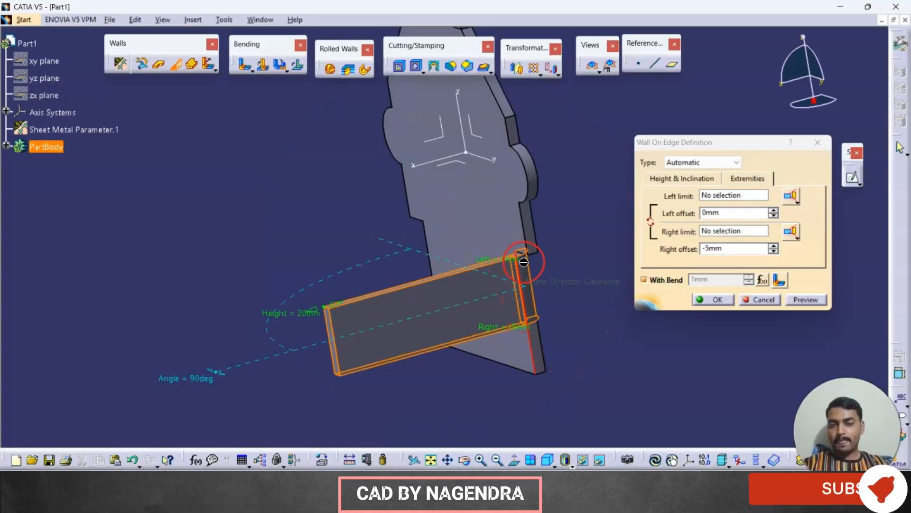
pyautogui.click(548, 460)
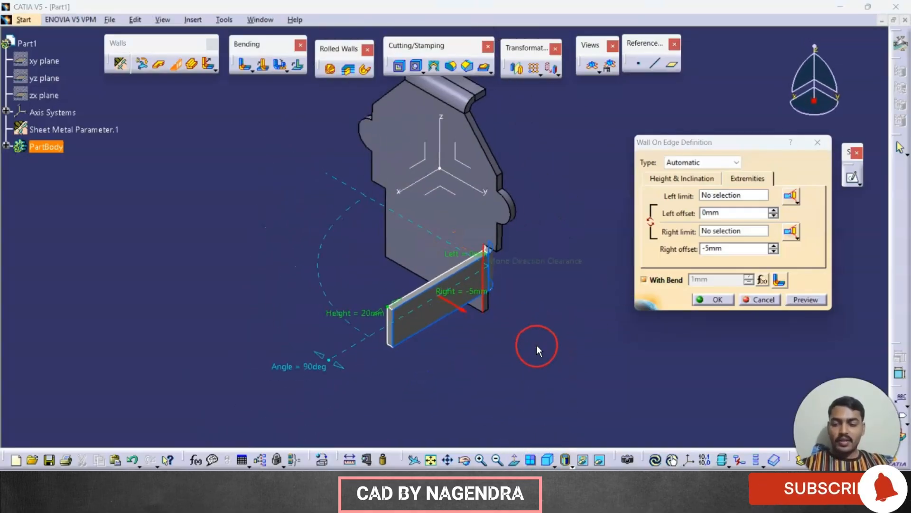
pyautogui.hotkey('alt', 'Tab')
pyautogui.hotkey('alt', 'Tab')
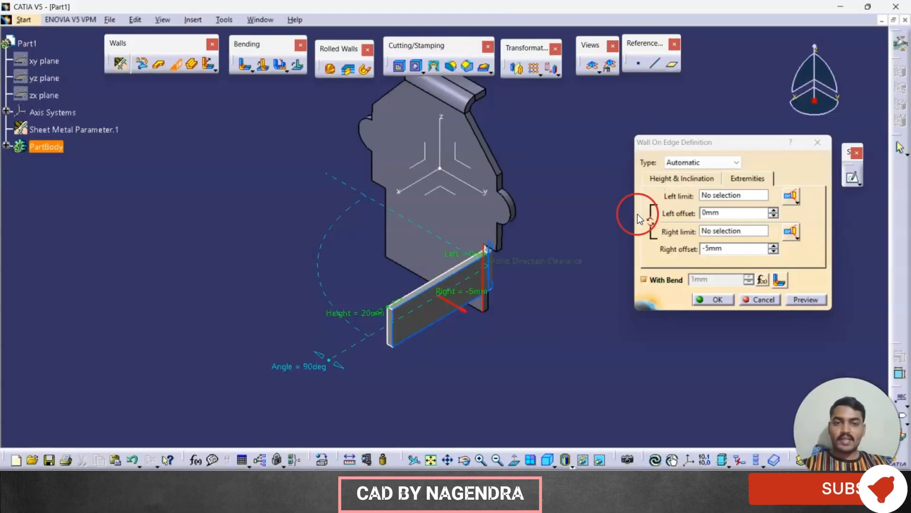
pyautogui.click(386, 232)
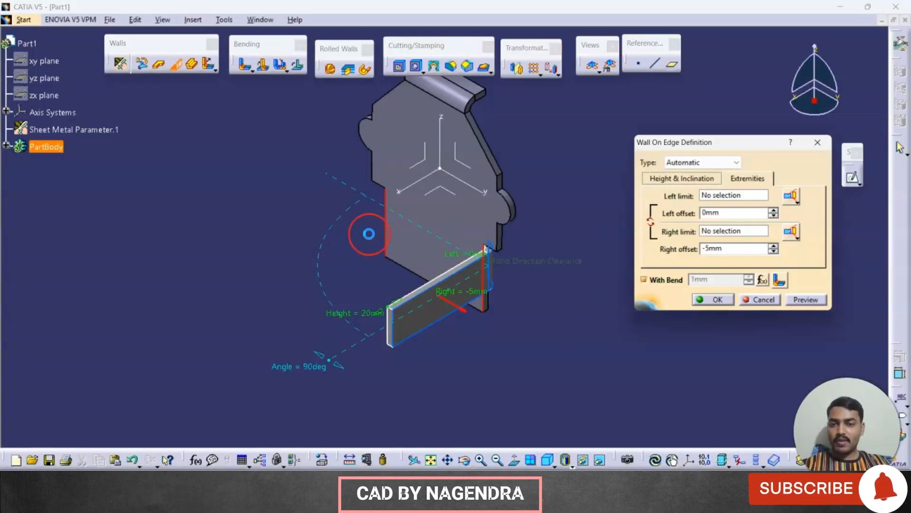
pyautogui.moveTo(366, 332); pyautogui.dragTo(617, 294, button='middle')
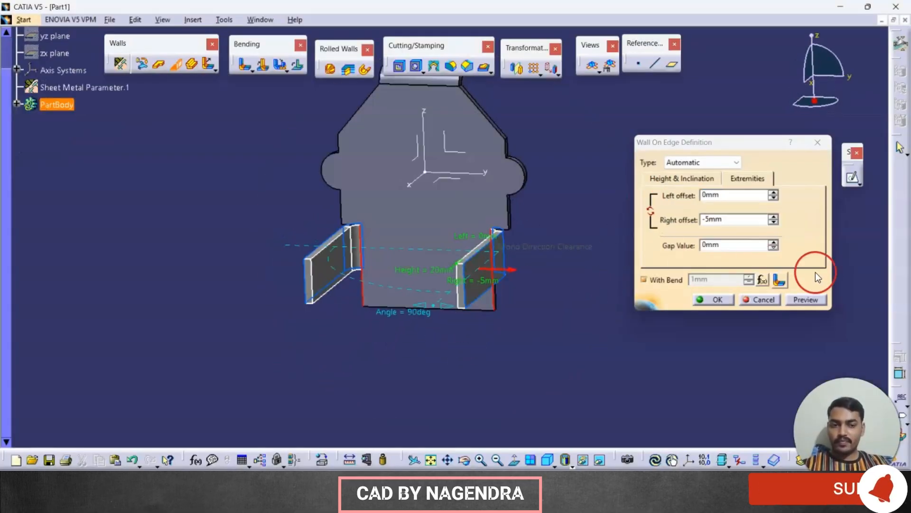
pyautogui.click(808, 300)
pyautogui.moveTo(457, 336); pyautogui.dragTo(392, 363, button='middle')
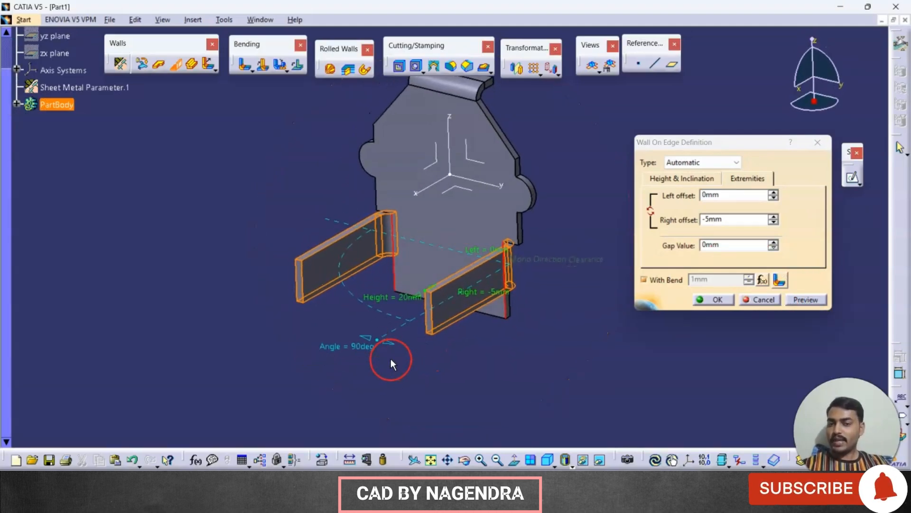
pyautogui.moveTo(497, 362); pyautogui.dragTo(501, 232, button='middle')
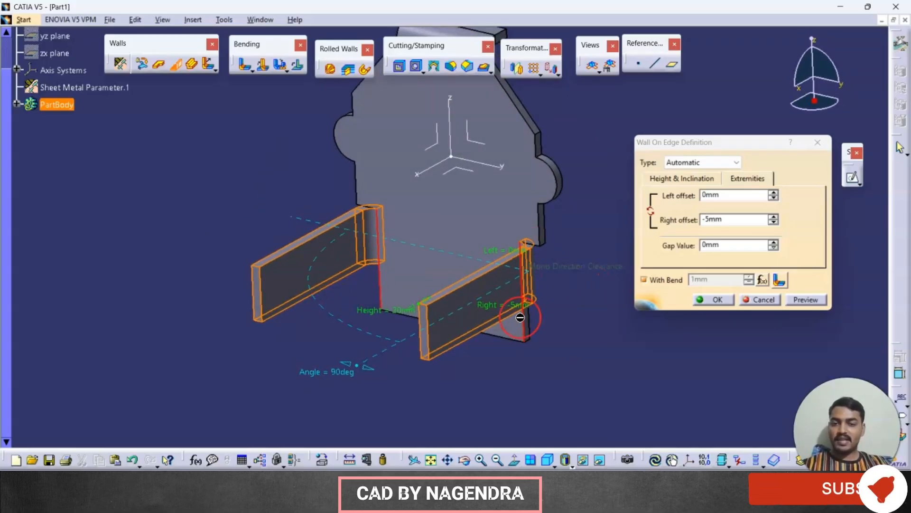
pyautogui.moveTo(505, 312); pyautogui.dragTo(512, 357, button='middle')
# - Check the arm bends in the reference drawing, try No Clearance on the side arms, and restore the Monodirectional clearance mode
pyautogui.hotkey('alt', 'Tab')
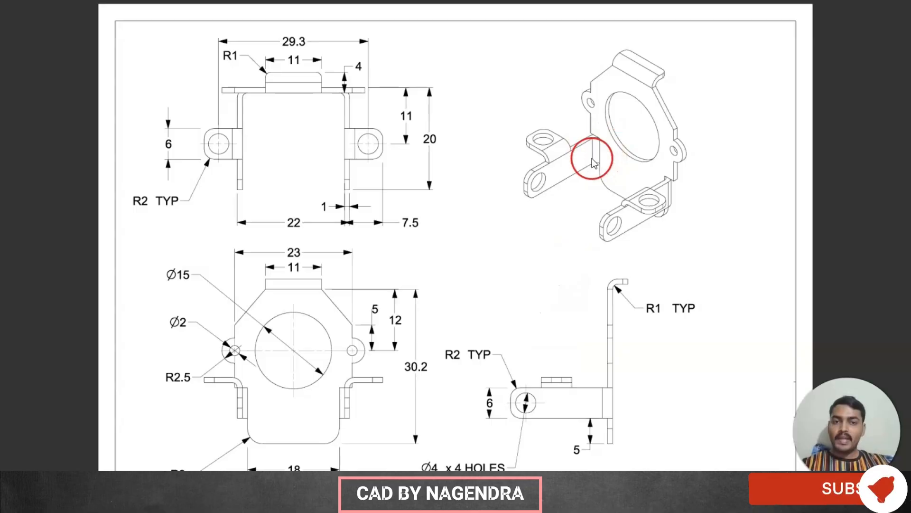
pyautogui.hotkey('alt', 'Tab')
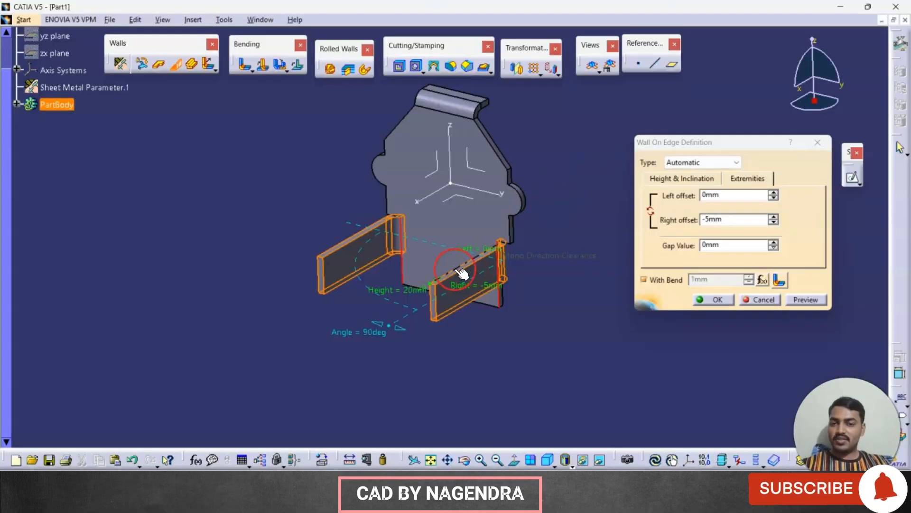
pyautogui.moveTo(461, 269)
pyautogui.mouseDown(button='middle')
pyautogui.moveTo(533, 274)
pyautogui.moveTo(436, 280)
pyautogui.moveTo(469, 172)
pyautogui.mouseUp(button='middle')
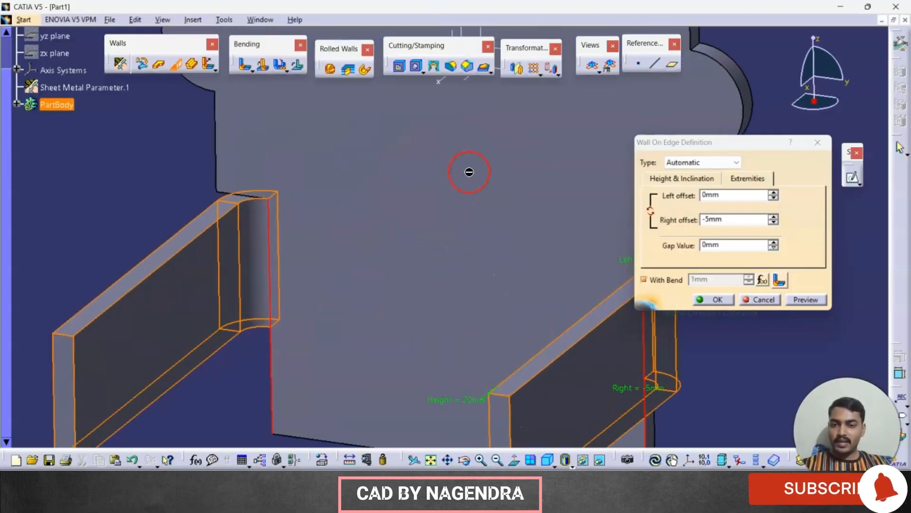
pyautogui.moveTo(279, 241); pyautogui.dragTo(341, 222, button='middle')
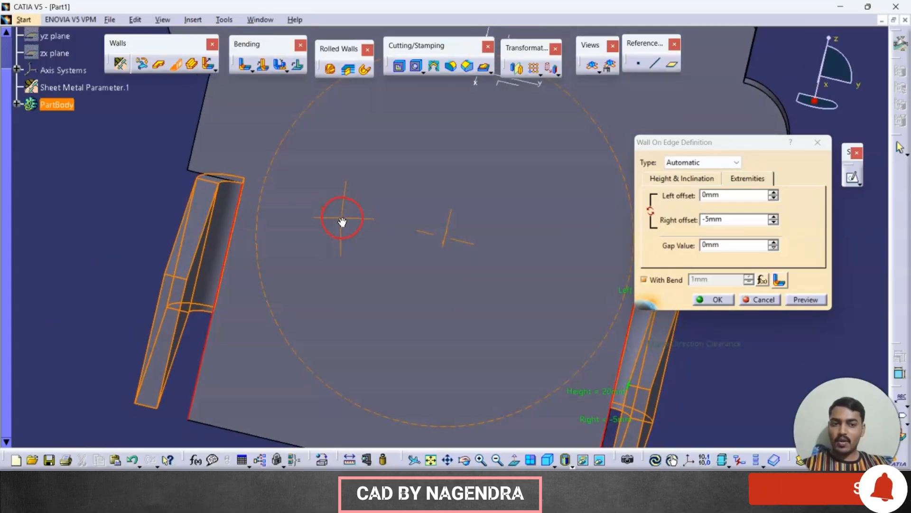
pyautogui.click(699, 177)
pyautogui.click(769, 230)
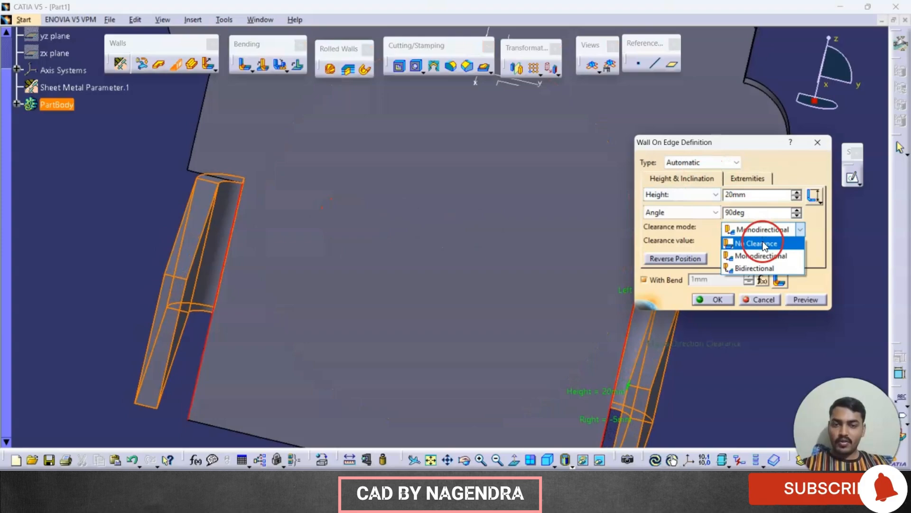
pyautogui.click(762, 243)
pyautogui.moveTo(276, 221); pyautogui.dragTo(356, 260, button='middle')
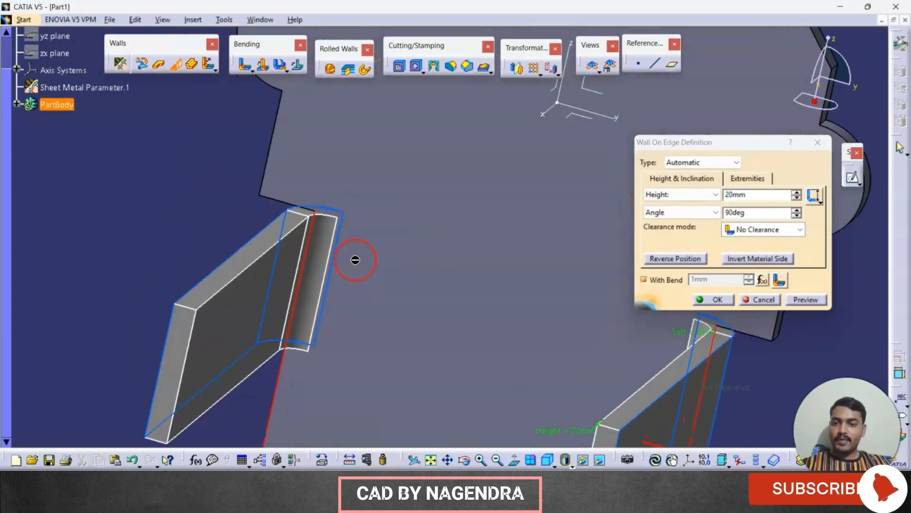
pyautogui.click(749, 243)
pyautogui.click(761, 252)
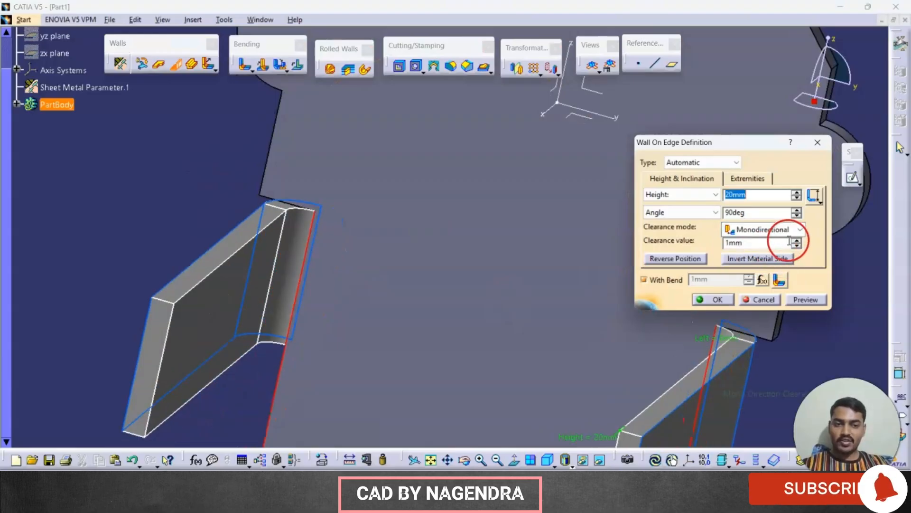
# - Create both side arms with the Monodirectional clearance of 1 mm and check their small upper tabs in the reference drawing
pyautogui.keyDown('ctrl'); pyautogui.moveTo(367, 250); pyautogui.dragTo(373, 308, button='middle'); pyautogui.keyUp('ctrl')
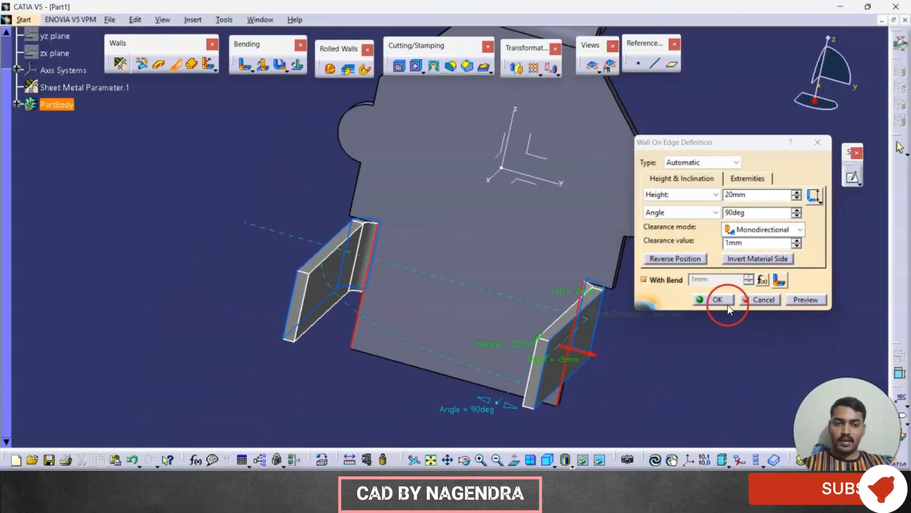
pyautogui.click(712, 300)
pyautogui.moveTo(366, 264); pyautogui.dragTo(465, 314, button='middle')
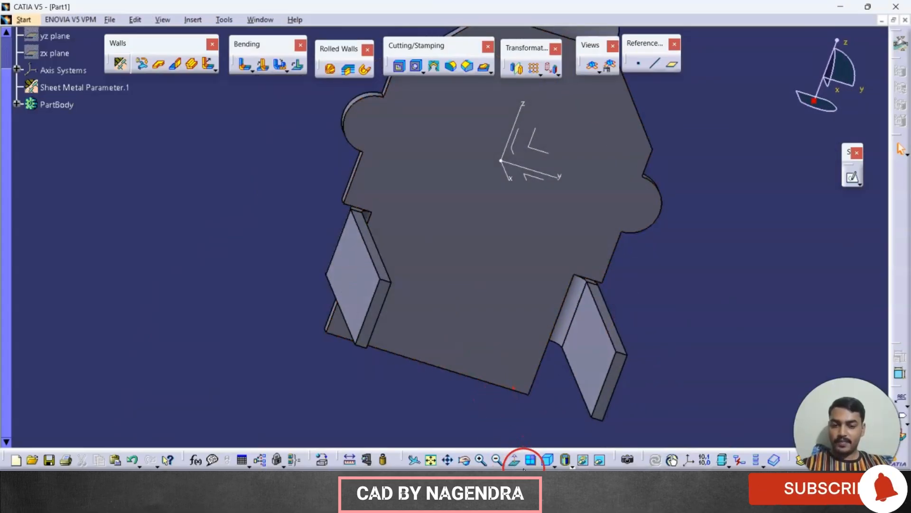
pyautogui.click(547, 461)
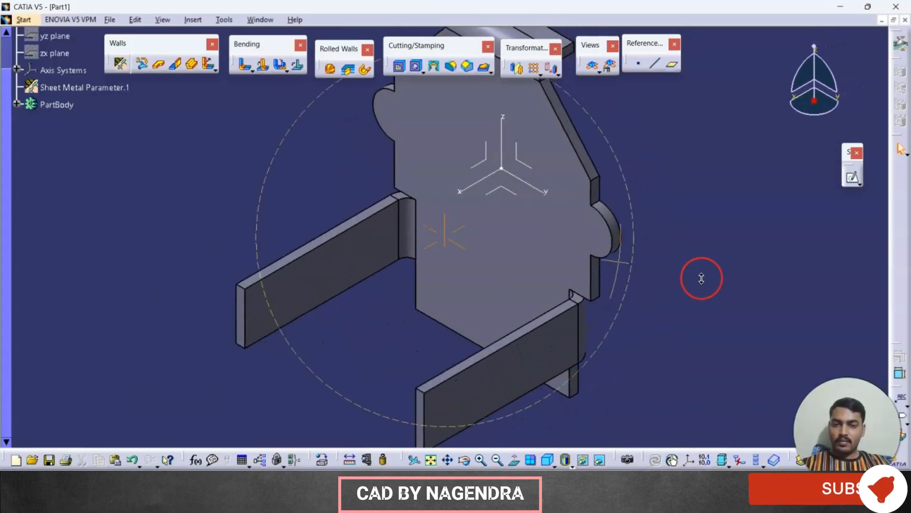
pyautogui.hotkey('alt', 'Tab')
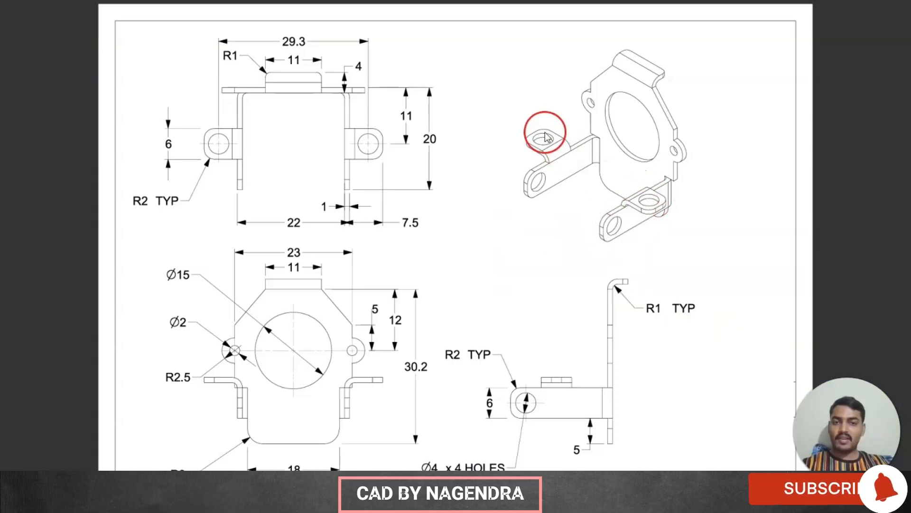
pyautogui.hotkey('alt', 'Tab')
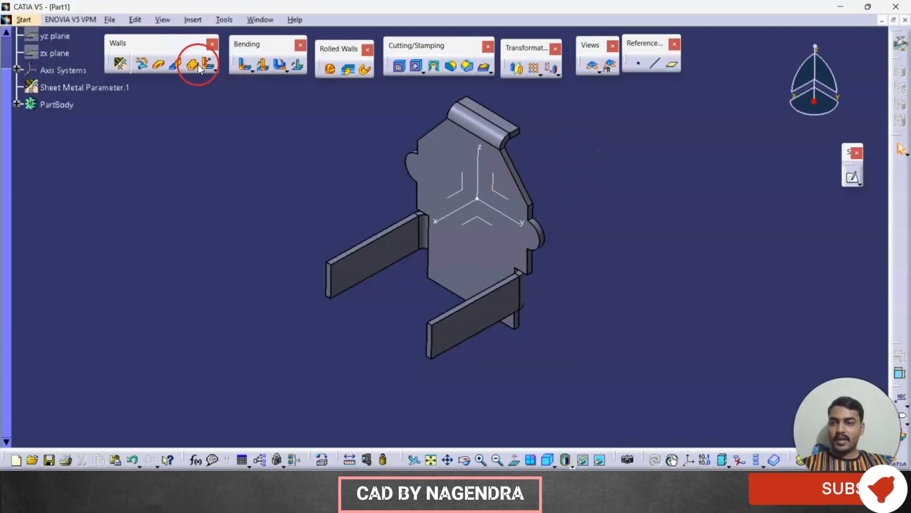
pyautogui.click(178, 65)
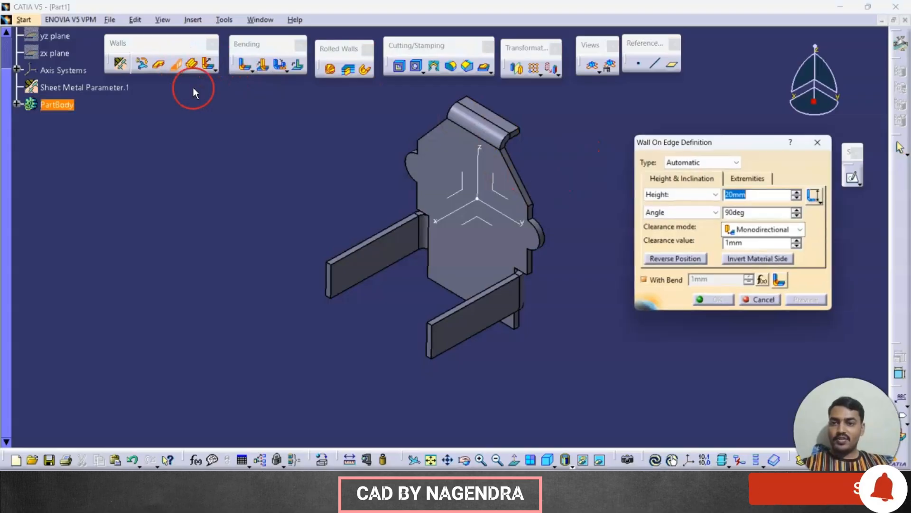
pyautogui.click(483, 306)
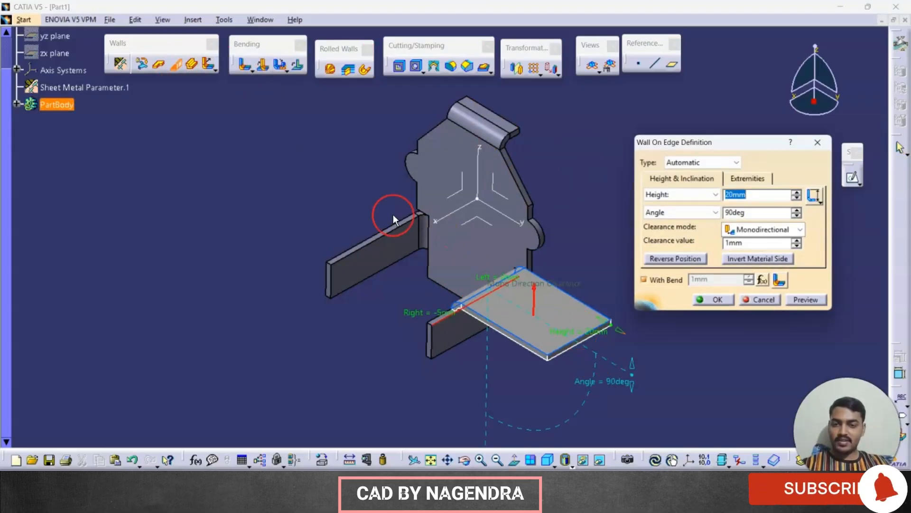
pyautogui.click(386, 233)
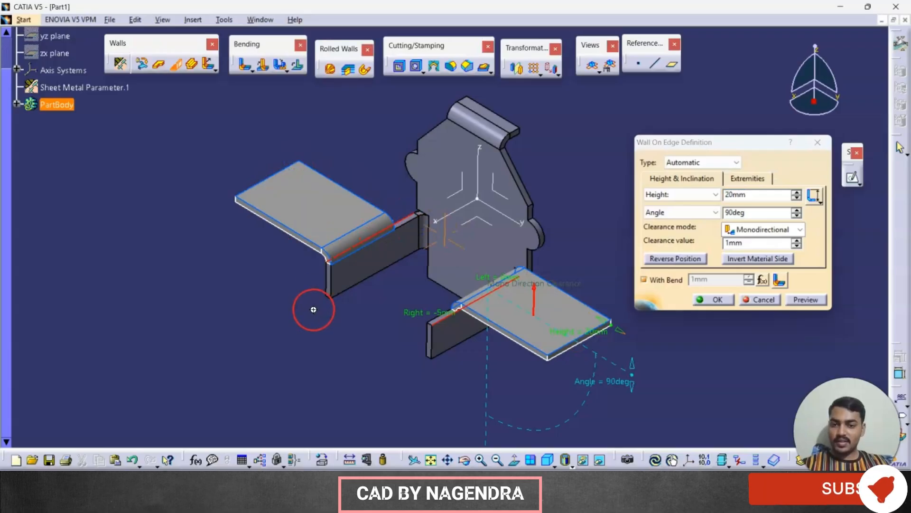
pyautogui.moveTo(311, 309); pyautogui.dragTo(514, 313, button='middle')
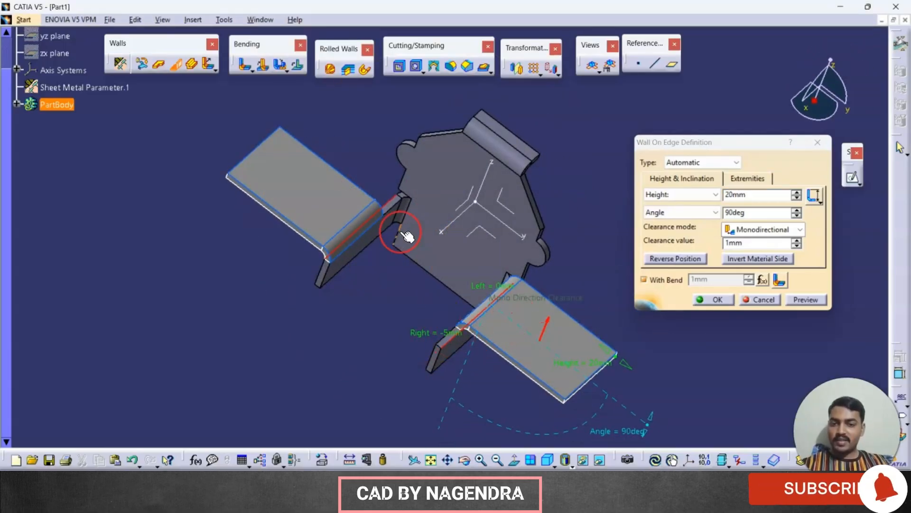
pyautogui.click(755, 300)
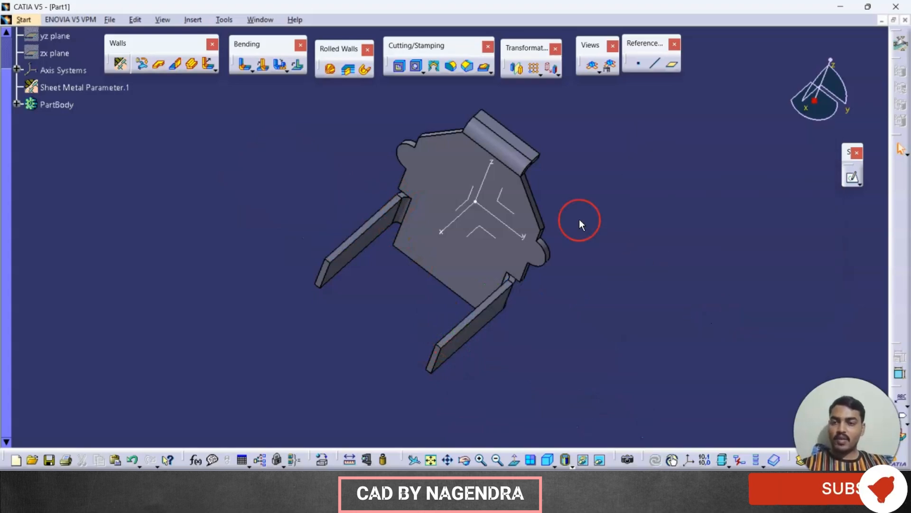
# - Start a Wall On Edge on the right-hand arm's upper outer edge and check the tab's dimensions in the reference drawing
pyautogui.click(183, 67)
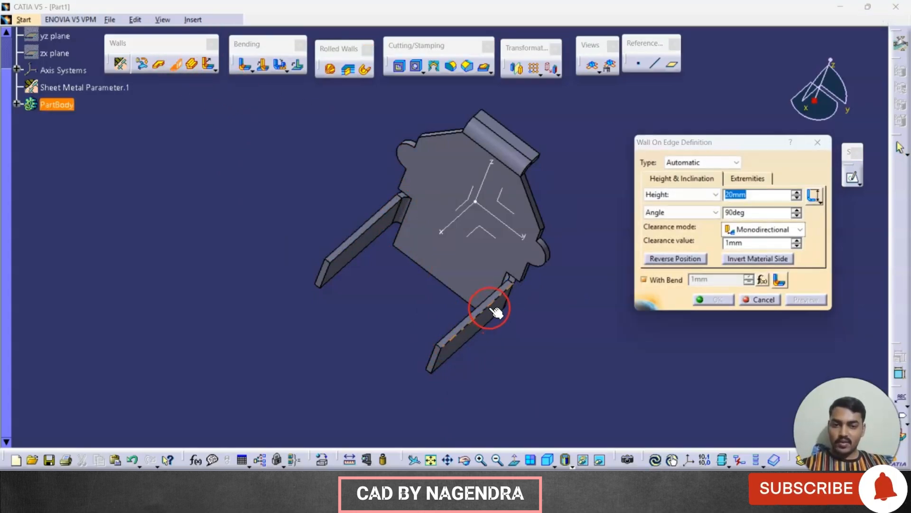
pyautogui.click(488, 308)
pyautogui.moveTo(497, 353); pyautogui.dragTo(691, 263, button='middle')
pyautogui.scroll(-1, 489, 187)
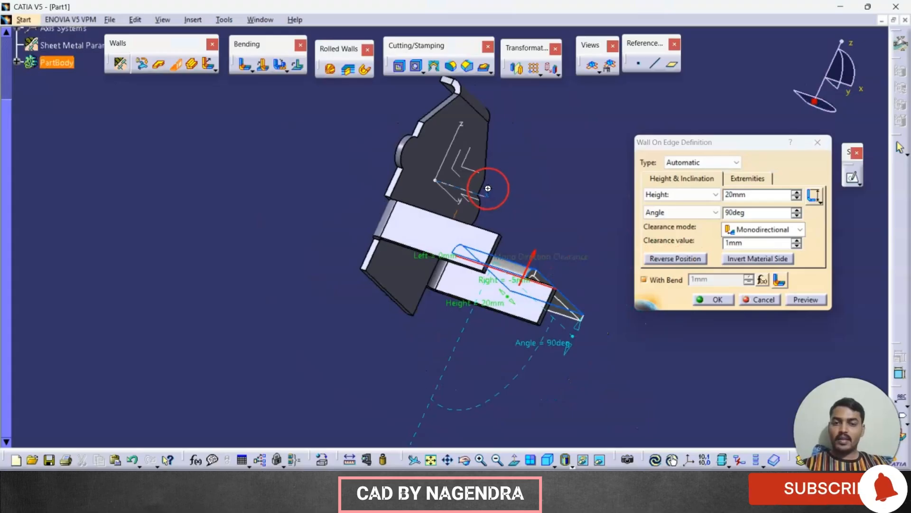
pyautogui.moveTo(489, 187)
pyautogui.mouseDown(button='middle')
pyautogui.moveTo(388, 315)
pyautogui.moveTo(452, 256)
pyautogui.moveTo(353, 302)
pyautogui.mouseUp(button='middle')
pyautogui.hotkey('alt', 'Tab')
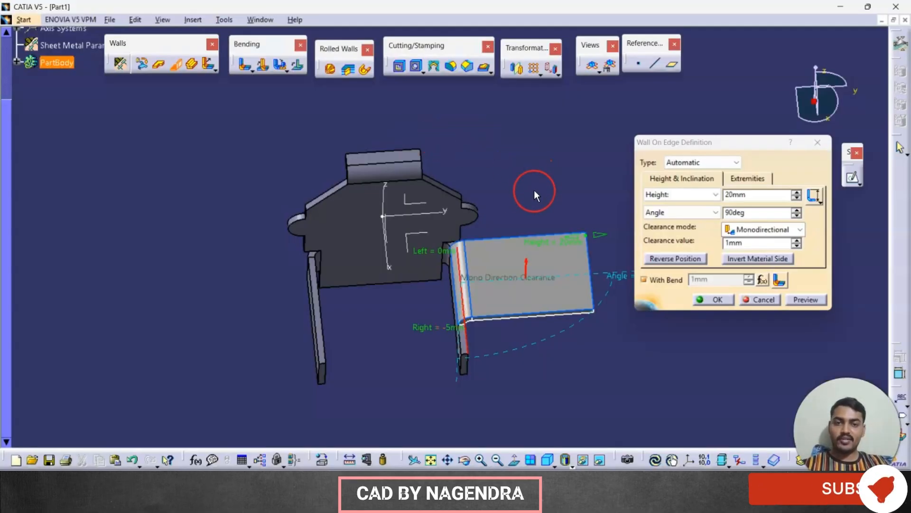
pyautogui.moveTo(468, 257); pyautogui.dragTo(463, 227, button='middle')
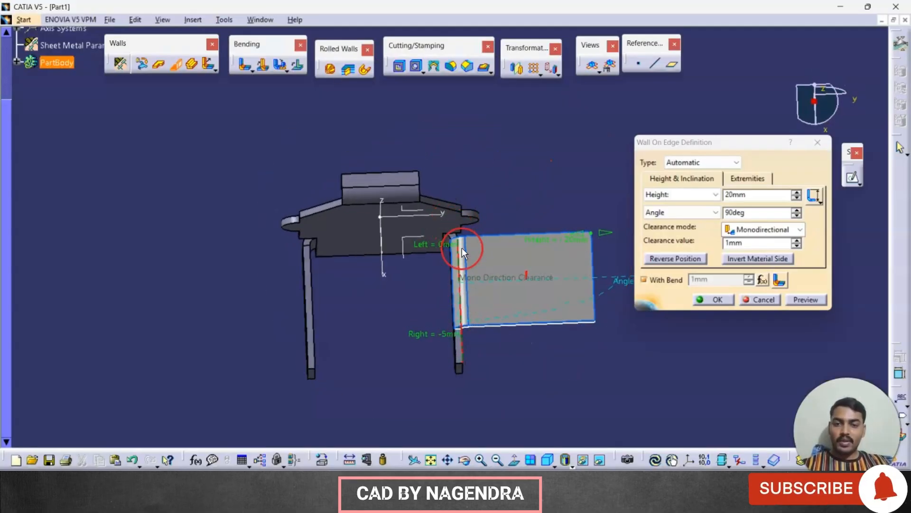
pyautogui.moveTo(469, 286); pyautogui.dragTo(441, 256, button='middle')
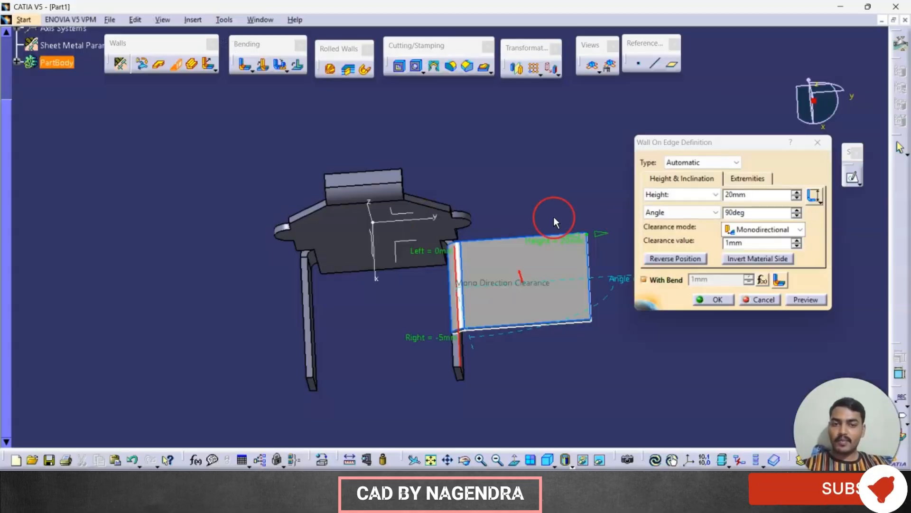
# - Set the arm tab's wall height to 7.5 mm, preview it, and inspect its bend and extent along the arm
pyautogui.doubleClick(750, 195)
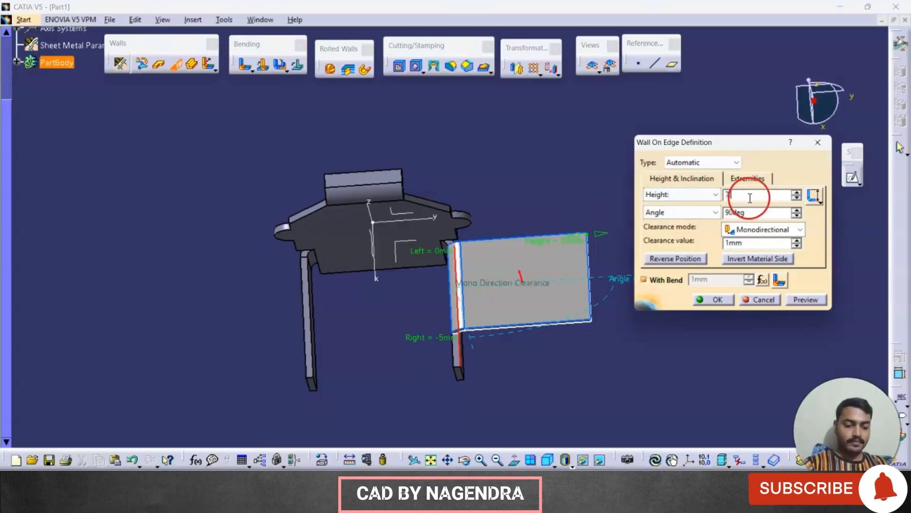
pyautogui.write('7.5')
pyautogui.click(806, 300)
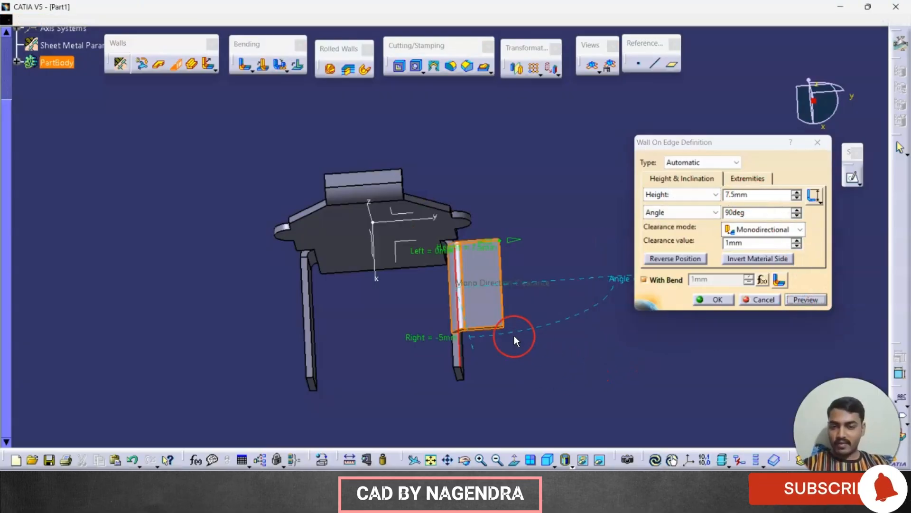
pyautogui.moveTo(515, 335); pyautogui.dragTo(469, 290, button='middle')
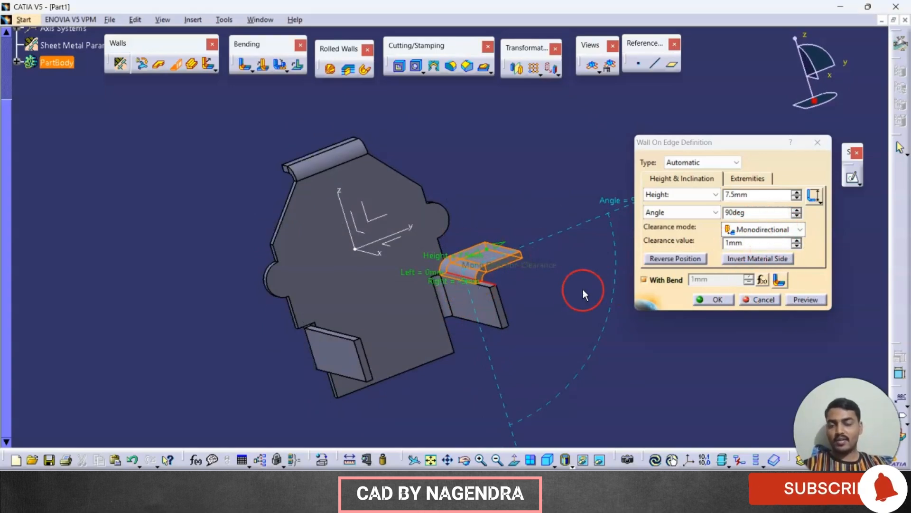
pyautogui.moveTo(582, 291); pyautogui.dragTo(493, 232, button='middle')
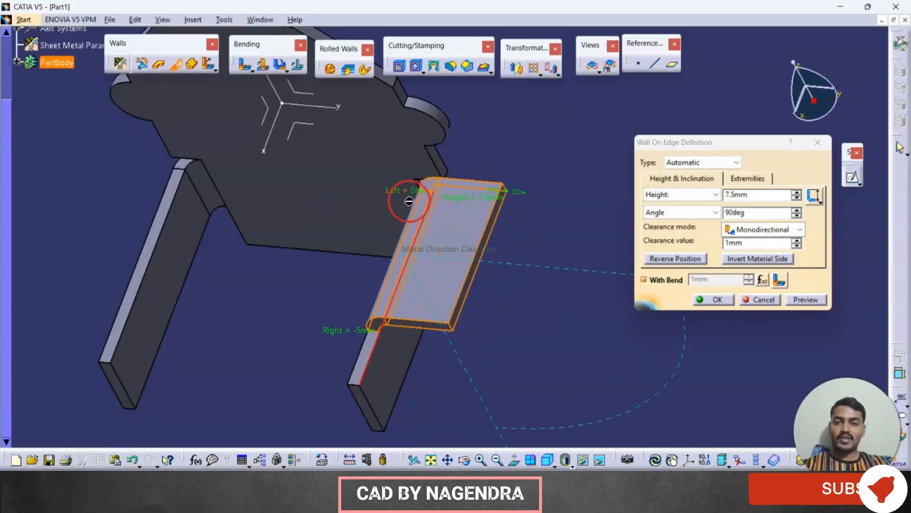
pyautogui.moveTo(407, 198); pyautogui.dragTo(478, 140, button='middle')
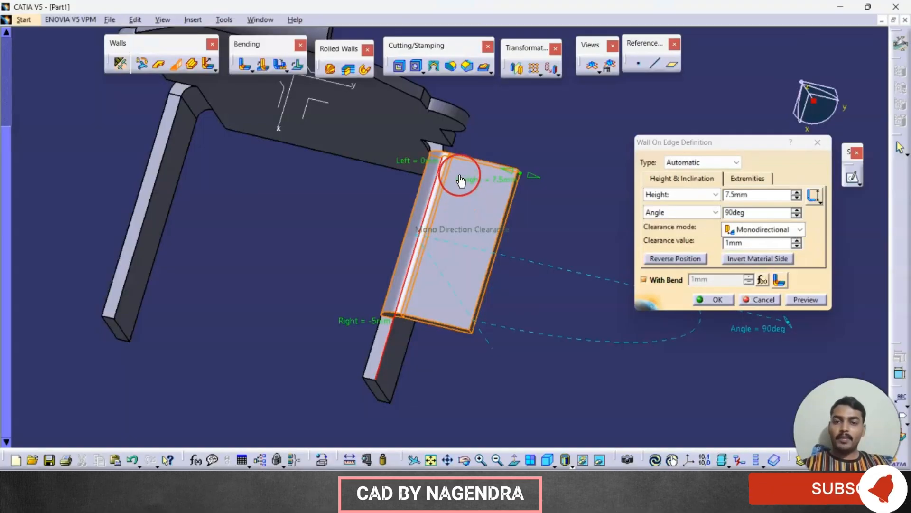
pyautogui.moveTo(460, 179)
pyautogui.mouseDown(button='middle')
pyautogui.moveTo(483, 154)
pyautogui.moveTo(469, 215)
pyautogui.moveTo(468, 187)
pyautogui.moveTo(439, 139)
pyautogui.mouseUp(button='middle')
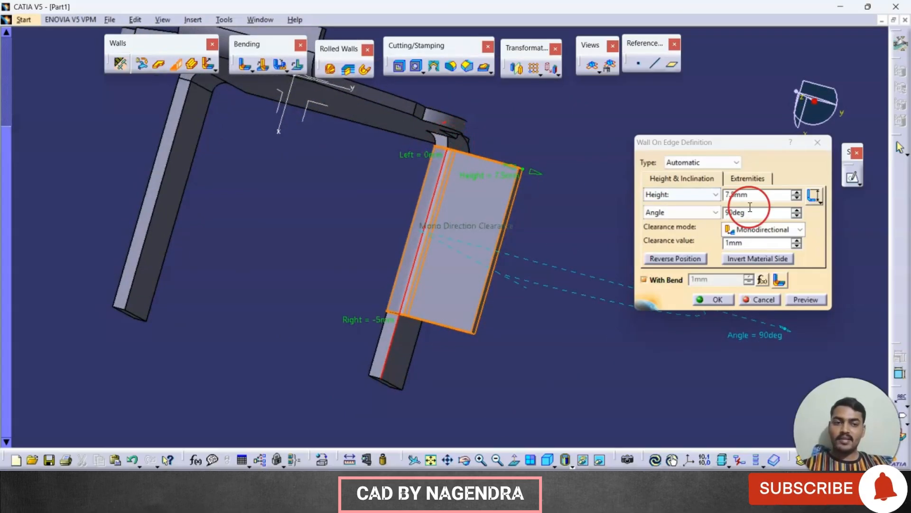
# - Set the arm tab's left and right offsets to -6 mm each and preview the shortened wall
pyautogui.click(749, 179)
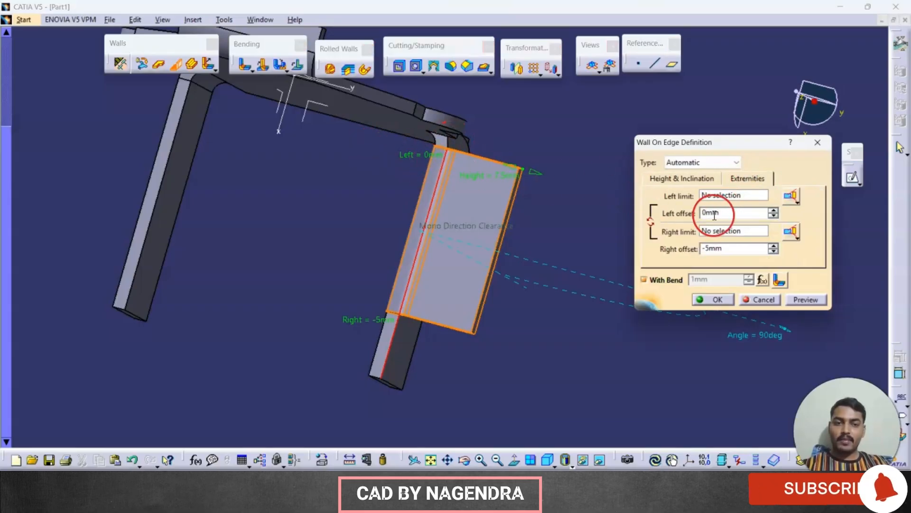
pyautogui.write('-6')
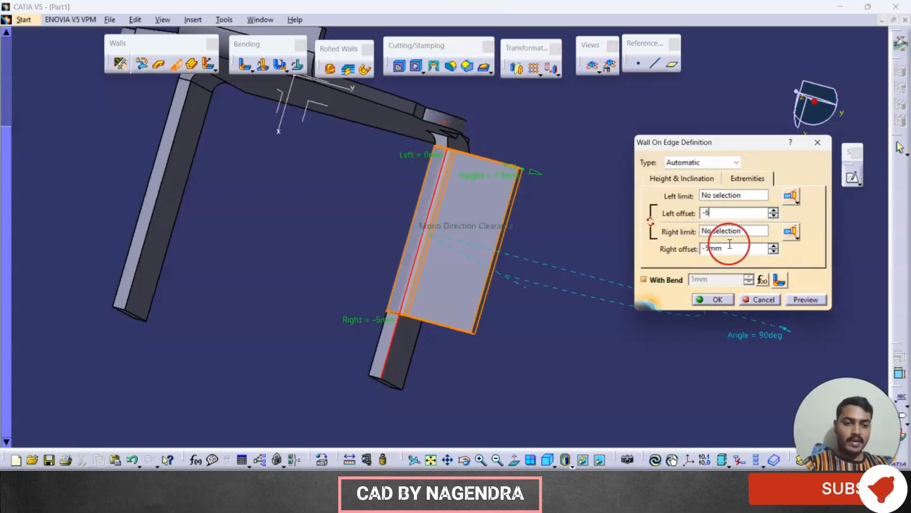
pyautogui.click(807, 300)
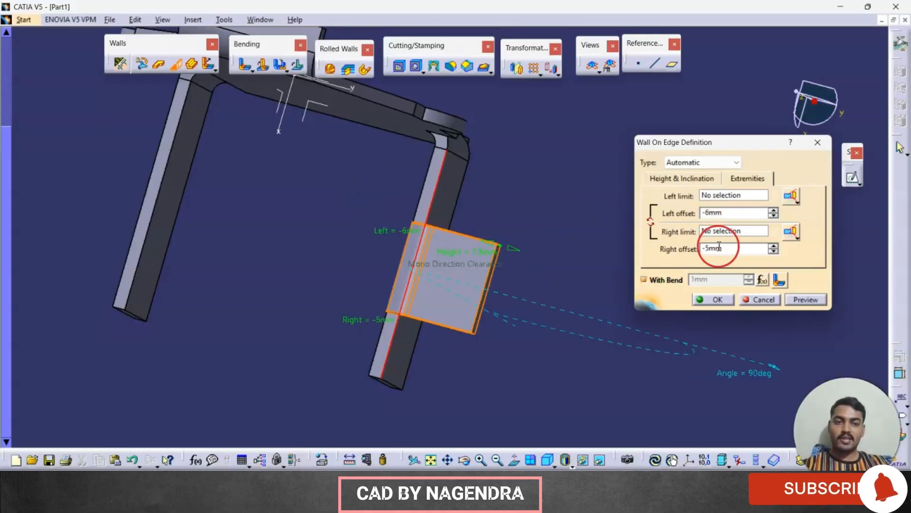
pyautogui.doubleClick(724, 248)
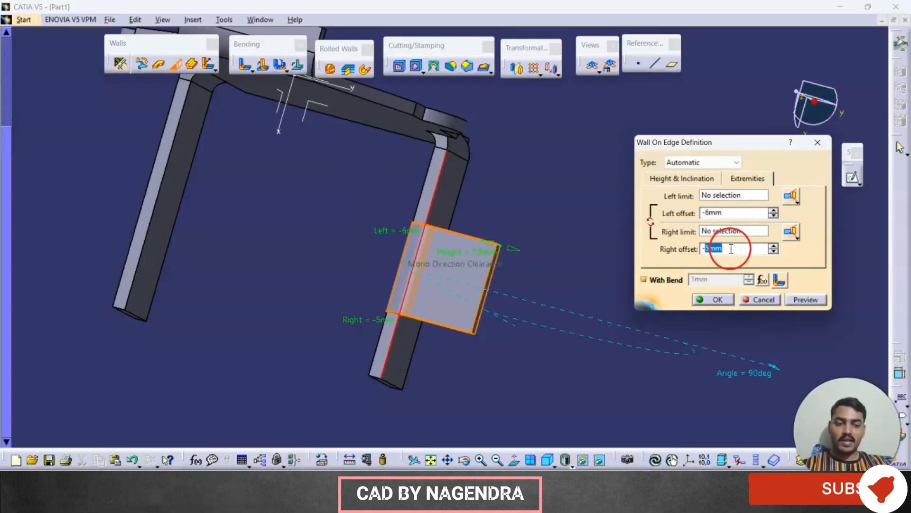
pyautogui.write('--6')
pyautogui.click(803, 300)
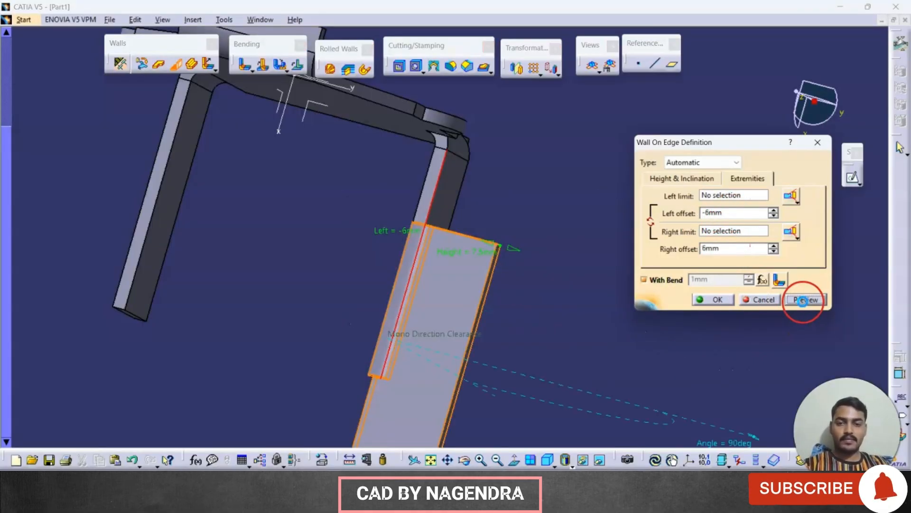
pyautogui.click(726, 250)
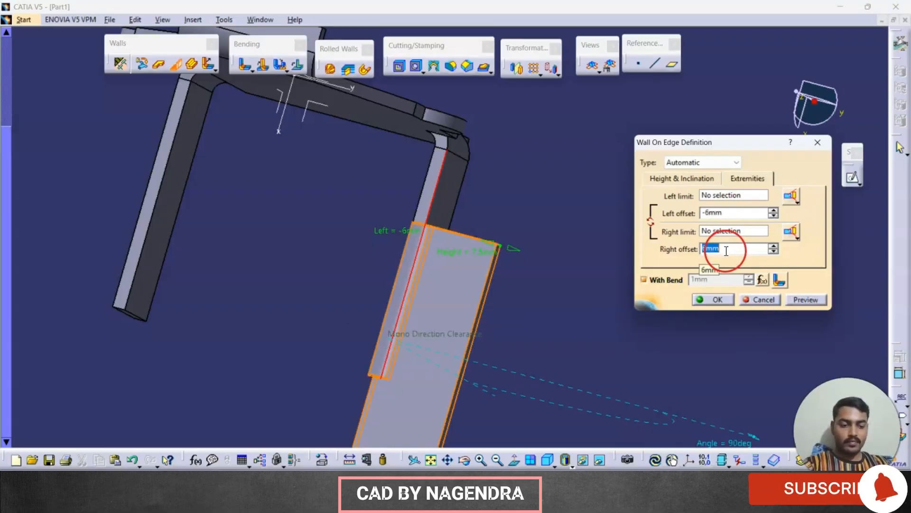
pyautogui.write('-6')
pyautogui.click(806, 300)
# - Add the opposite arm's upper outer edge to the wall definition and create the bent tabs on both arms
pyautogui.moveTo(535, 320); pyautogui.dragTo(401, 312, button='middle')
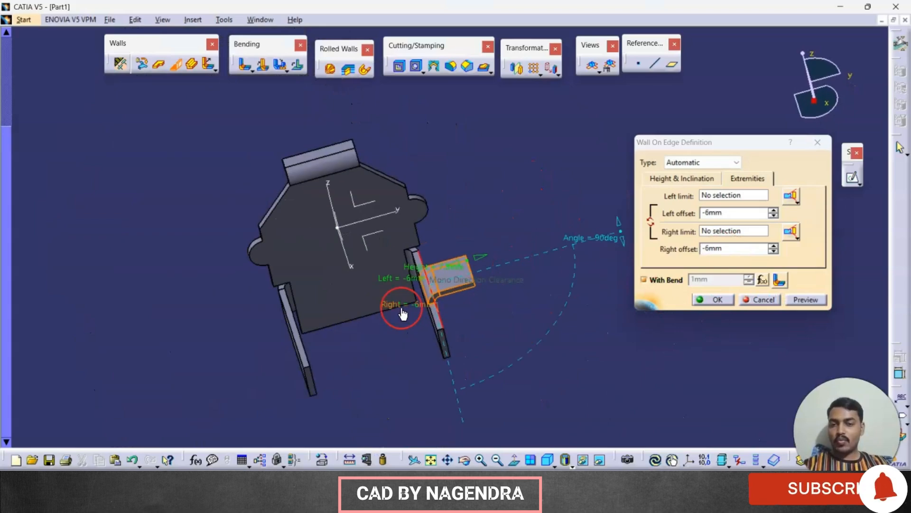
pyautogui.click(299, 332)
pyautogui.moveTo(488, 332); pyautogui.dragTo(331, 336, button='middle')
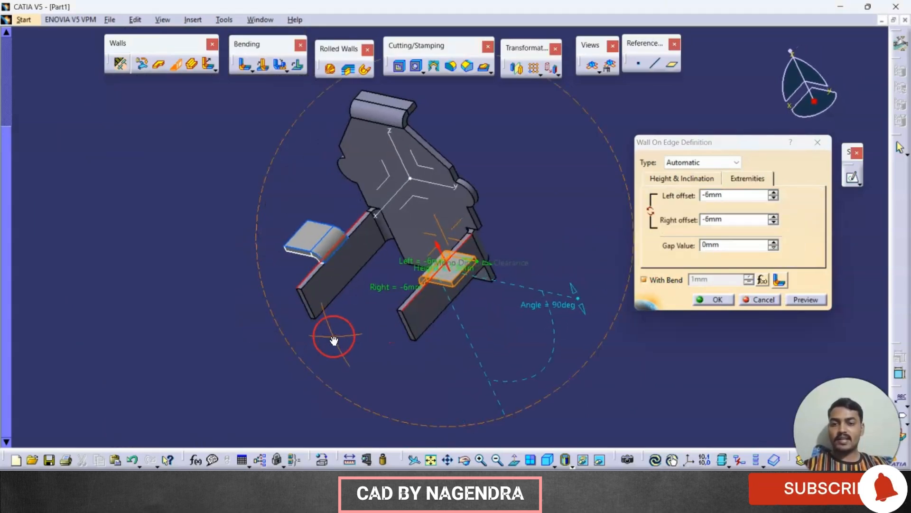
pyautogui.click(717, 300)
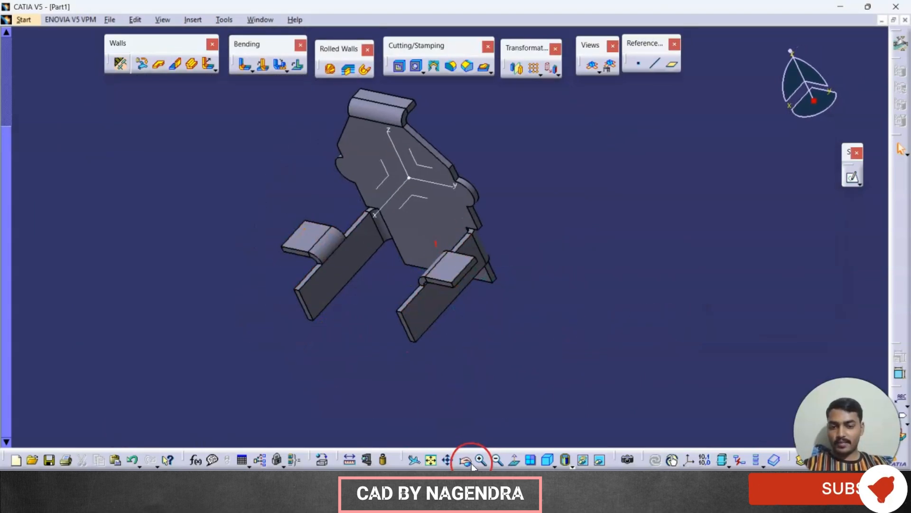
pyautogui.click(431, 460)
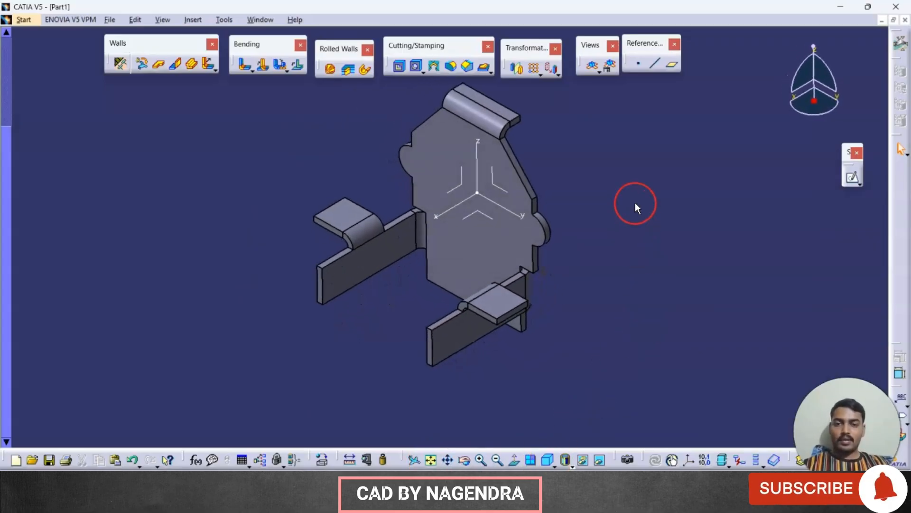
# - Check the flange corners in the reference drawing and round the top flange's two outer corners with a 1 mm radius
pyautogui.hotkey('alt', 'Tab')
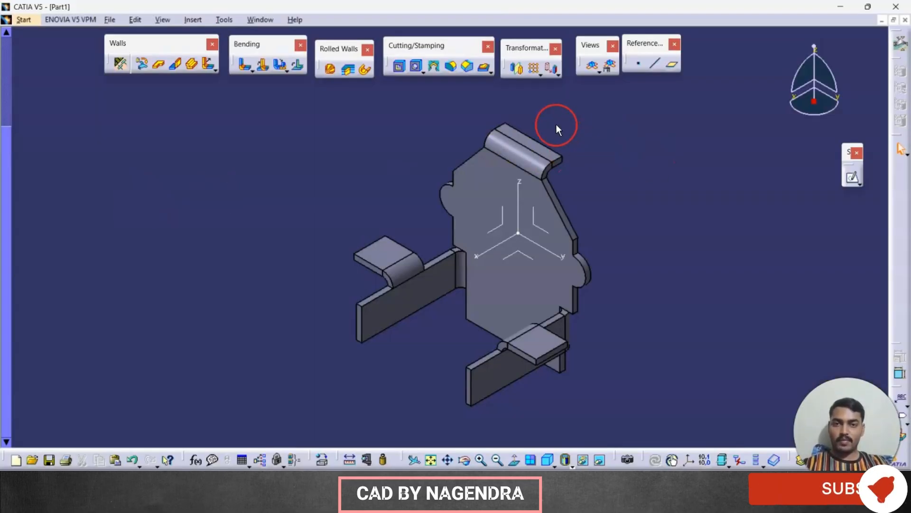
pyautogui.click(448, 70)
pyautogui.moveTo(529, 138); pyautogui.dragTo(458, 161, button='middle')
pyautogui.click(517, 209)
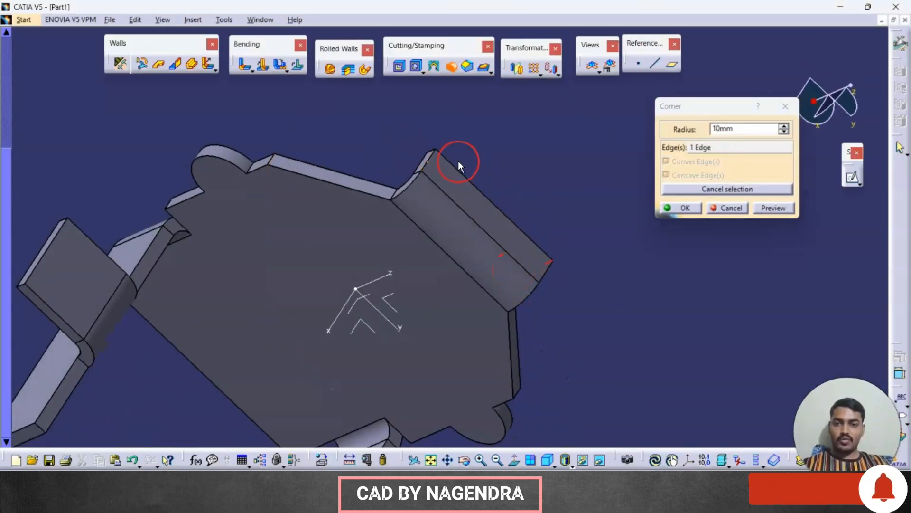
pyautogui.click(432, 153)
pyautogui.write('1')
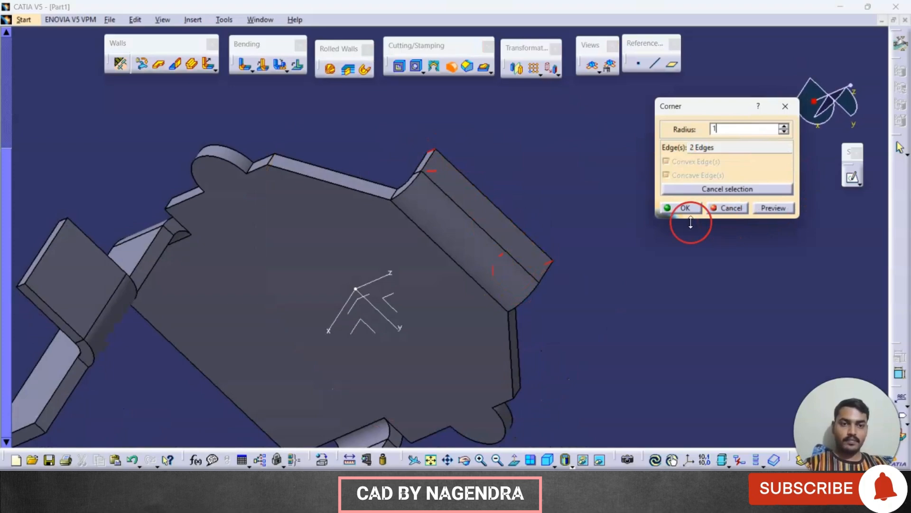
pyautogui.click(686, 209)
# - Select the two outer tab corners and two free-end corners of the right-hand arm for rounding, checking their radius in the reference drawing
pyautogui.moveTo(625, 262); pyautogui.dragTo(599, 201, button='middle')
pyautogui.keyDown('ctrl'); pyautogui.moveTo(540, 355); pyautogui.dragTo(548, 236, button='middle'); pyautogui.keyUp('ctrl')
pyautogui.click(516, 284)
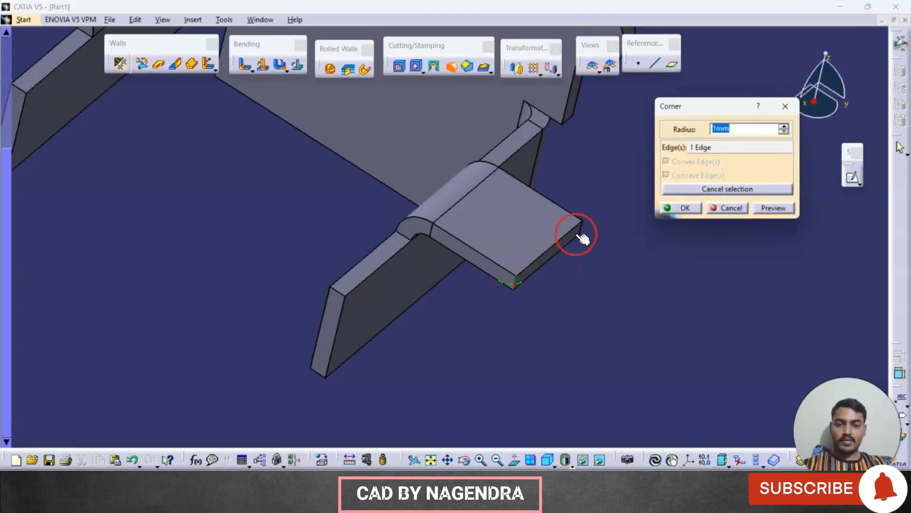
pyautogui.click(581, 228)
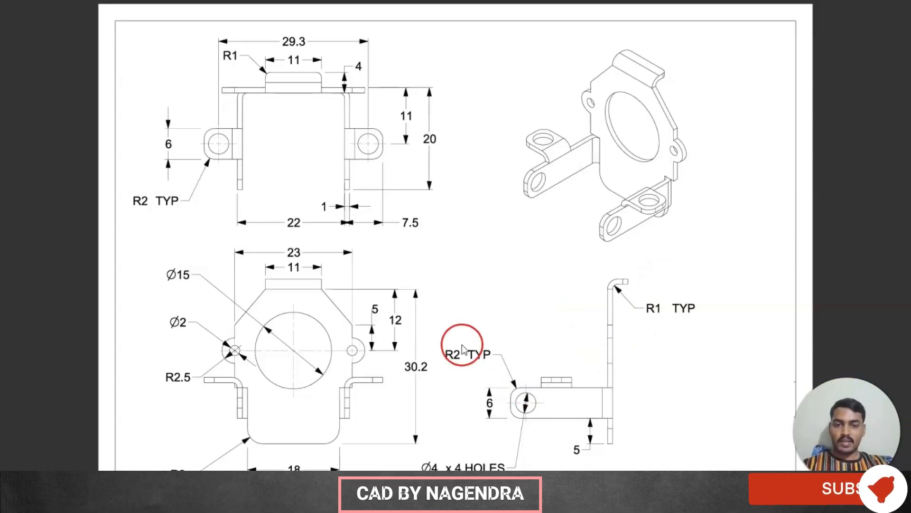
pyautogui.hotkey('alt', 'Tab')
pyautogui.click(343, 291)
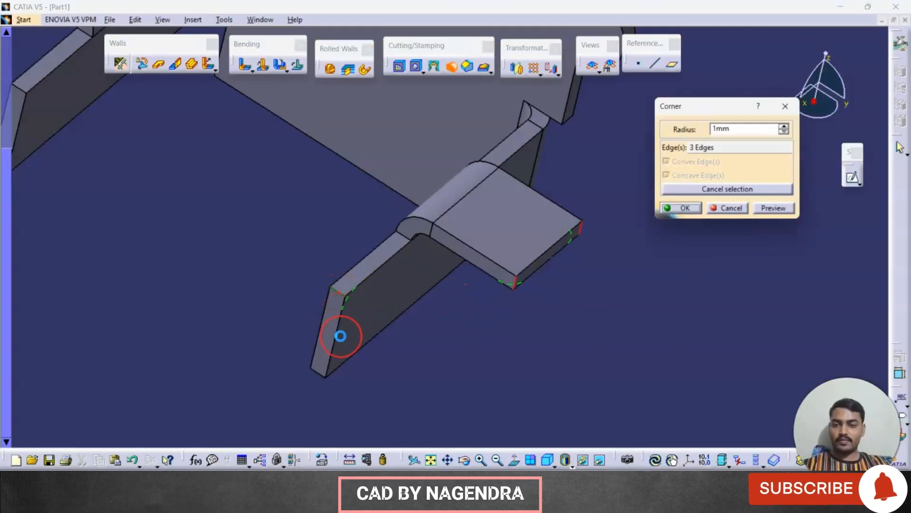
pyautogui.click(324, 379)
# - Add the four matching corners of the left-hand arm and its tab, and round all eight selected corners with a 2 mm radius
pyautogui.moveTo(258, 270); pyautogui.dragTo(447, 340, button='middle')
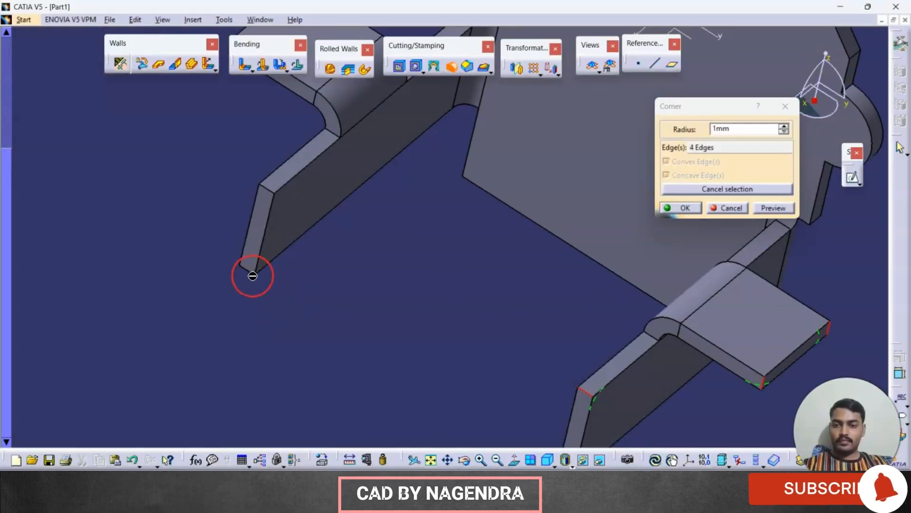
pyautogui.click(252, 273)
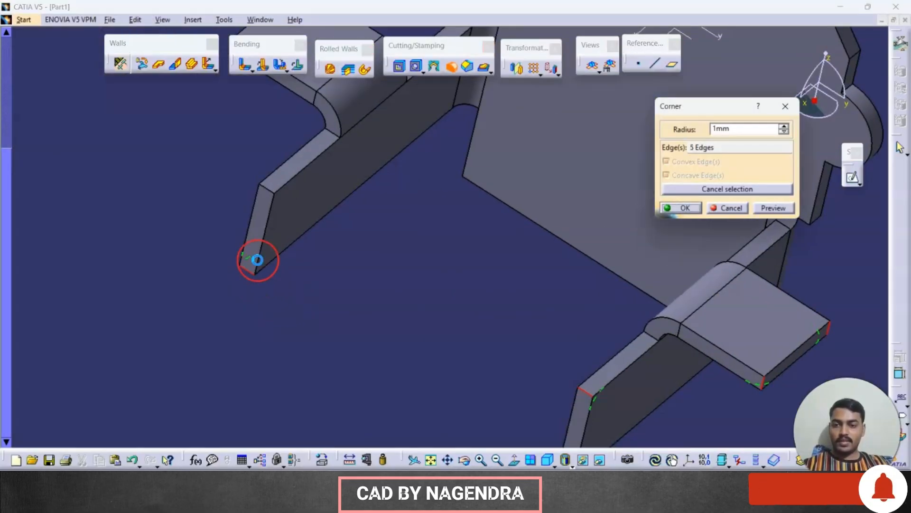
pyautogui.click(277, 191)
pyautogui.moveTo(271, 187); pyautogui.dragTo(357, 351, button='middle')
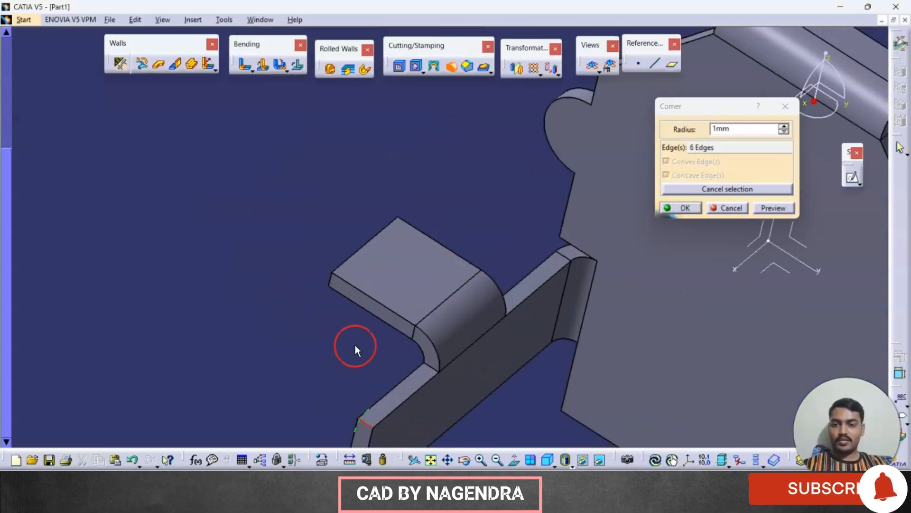
pyautogui.click(327, 282)
pyautogui.moveTo(328, 279); pyautogui.dragTo(274, 276, button='middle')
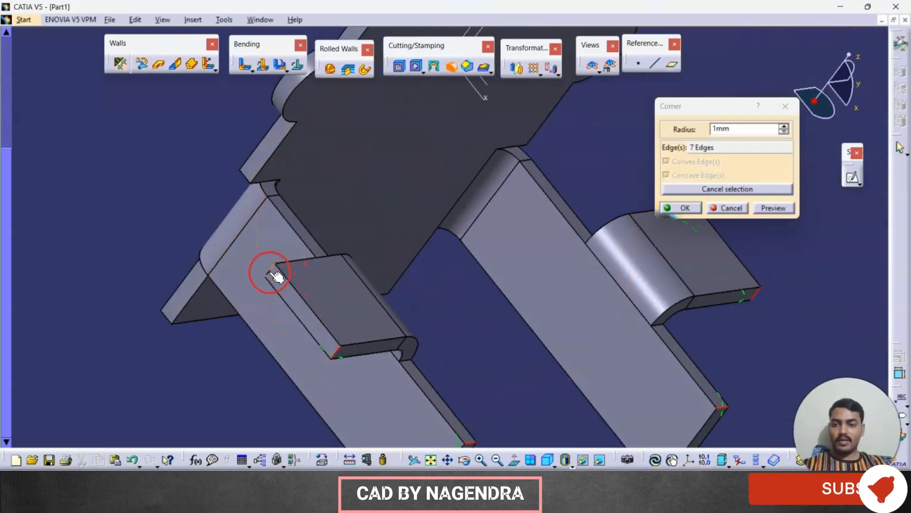
pyautogui.click(275, 275)
pyautogui.click(767, 205)
pyautogui.doubleClick(736, 130)
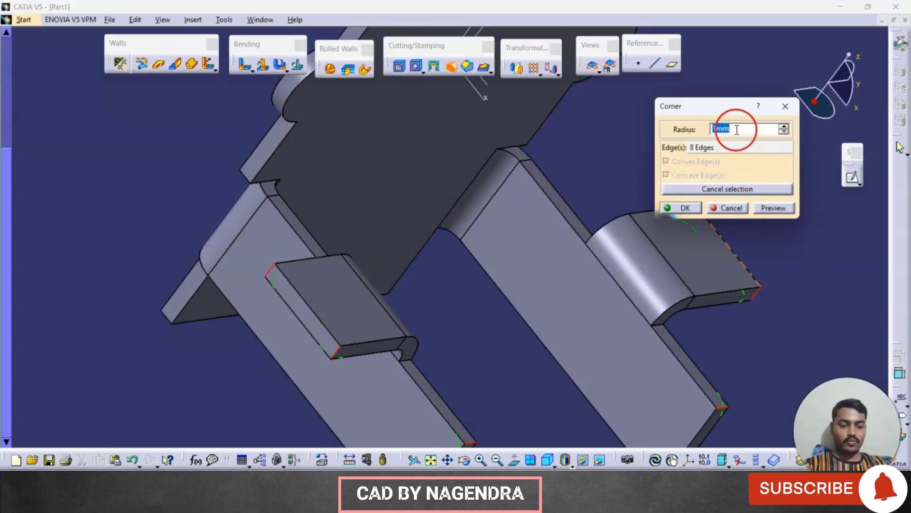
pyautogui.write('2')
pyautogui.click(687, 207)
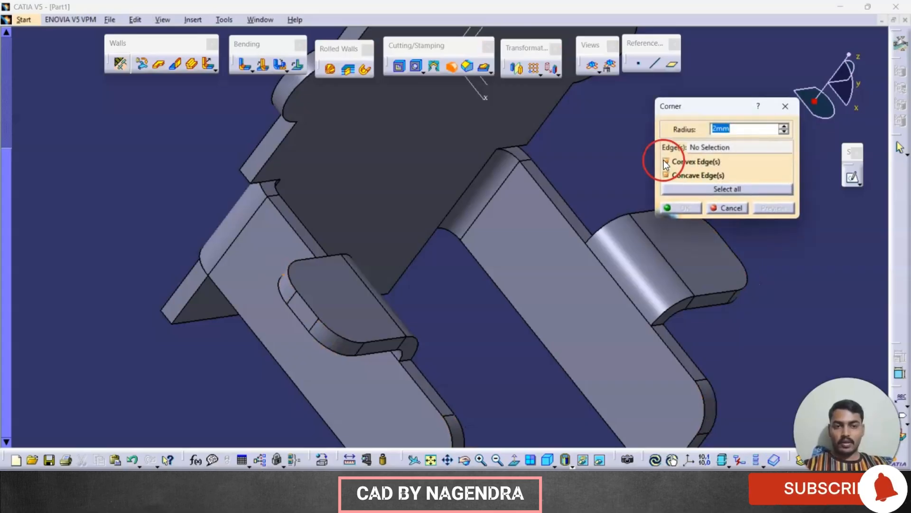
# - Round the two lower corners of the main plate with a 3 mm radius and return to a fitted isometric view
pyautogui.moveTo(605, 297); pyautogui.dragTo(191, 319, button='middle')
pyautogui.click(180, 345)
pyautogui.moveTo(456, 337); pyautogui.dragTo(528, 341, button='middle')
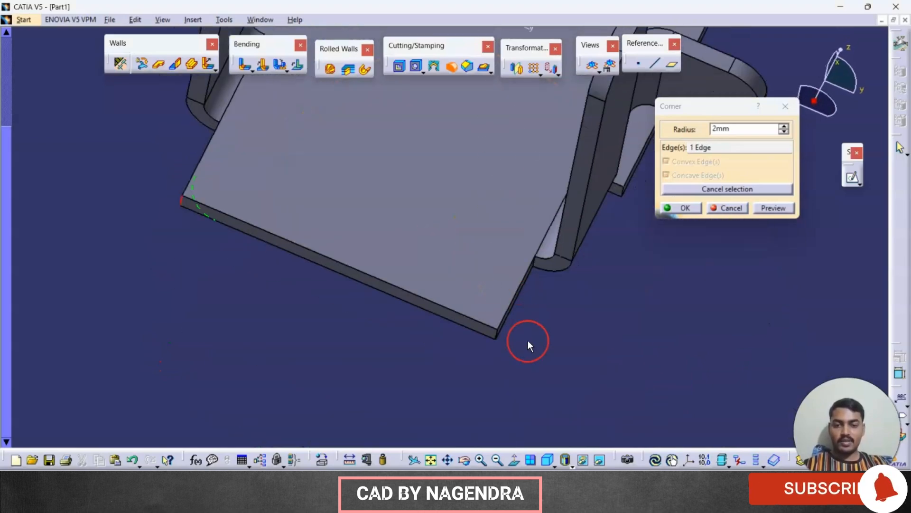
pyautogui.click(496, 333)
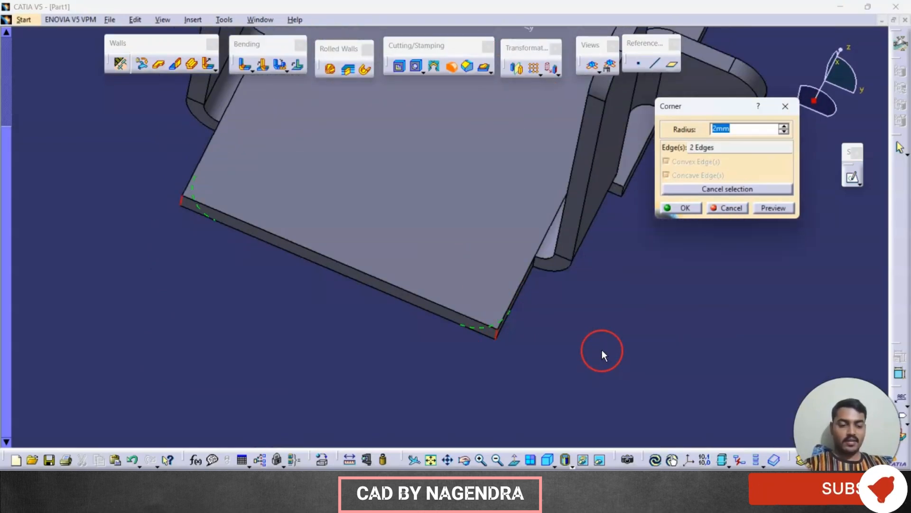
pyautogui.click(687, 216)
pyautogui.click(733, 211)
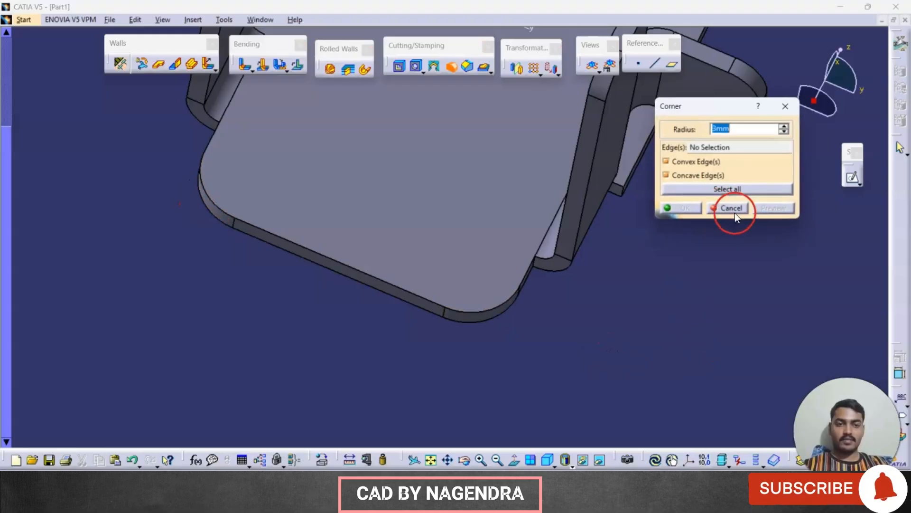
pyautogui.click(547, 459)
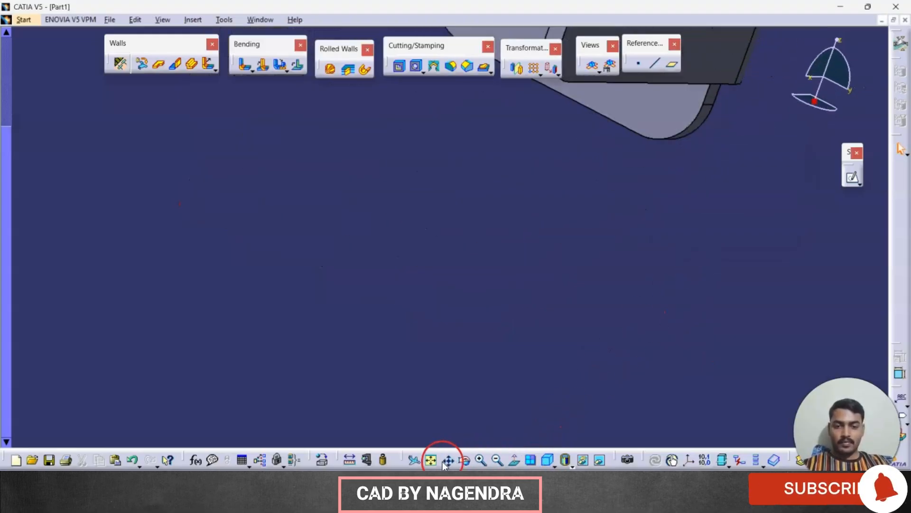
pyautogui.click(430, 459)
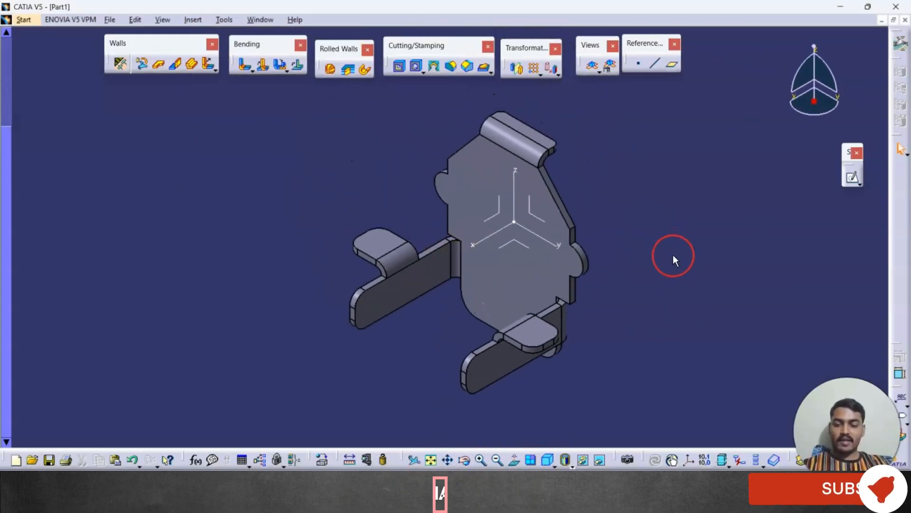
# - Check the central hole in the reference drawing, define a 15 mm Up To Next hole on the main plate, and open its positioning sketch
pyautogui.hotkey('alt', 'Tab')
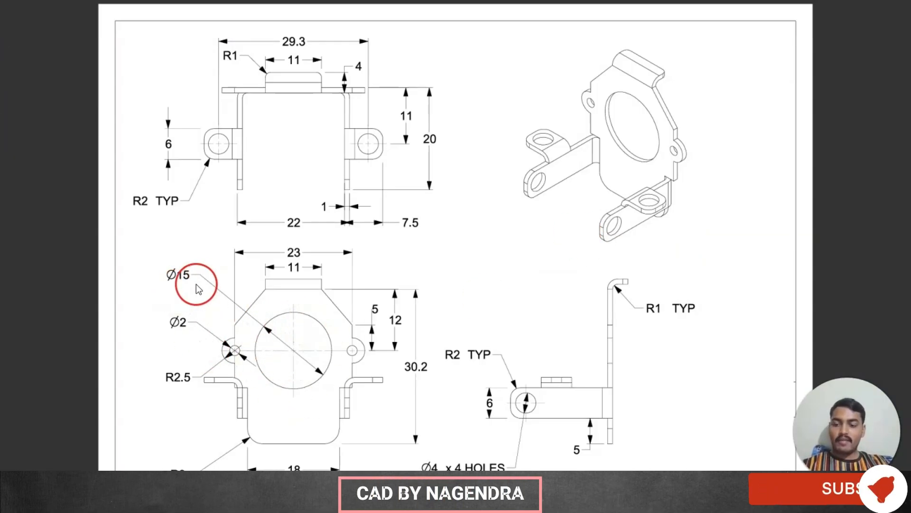
pyautogui.hotkey('alt', 'Tab')
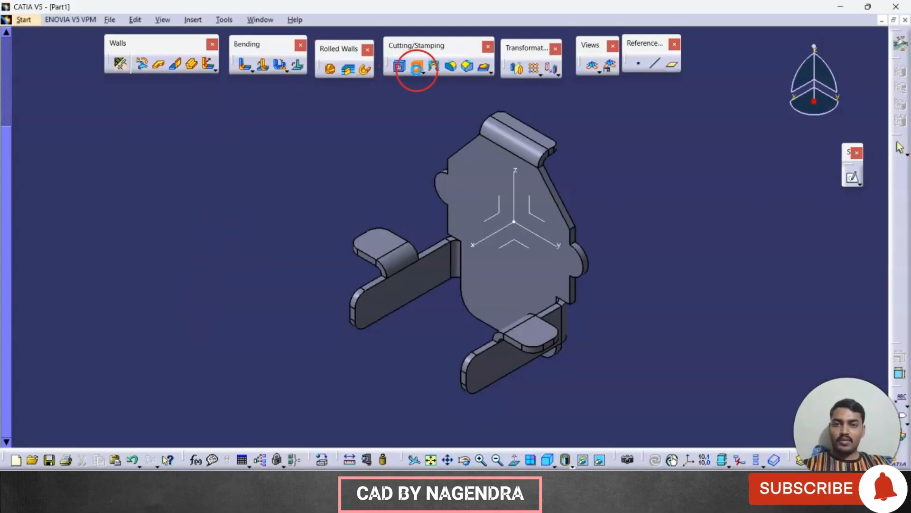
pyautogui.click(526, 266)
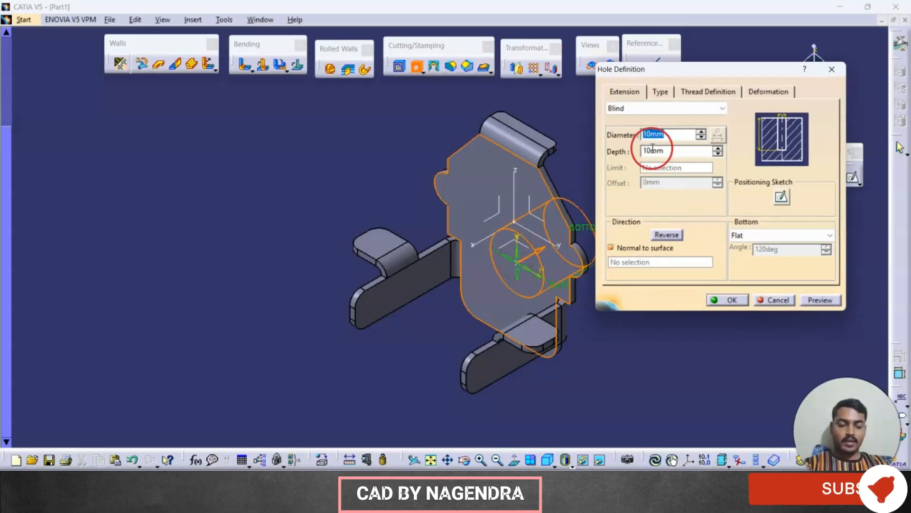
pyautogui.click(665, 109)
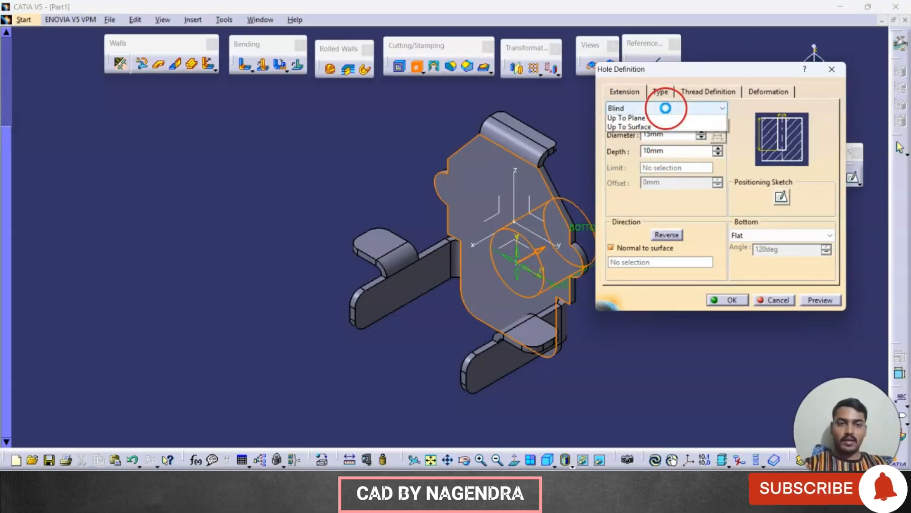
pyautogui.click(662, 123)
pyautogui.click(782, 197)
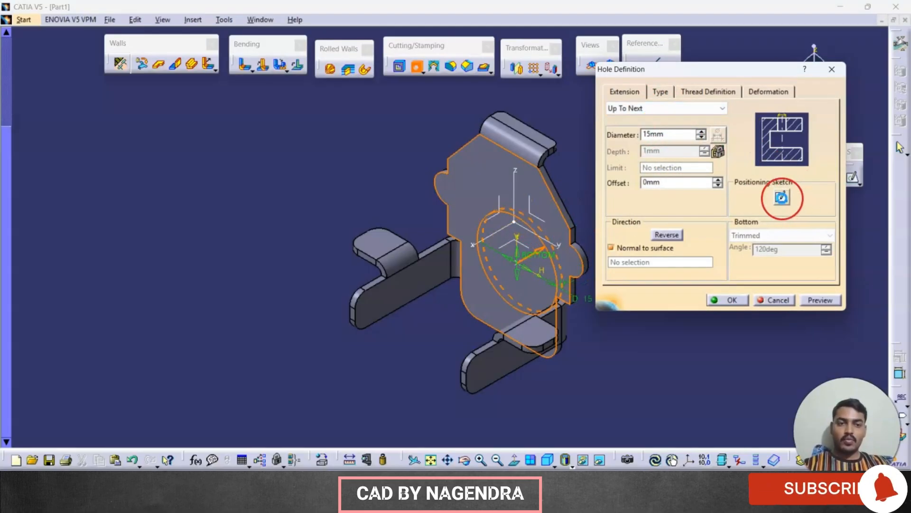
# - Constrain the central hole's centre coincident with the axis-system origin, leave the positioning sketch and create the hole
pyautogui.hotkey('alt', 'Tab')
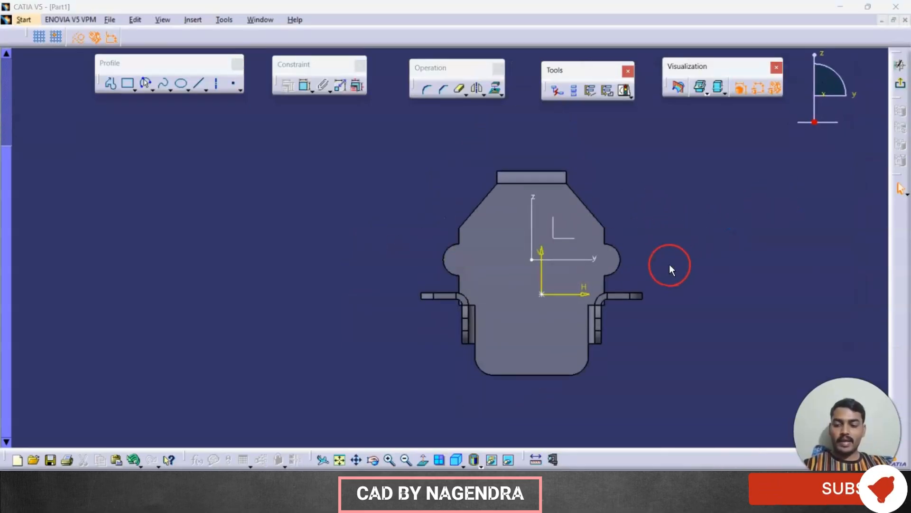
pyautogui.hotkey('alt', 'Tab')
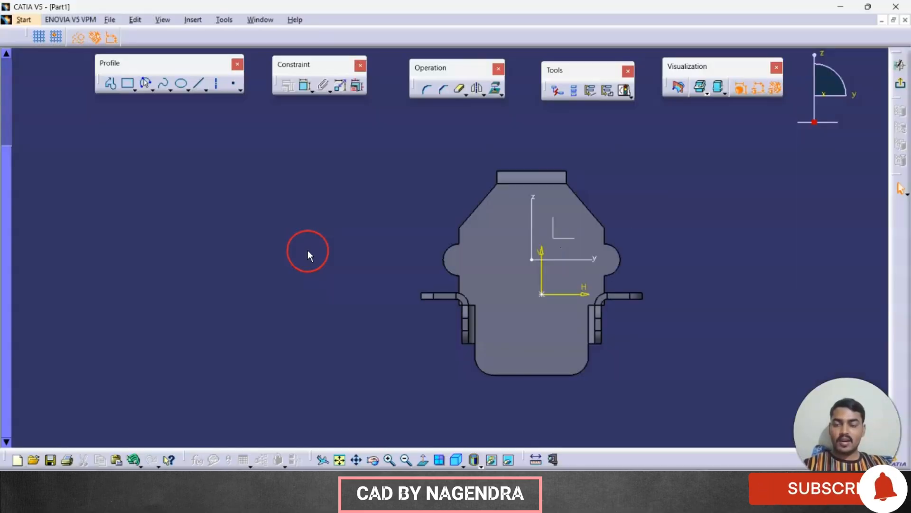
pyautogui.click(306, 85)
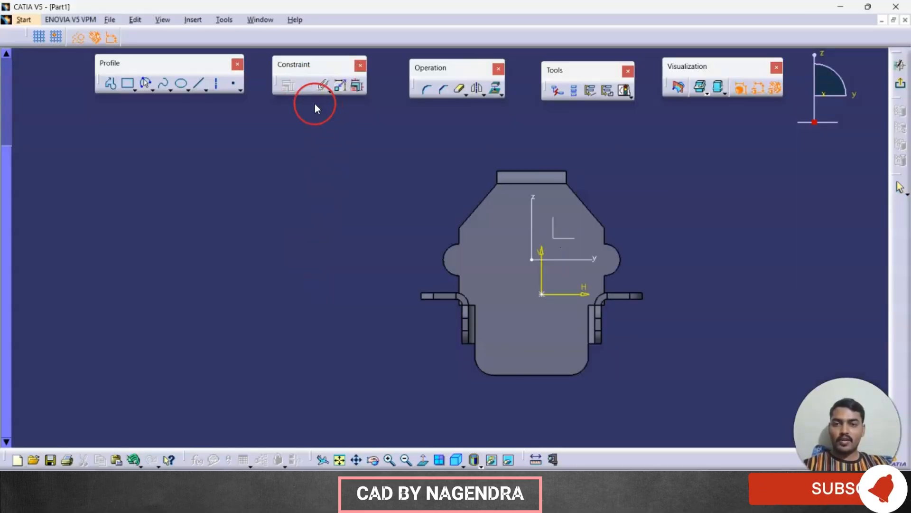
pyautogui.click(533, 262)
pyautogui.rightClick(712, 204)
pyautogui.click(734, 282)
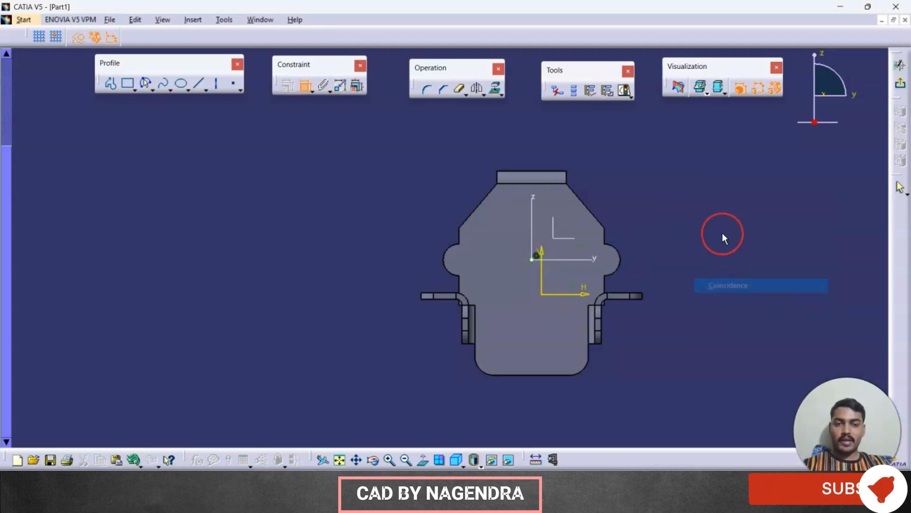
pyautogui.click(902, 85)
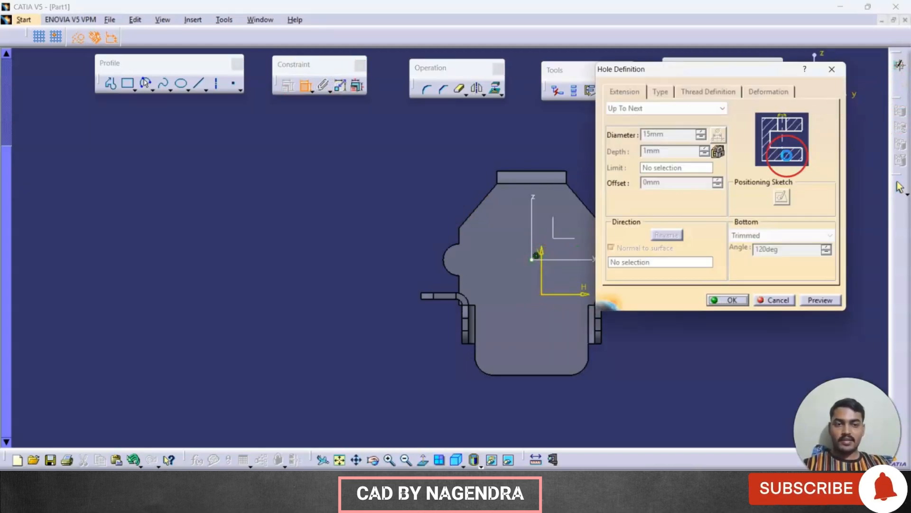
pyautogui.click(730, 300)
# - Check the ear hole in the reference drawing and cut a 2 mm Up To Next hole concentric with the left ear's rounded edge
pyautogui.moveTo(643, 338)
pyautogui.mouseDown(button='middle')
pyautogui.moveTo(629, 283)
pyautogui.moveTo(642, 264)
pyautogui.mouseUp(button='middle')
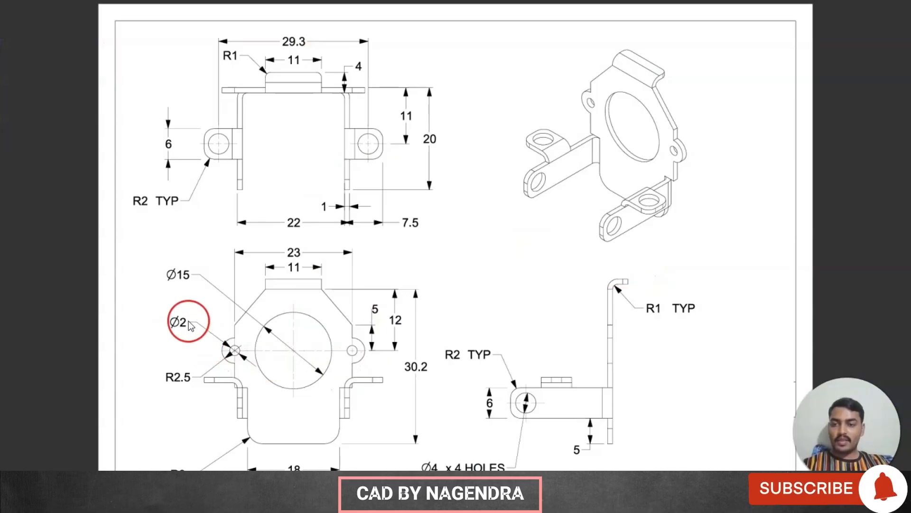
pyautogui.hotkey('alt', 'Tab')
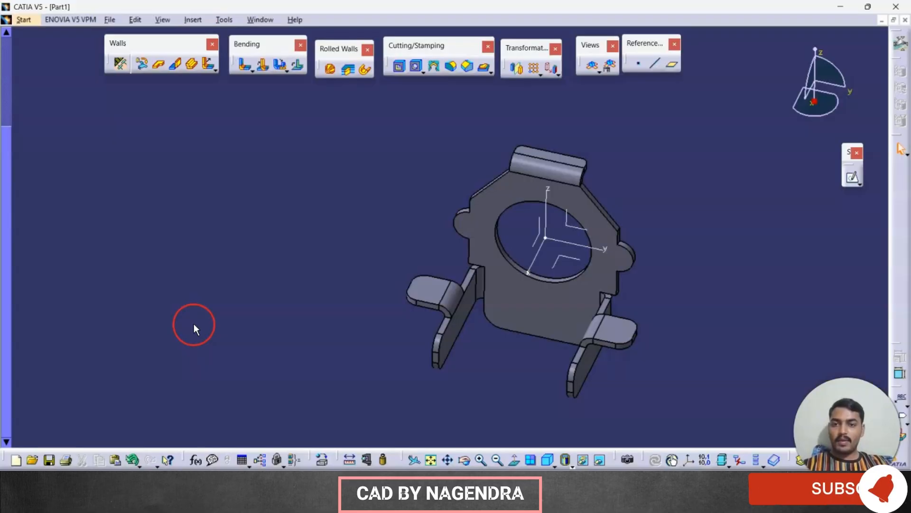
pyautogui.click(413, 67)
pyautogui.keyDown('ctrl'); pyautogui.moveTo(417, 112); pyautogui.dragTo(452, 209, button='middle'); pyautogui.keyUp('ctrl')
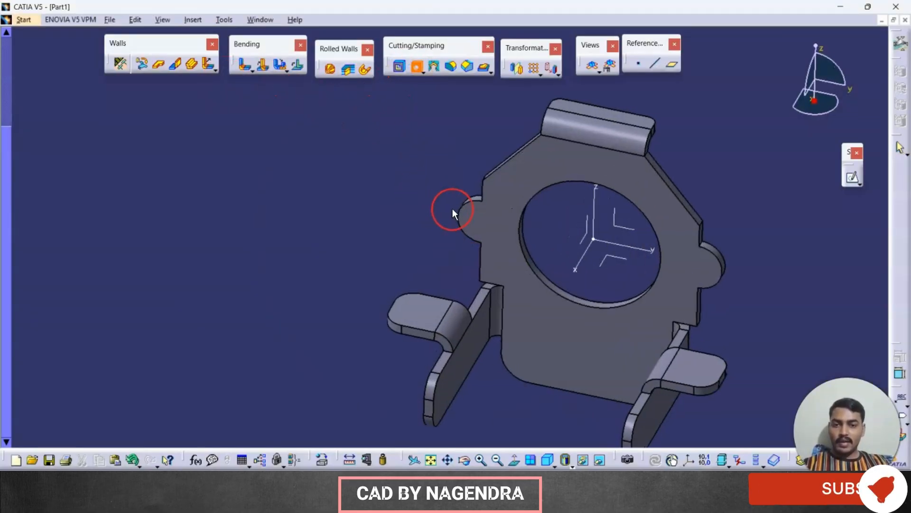
pyautogui.click(476, 205)
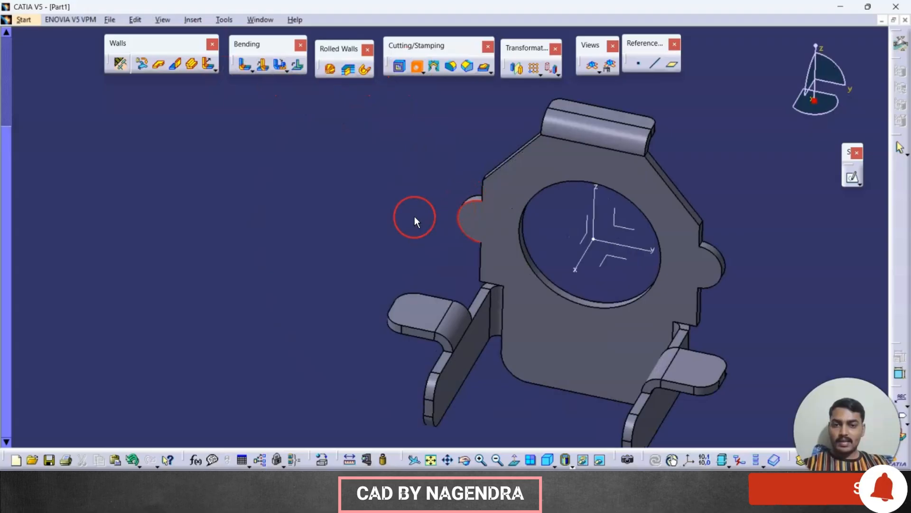
pyautogui.click(484, 219)
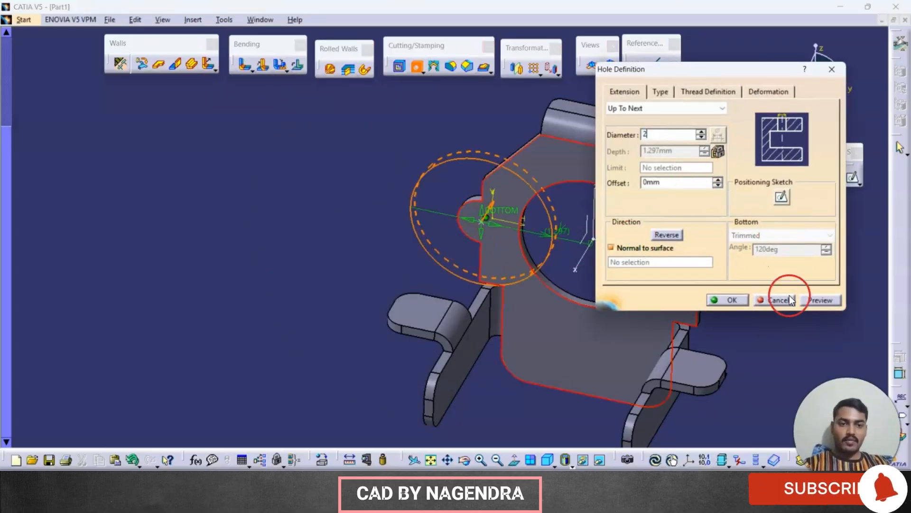
pyautogui.click(728, 300)
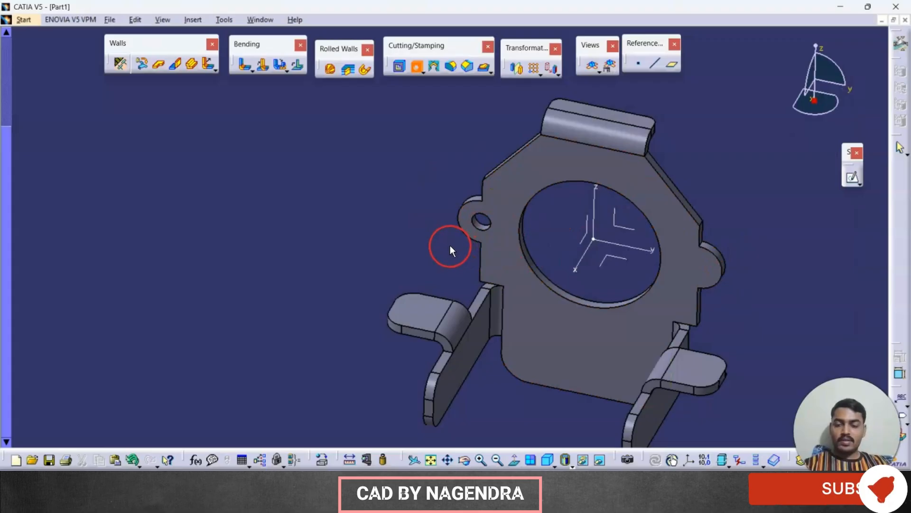
# - Mirror the ear hole onto the opposite ear about the bracket's central plane of the absolute axis system
pyautogui.keyDown('ctrl'); pyautogui.moveTo(481, 241); pyautogui.dragTo(513, 209, button='middle'); pyautogui.keyUp('ctrl')
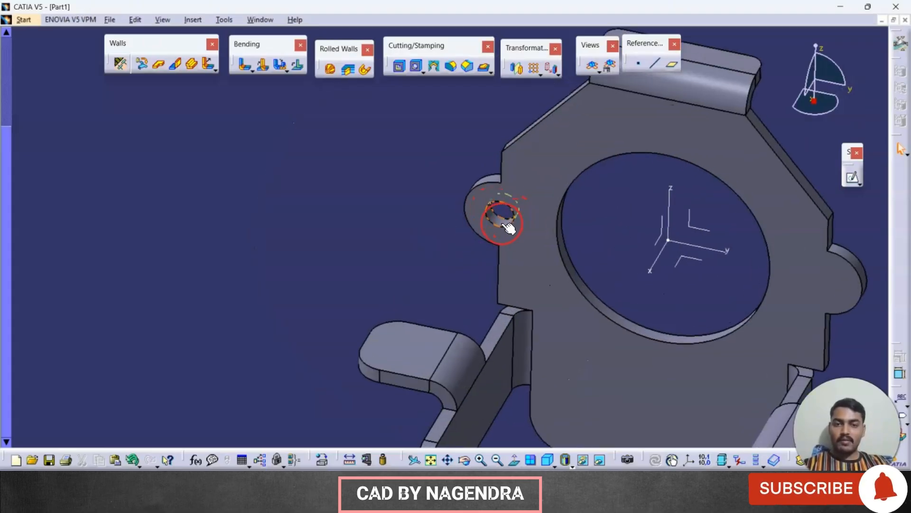
pyautogui.click(512, 210)
pyautogui.click(519, 69)
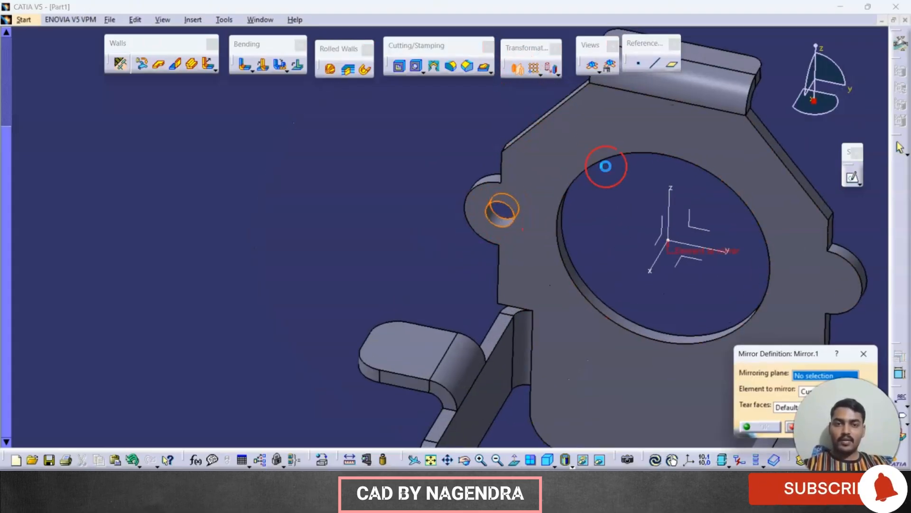
pyautogui.click(668, 238)
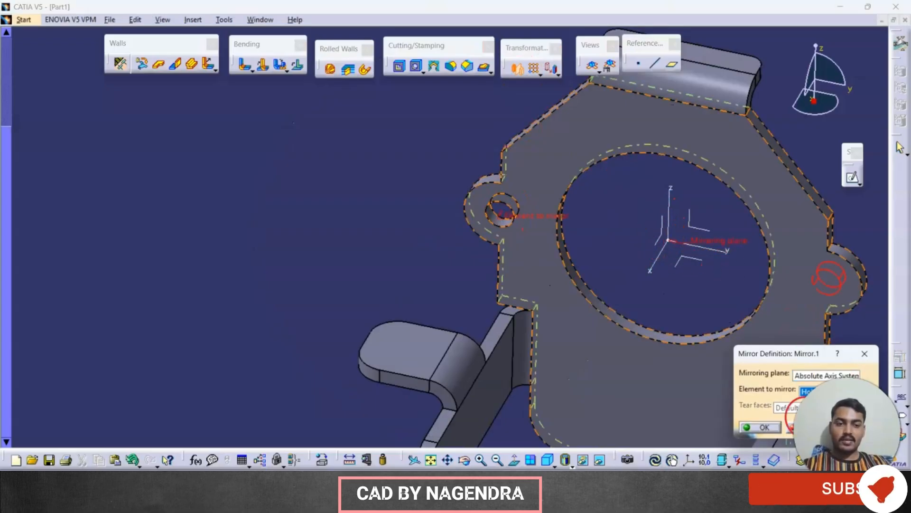
pyautogui.click(763, 428)
pyautogui.moveTo(205, 192); pyautogui.dragTo(210, 244, button='middle')
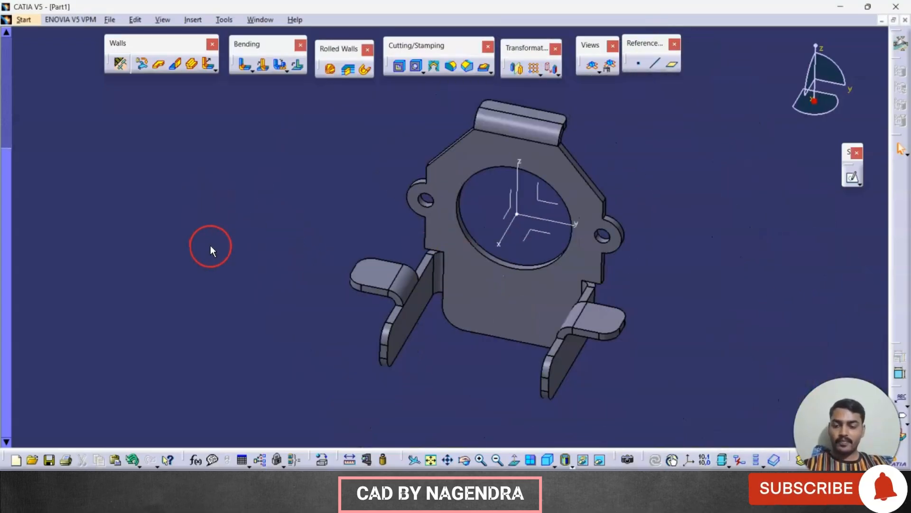
# - Check the tab holes in the reference drawing, define a 4 mm Up To Next hole on the left arm's bent tab, and open its positioning sketch
pyautogui.hotkey('alt', 'Tab')
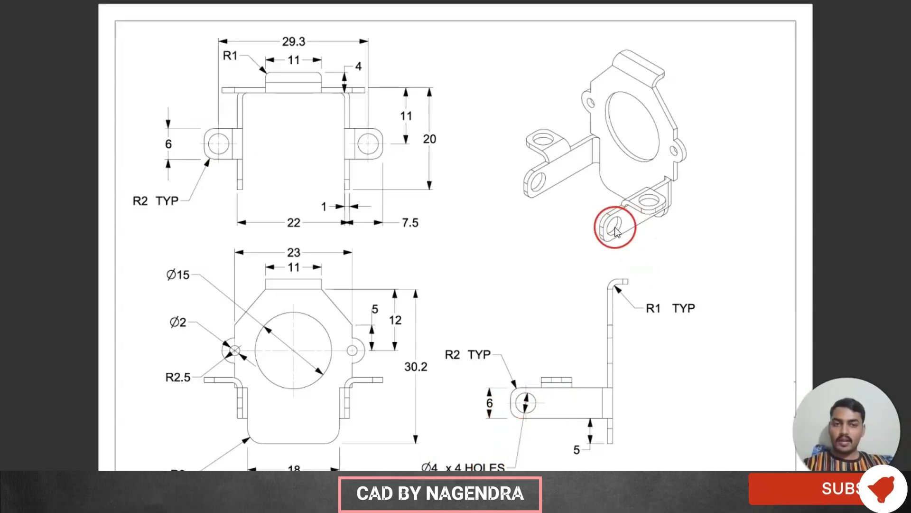
pyautogui.hotkey('alt', 'Tab')
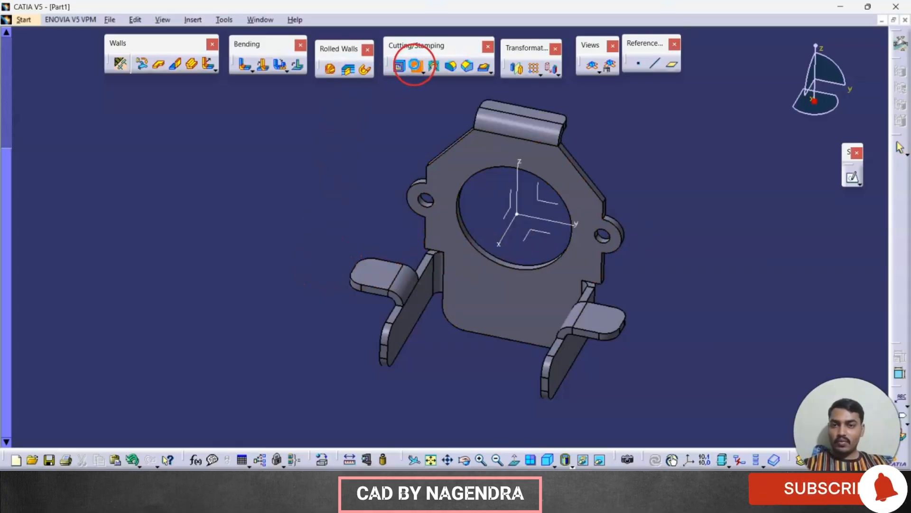
pyautogui.click(383, 278)
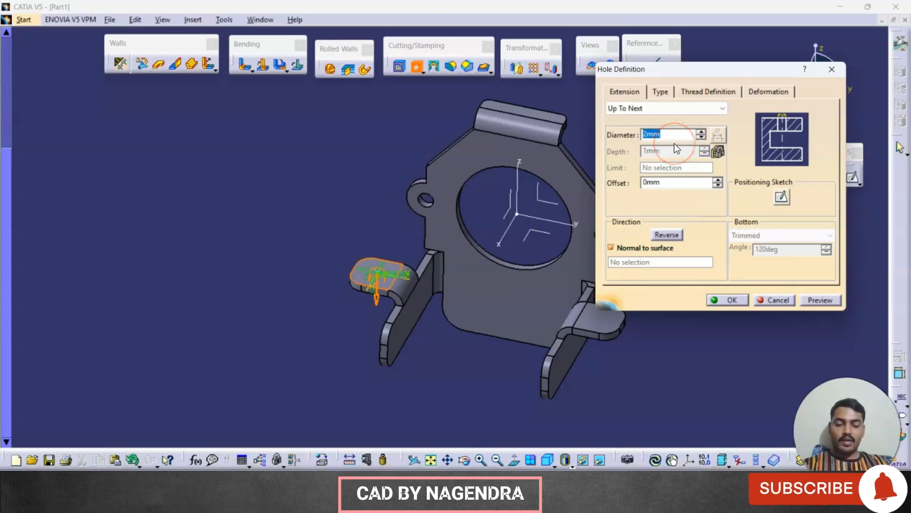
pyautogui.click(782, 196)
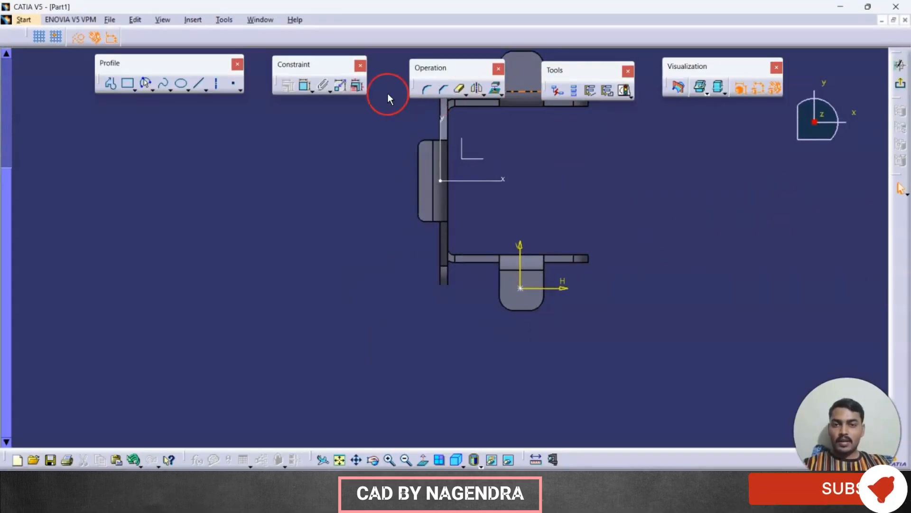
# - Check the tab hole spacing in the reference drawing and set the hole centre's distance from the bracket's centreline to 29.3/2 mm
pyautogui.hotkey('alt', 'Tab')
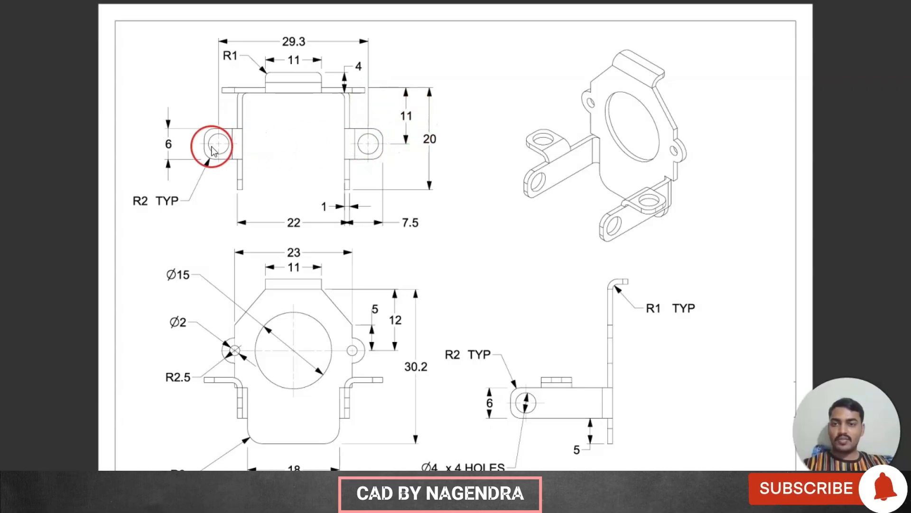
pyautogui.hotkey('alt', 'Tab')
pyautogui.moveTo(571, 214); pyautogui.dragTo(479, 236, button='middle')
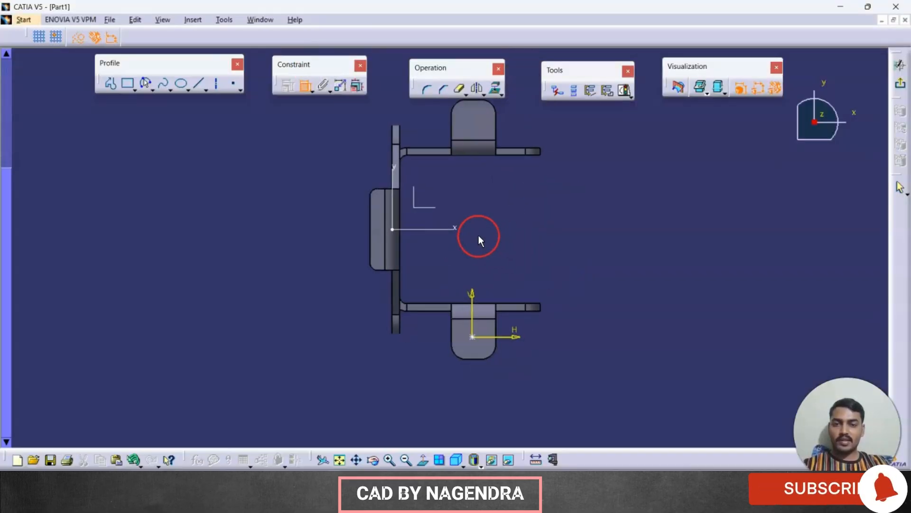
pyautogui.click(522, 326)
pyautogui.doubleClick(618, 291)
pyautogui.write('29.3/2')
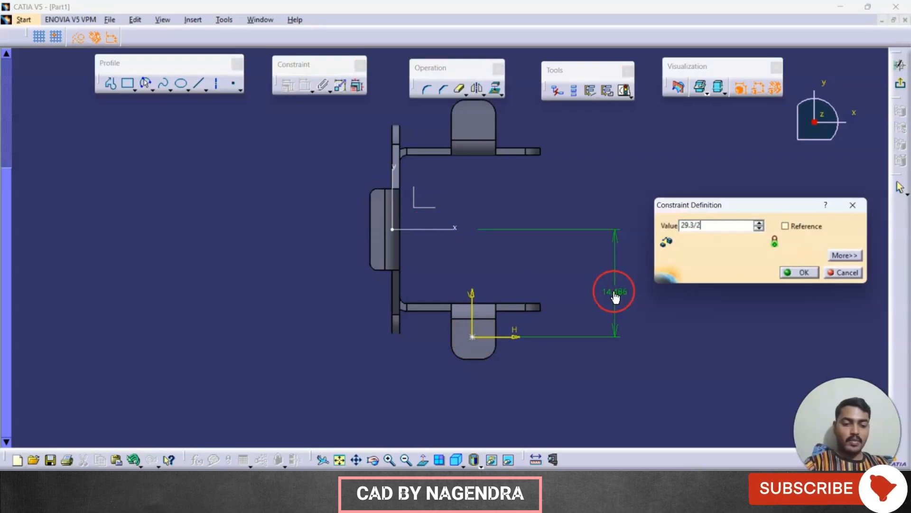
pyautogui.press('Return')
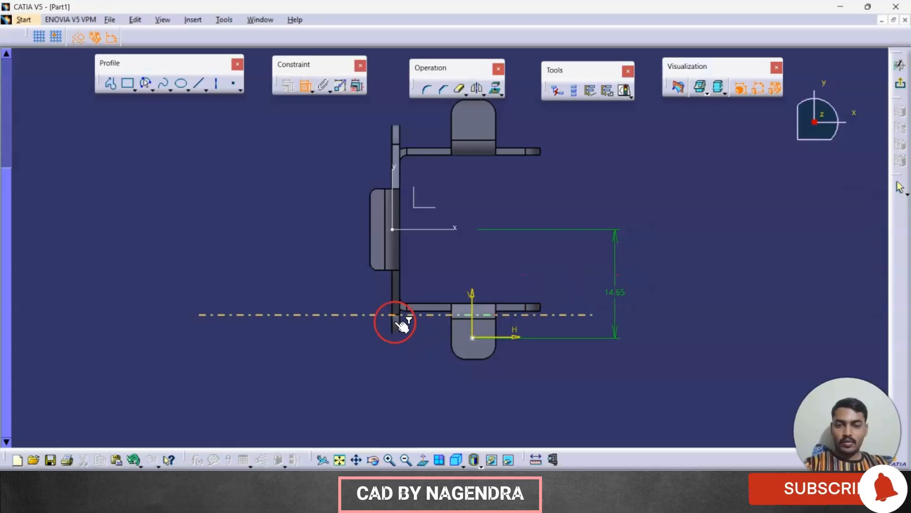
# - Set the tab hole centre's distance from the main plate to 11 mm, leave the sketch and create the hole
pyautogui.click(413, 378)
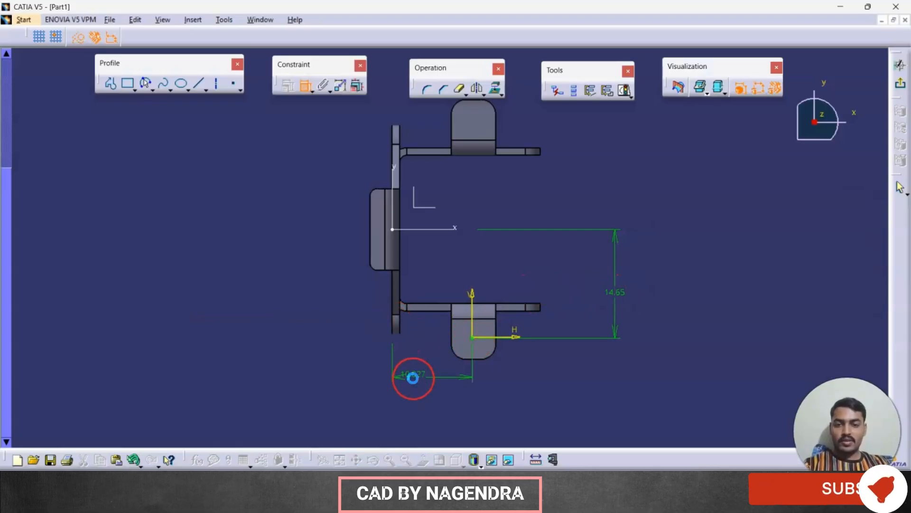
pyautogui.doubleClick(413, 373)
pyautogui.write('11')
pyautogui.press('Return')
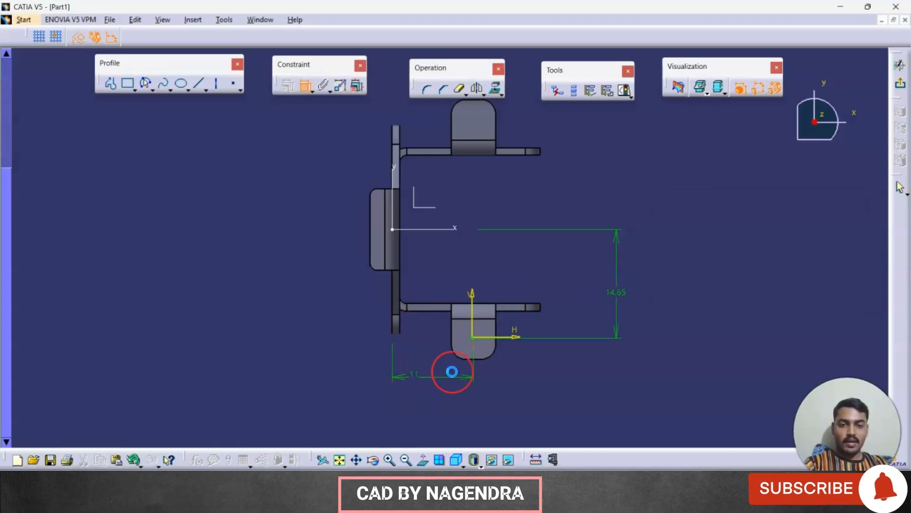
pyautogui.click(900, 65)
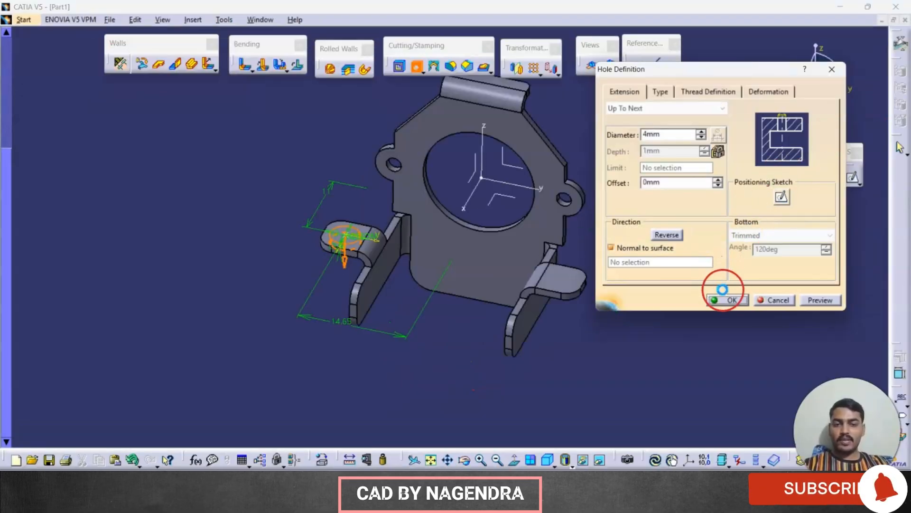
pyautogui.click(728, 300)
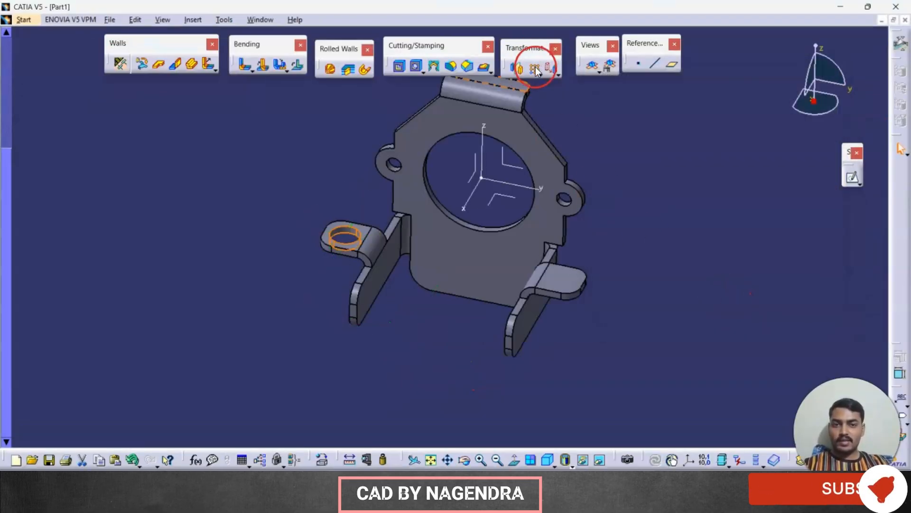
# - Mirror the tab hole onto the opposite arm's tab about the bracket's central plane
pyautogui.click(517, 67)
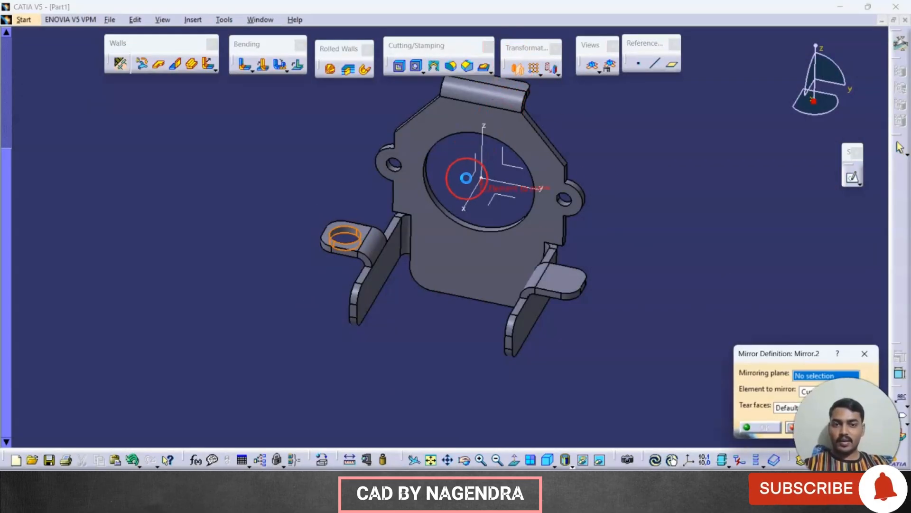
pyautogui.click(481, 185)
pyautogui.click(763, 427)
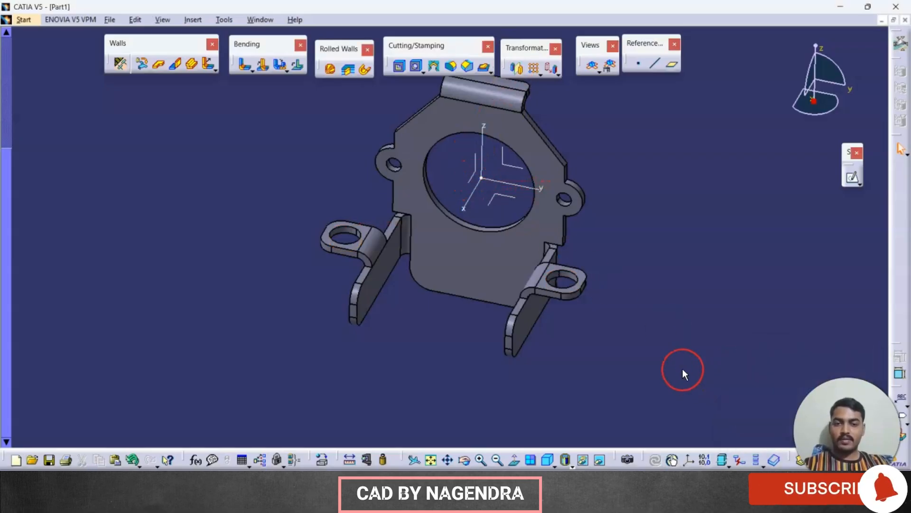
# - Define a 4 mm Up To Last hole near the free end of the right arm's outer face and open its positioning sketch
pyautogui.moveTo(584, 318); pyautogui.dragTo(496, 258, button='middle')
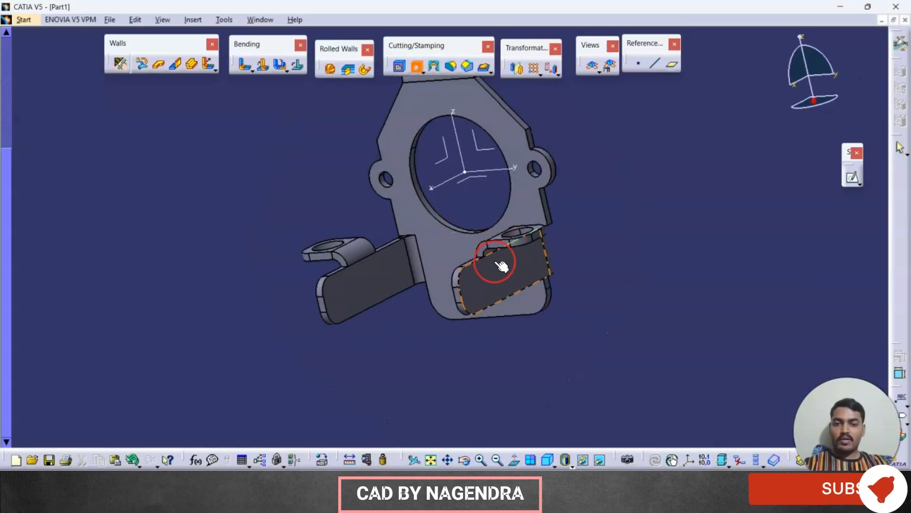
pyautogui.click(482, 282)
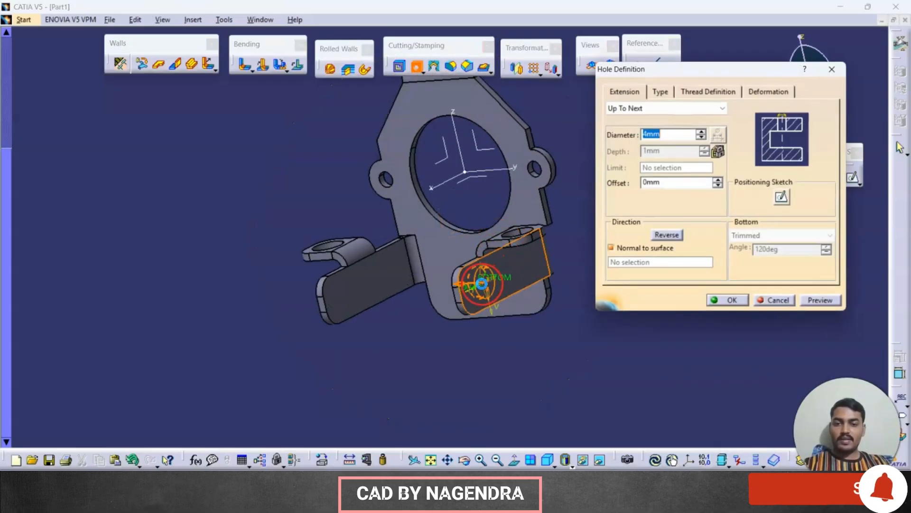
pyautogui.click(662, 108)
pyautogui.click(655, 136)
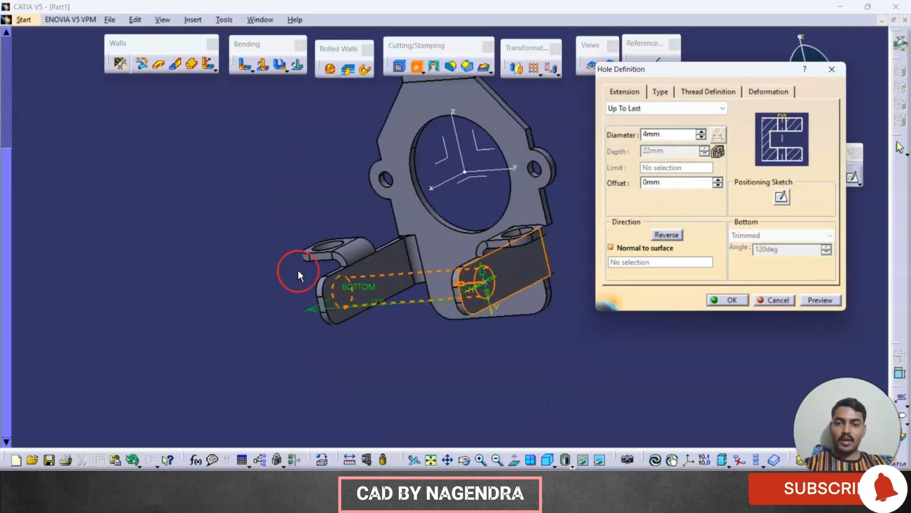
pyautogui.click(780, 196)
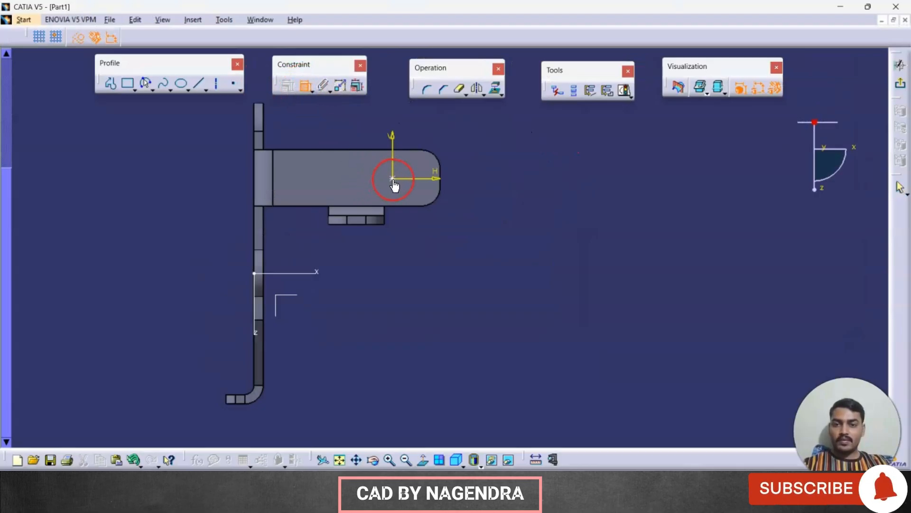
# - Dimension the arm hole's centre 3 mm from the arm's free end
pyautogui.click(393, 179)
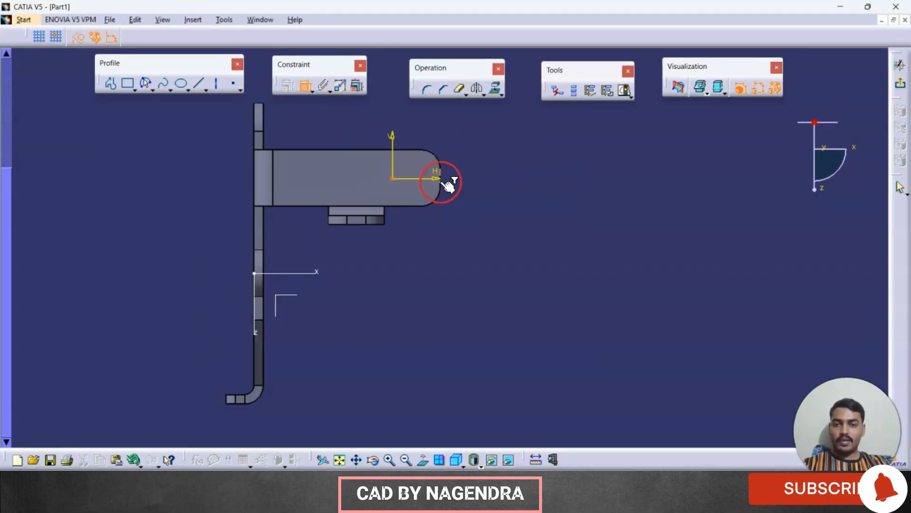
pyautogui.click(441, 183)
pyautogui.doubleClick(511, 204)
pyautogui.write('3')
pyautogui.press('Return')
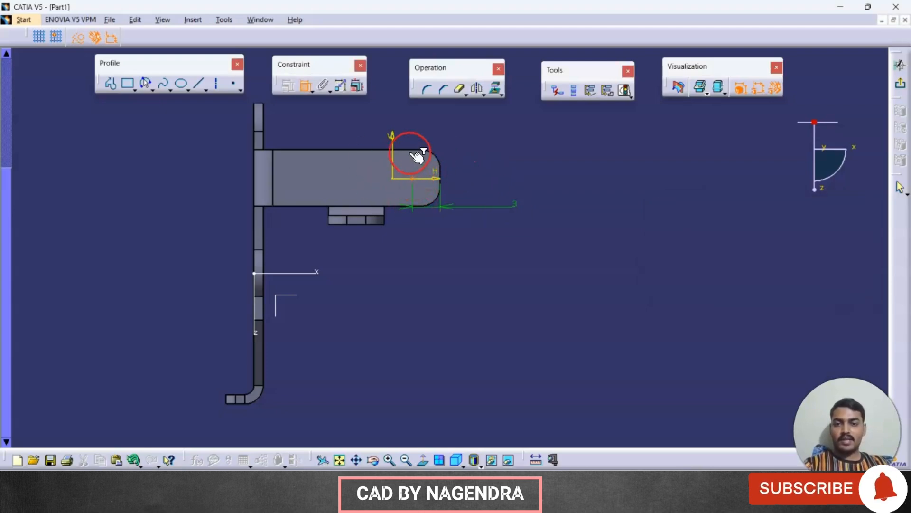
# - Dimension the arm hole's centre 3 mm from the arm's long edge and create the hole through both arms
pyautogui.click(510, 149)
pyautogui.doubleClick(512, 149)
pyautogui.write('3.061mm')
pyautogui.press('Return')
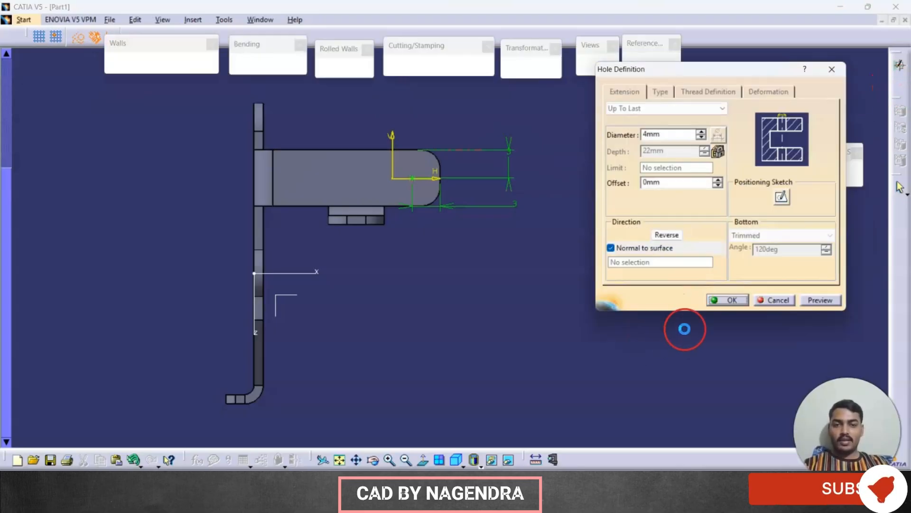
pyautogui.click(726, 299)
# - Return to an isometric view of the whole bracket and show the specification tree
pyautogui.click(532, 460)
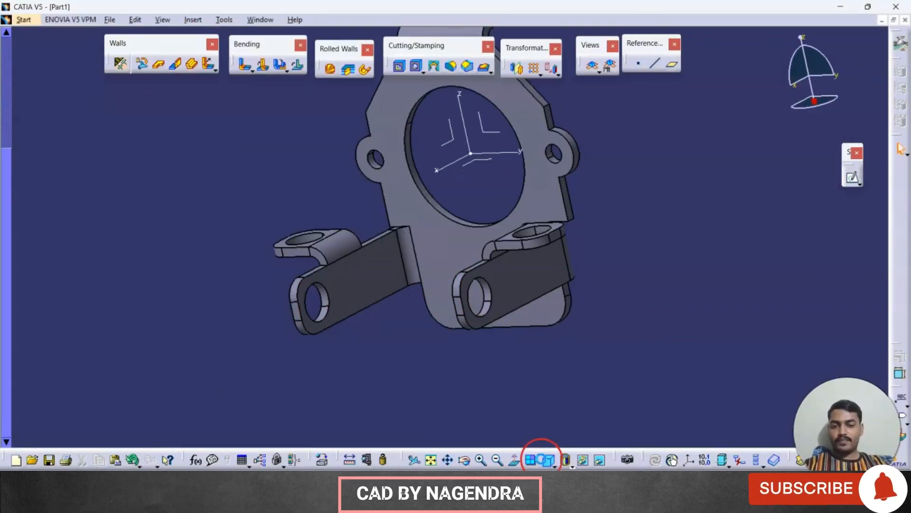
pyautogui.moveTo(600, 184); pyautogui.dragTo(611, 215, button='middle')
pyautogui.press('F3')
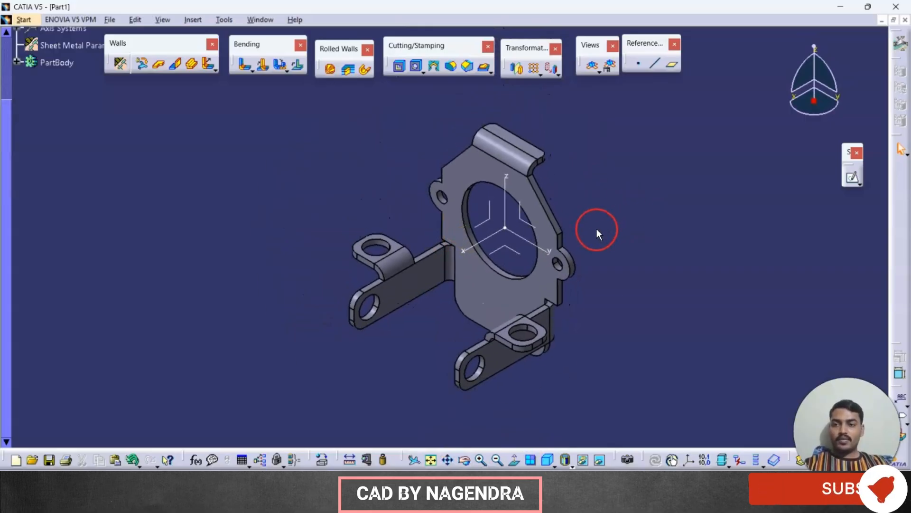